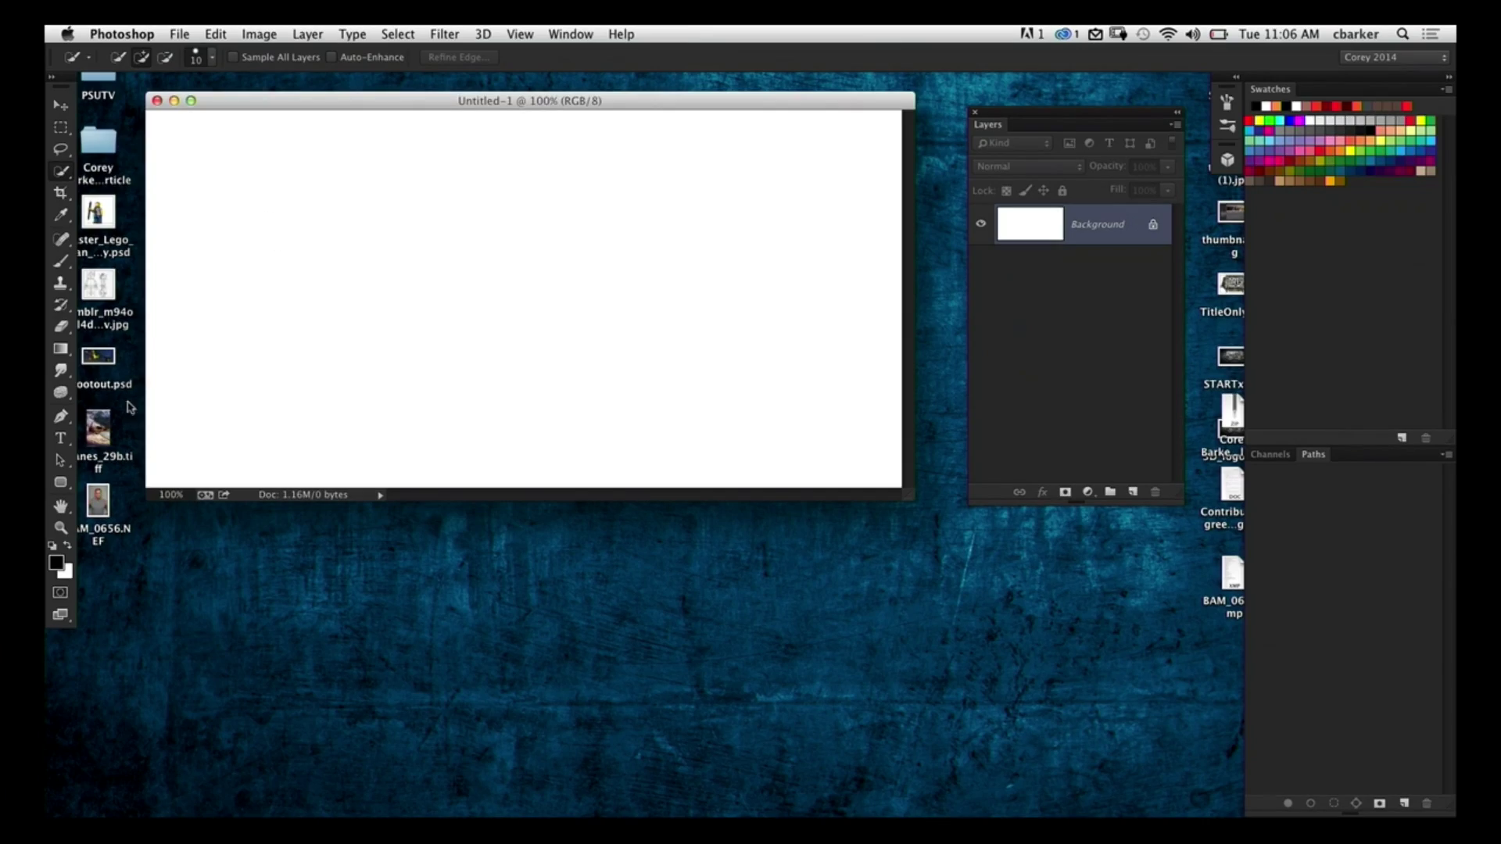
# Step: Preview planes_29b.tiff from the desktop, close the preview and return to the Photoshop document
pyautogui.click(94, 426)
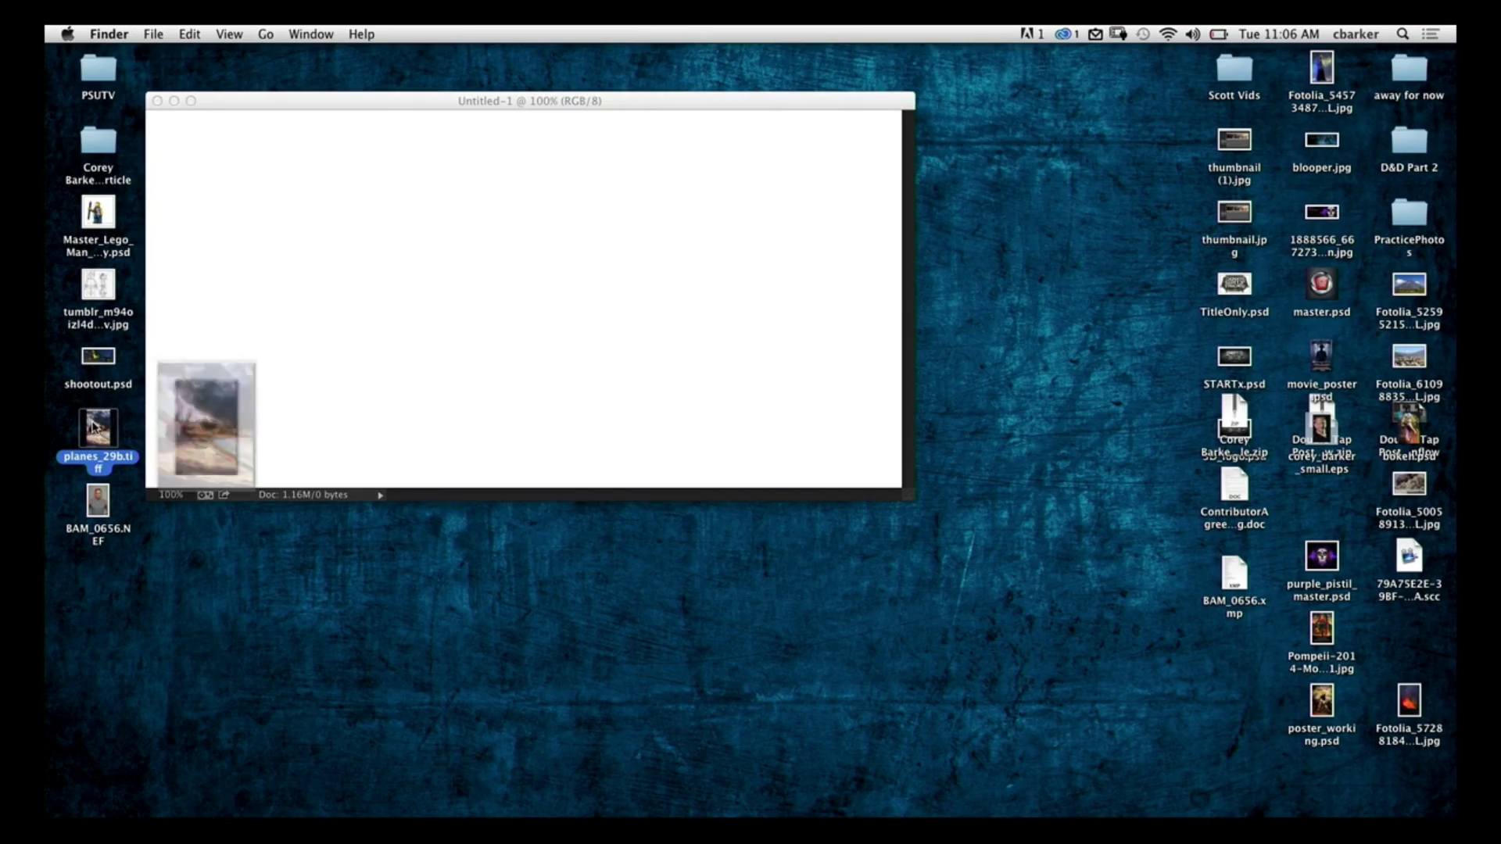
pyautogui.press('space')
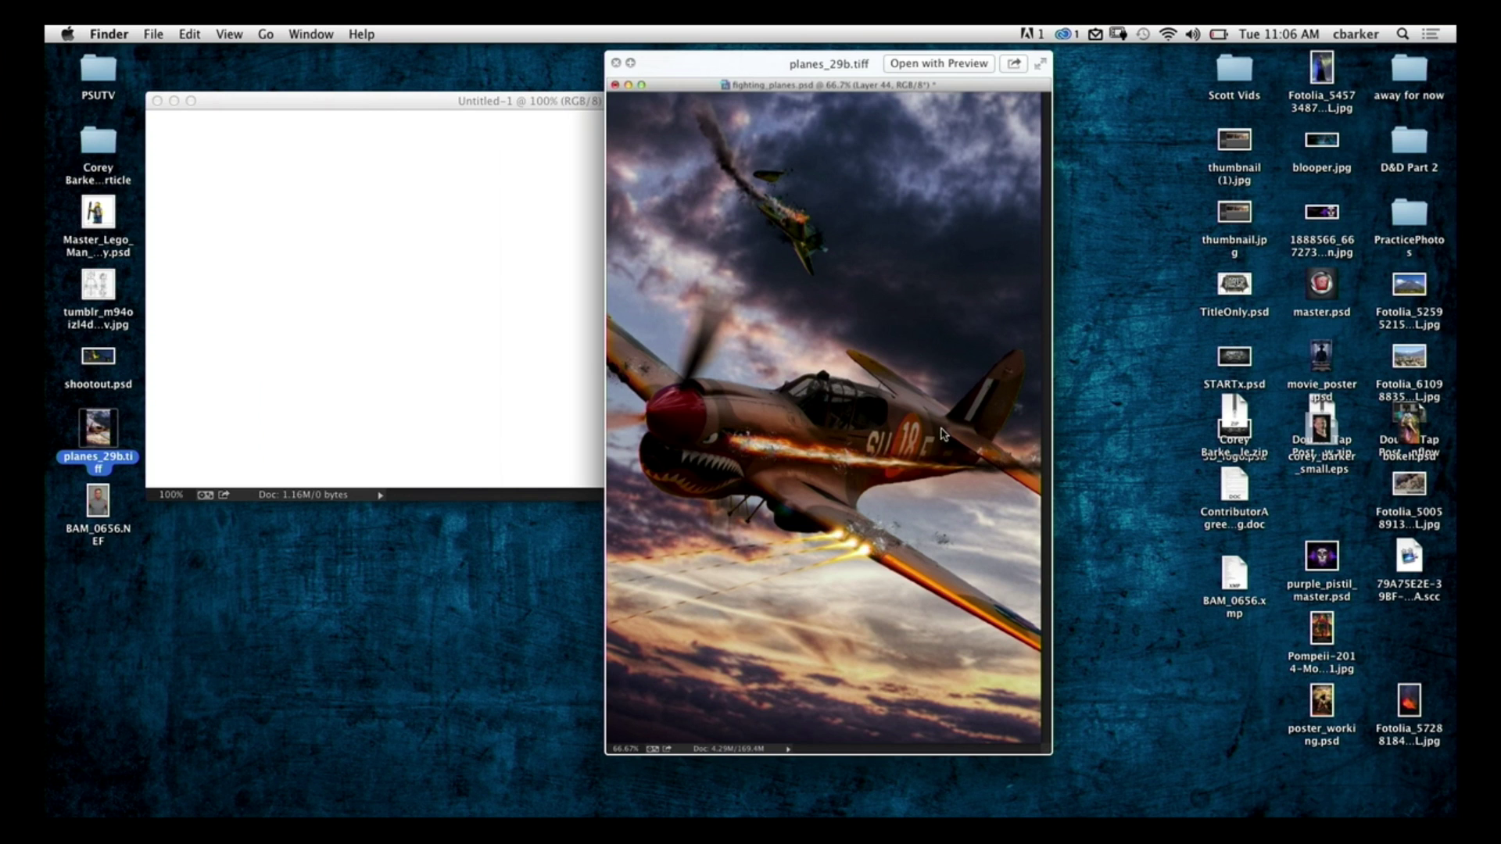
pyautogui.press('space')
pyautogui.click(885, 396)
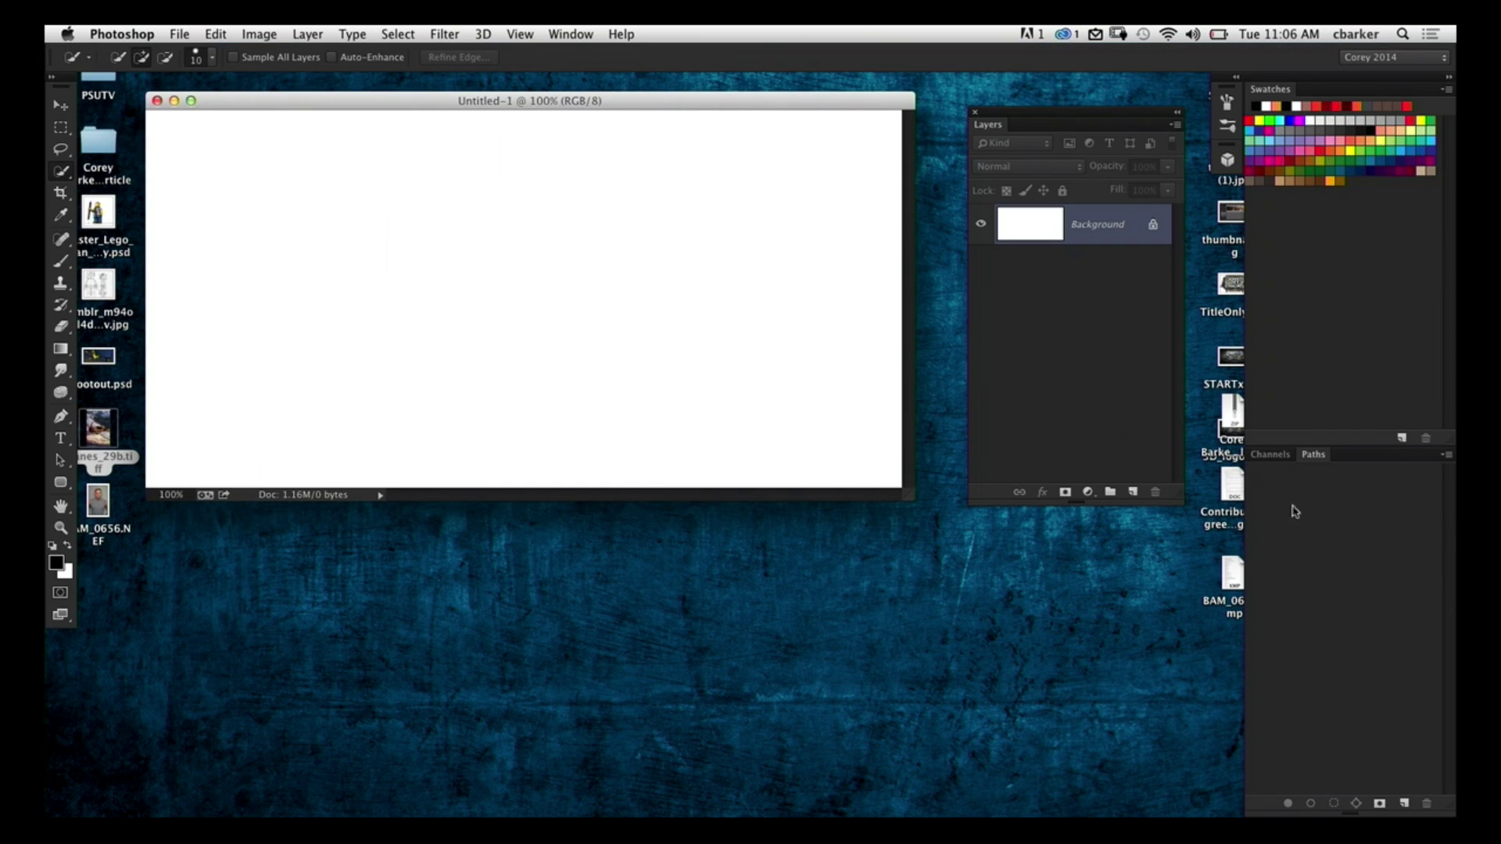
# Step: Add a new empty layer above the Background and hide the Background layer
pyautogui.click(1133, 491)
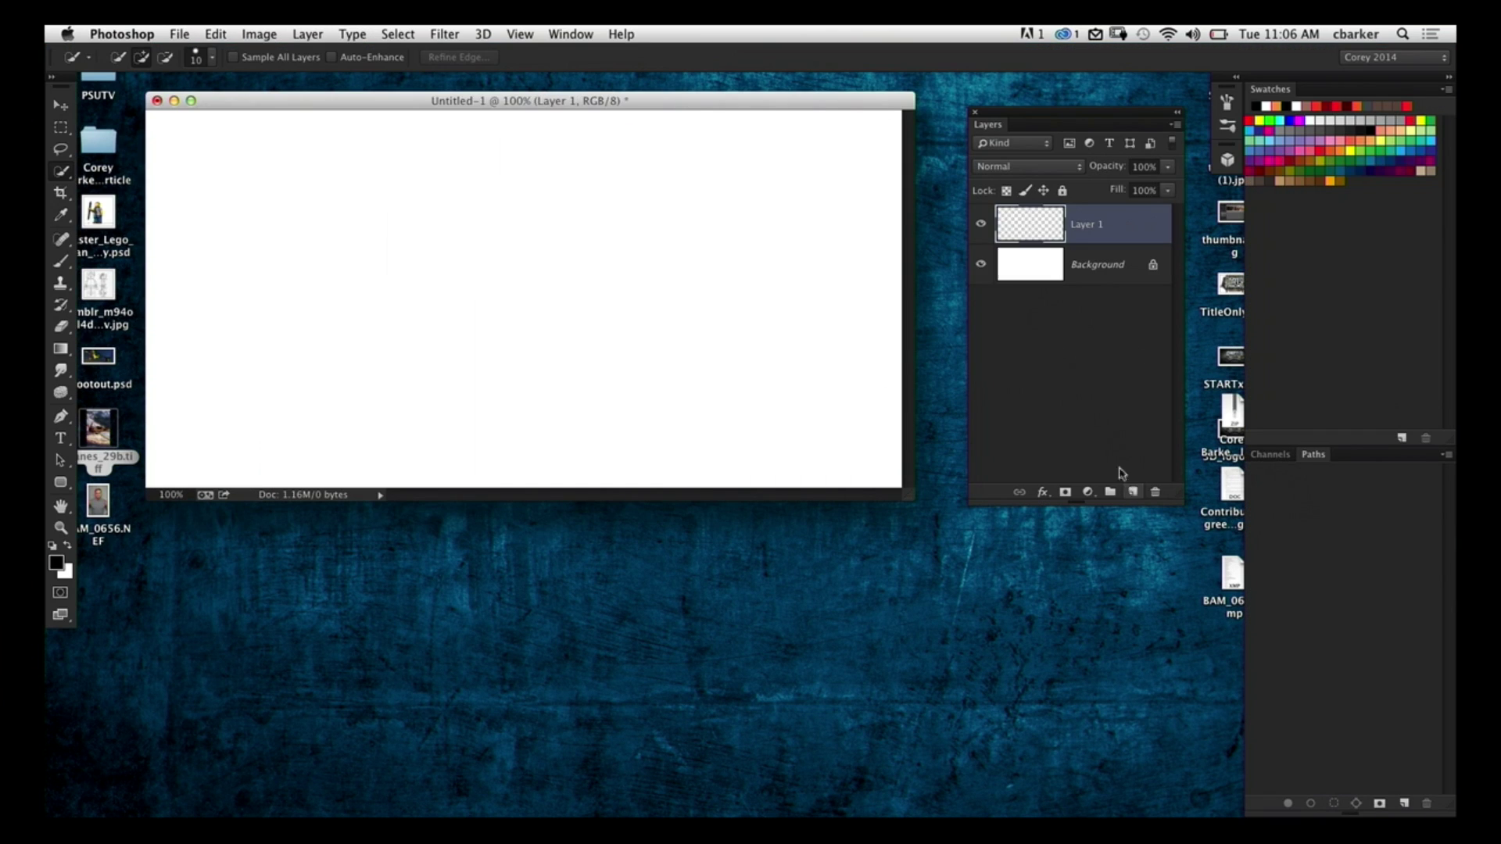
pyautogui.click(983, 267)
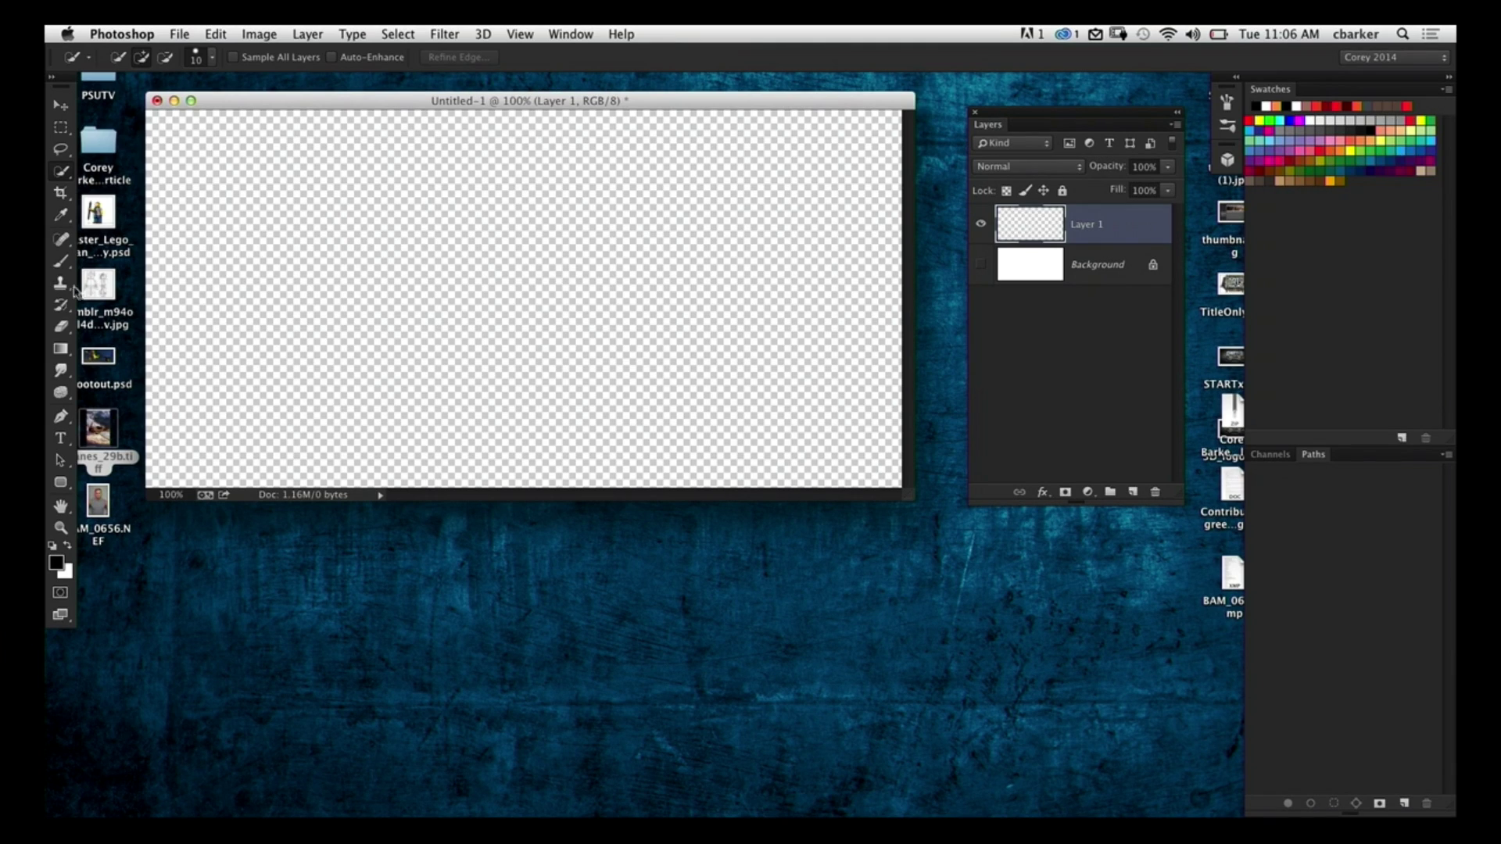
# Step: Choose the 814 px cloud brush tip for the Brush tool and reduce it to 300 px, undoing any test stamps
pyautogui.click(62, 263)
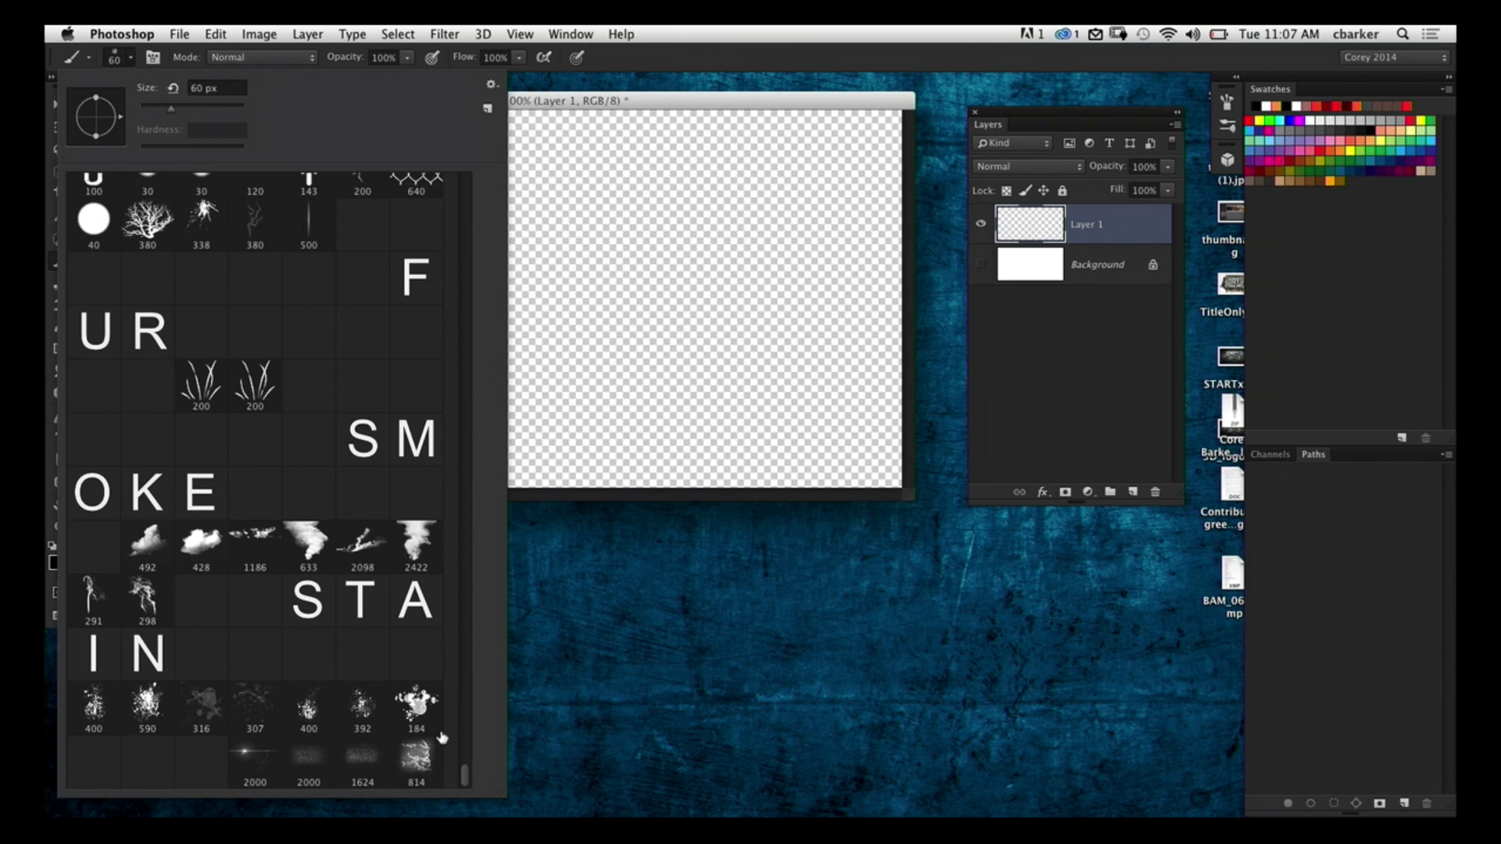
pyautogui.click(416, 758)
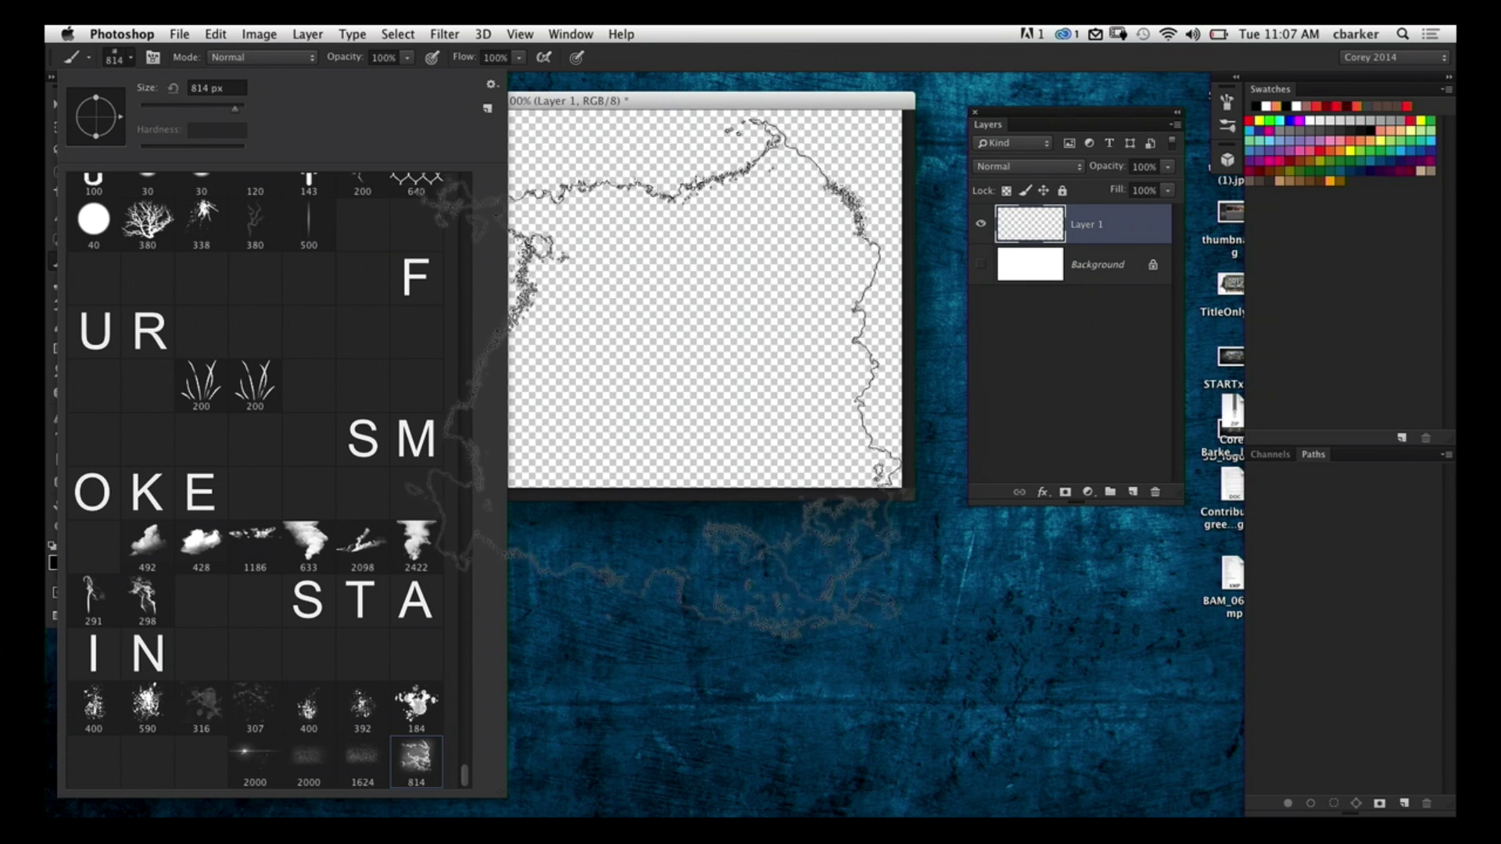
pyautogui.click(708, 329)
pyautogui.press('super+z')
pyautogui.press('[')
pyautogui.press('[')
pyautogui.press('[')
pyautogui.press('[')
pyautogui.press('[')
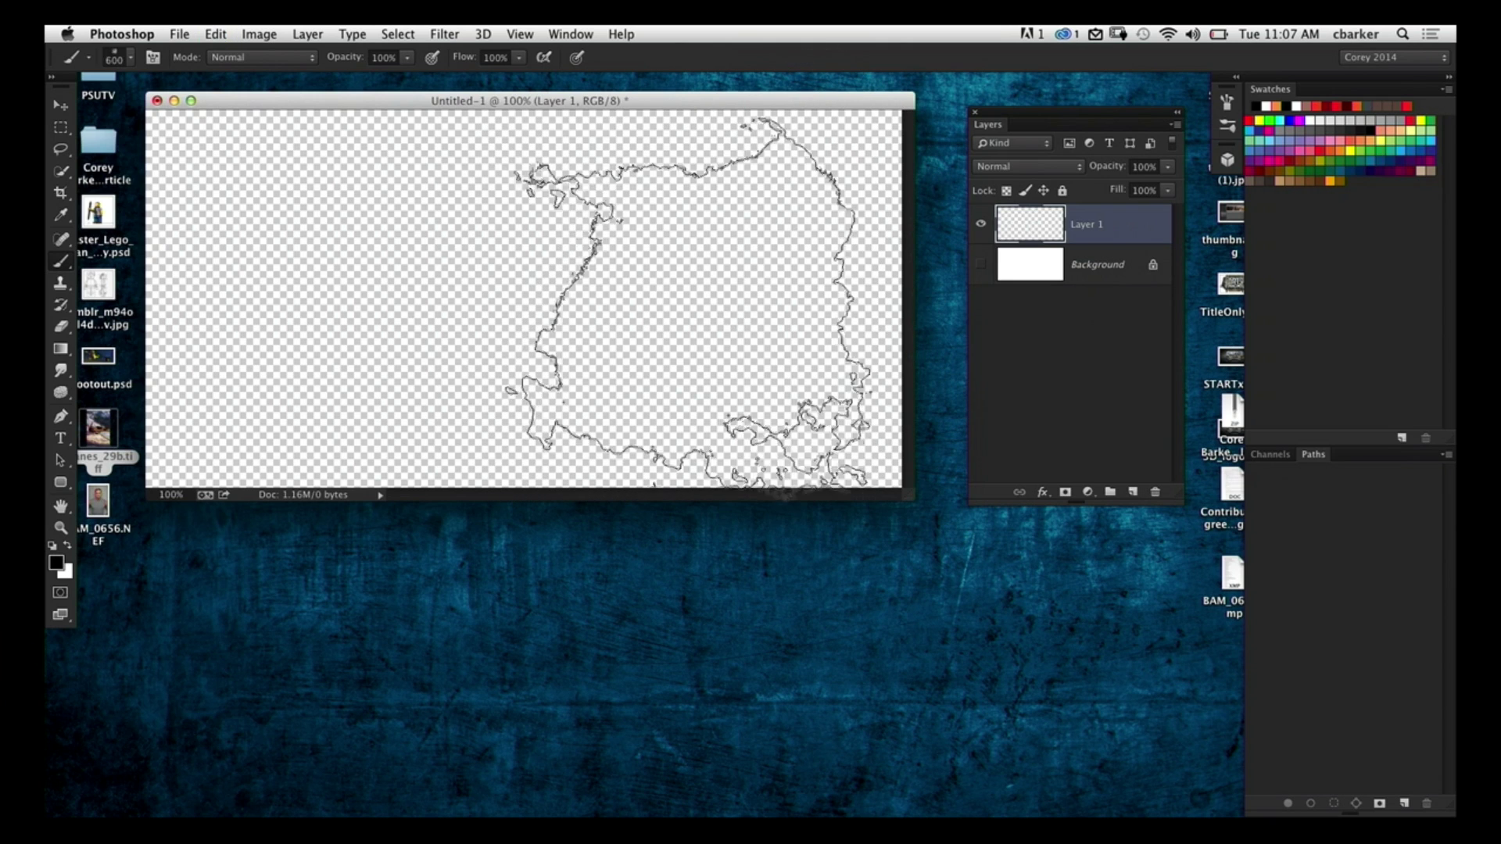
pyautogui.click(655, 306)
pyautogui.press('super+z')
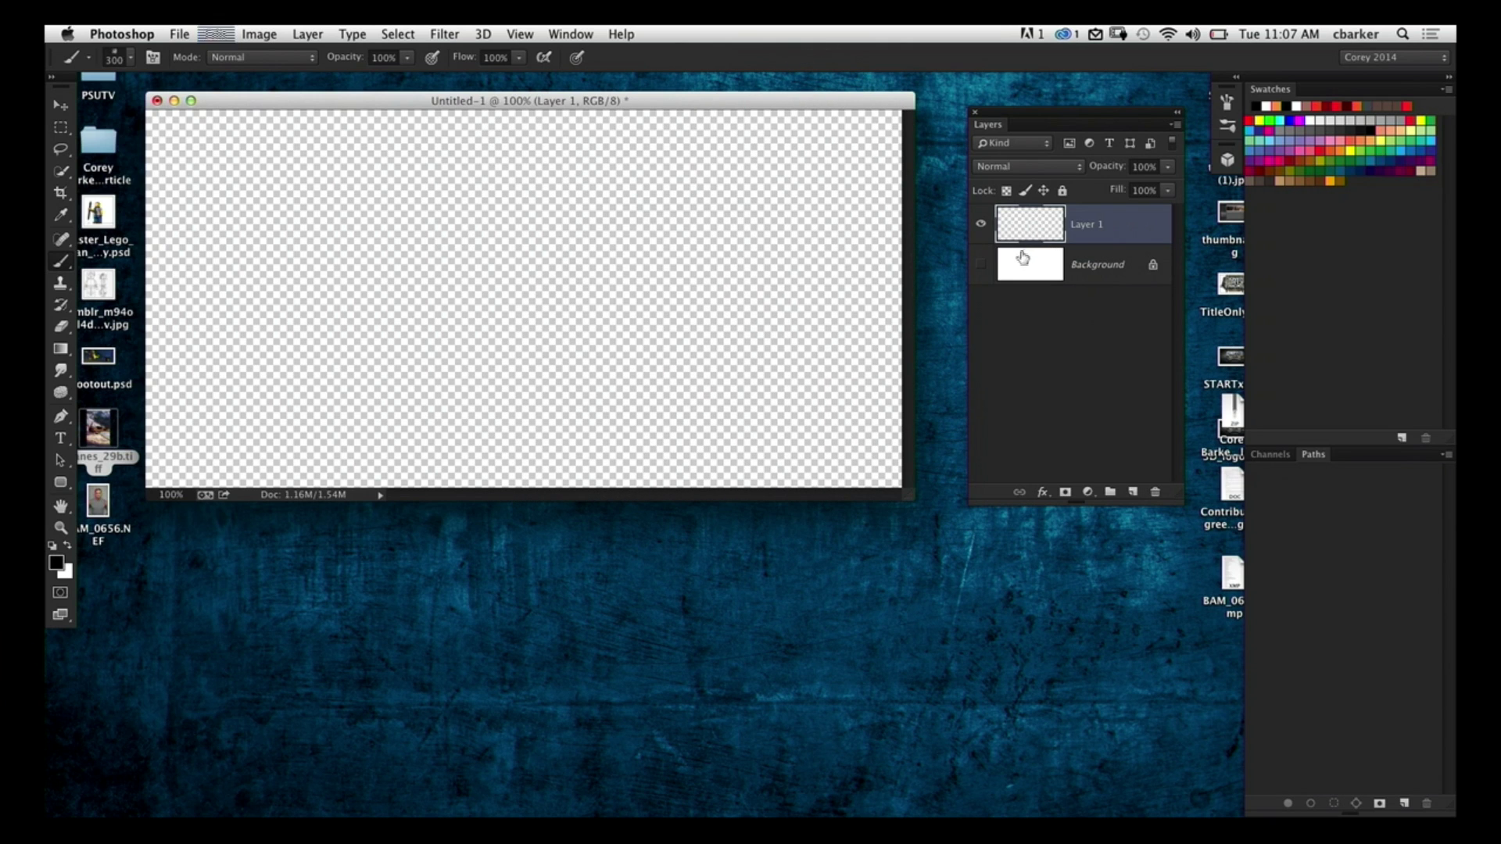
# Step: Show the Background layer again and fill it with black
pyautogui.click(982, 264)
pyautogui.click(1053, 259)
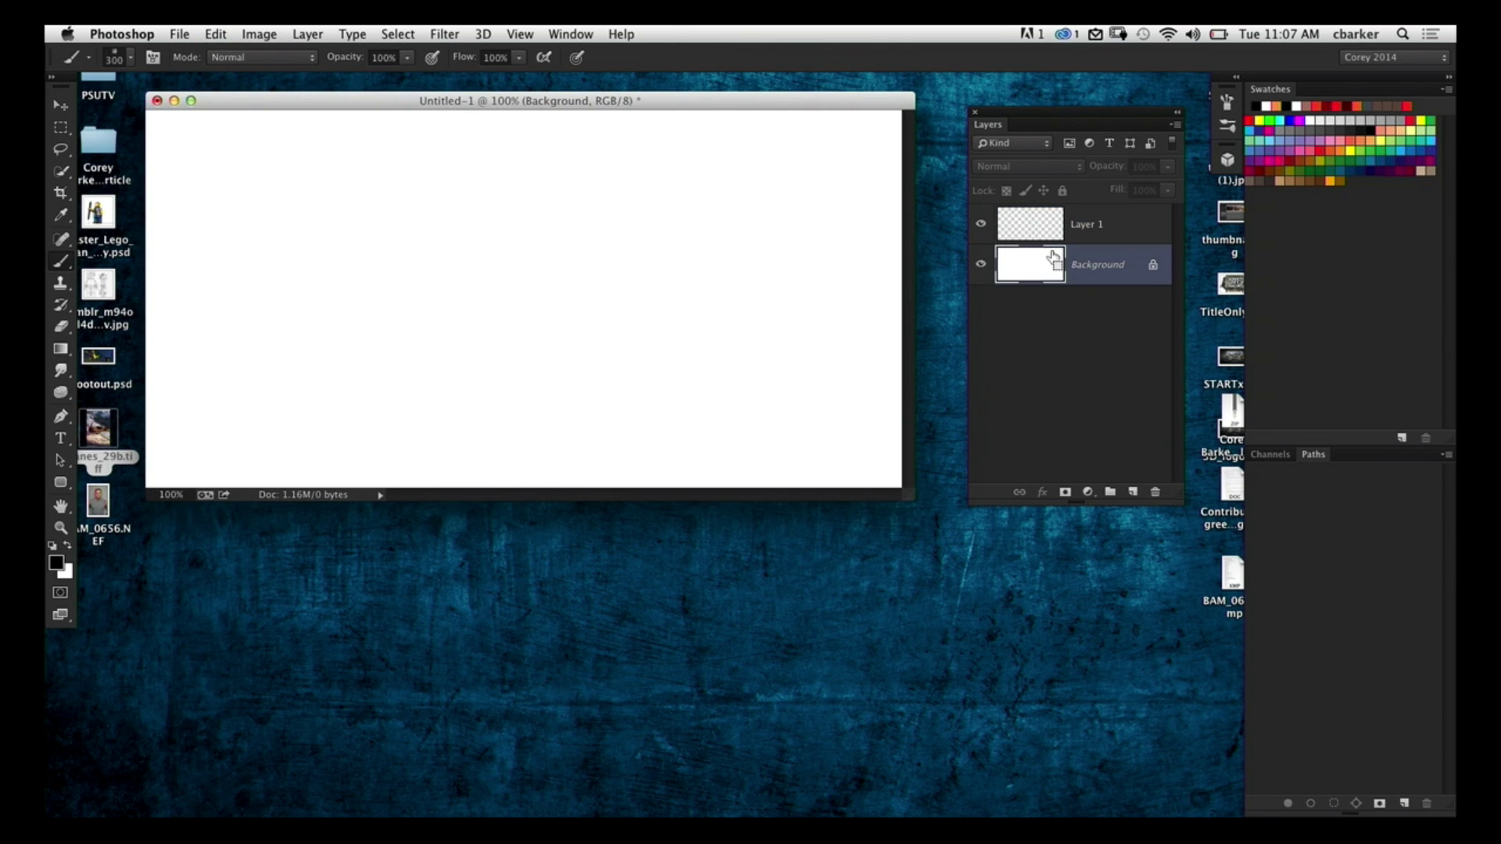
pyautogui.hotkey('alt', 'BackSpace')
# Step: Stamp the cloud brush once in white on Layer 1, and clear the layer's contents
pyautogui.click(1008, 227)
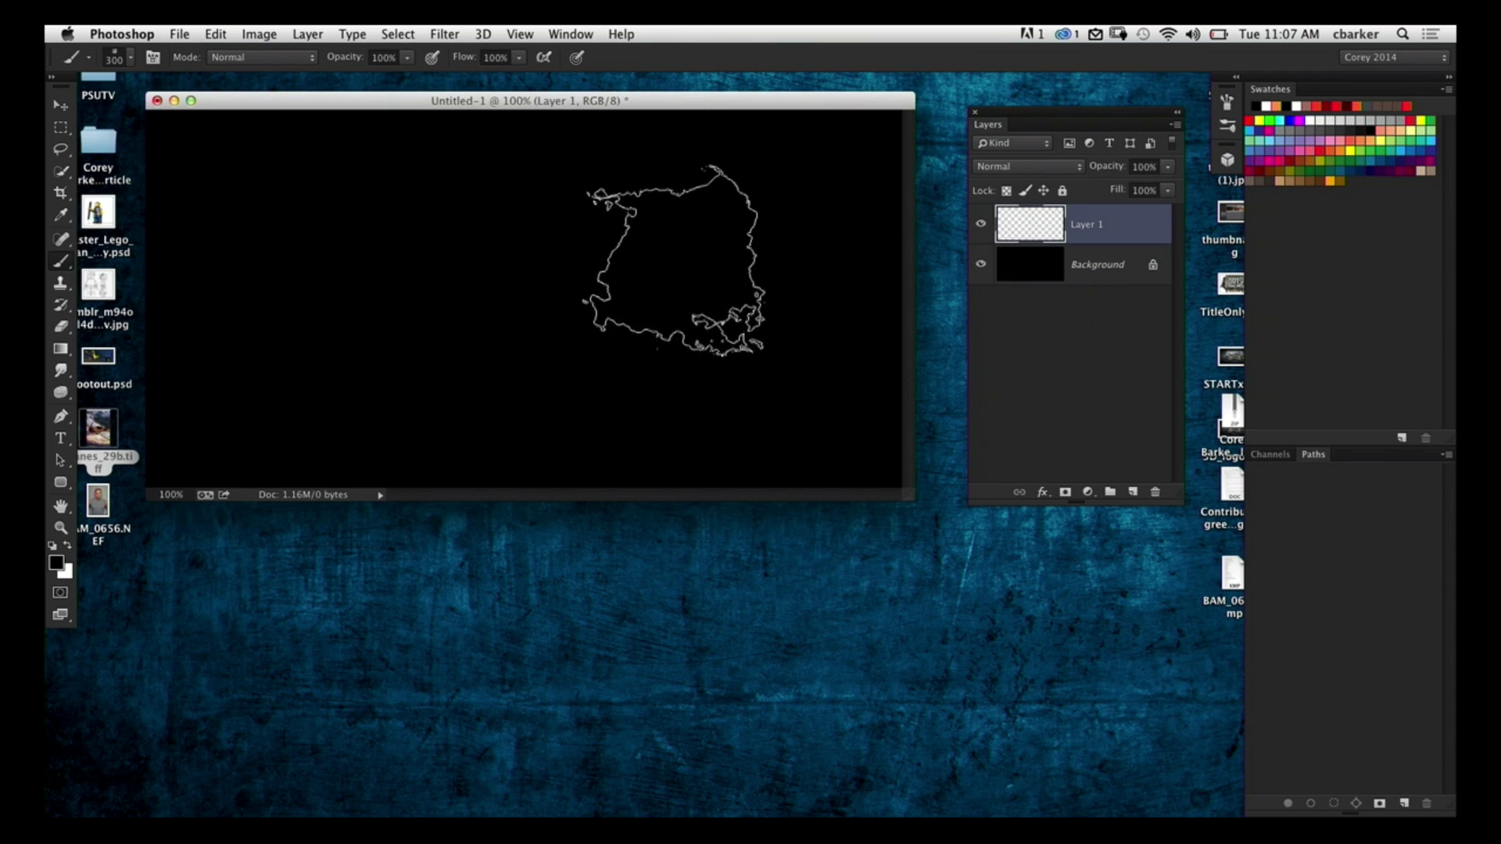
pyautogui.press('x')
pyautogui.click(641, 270)
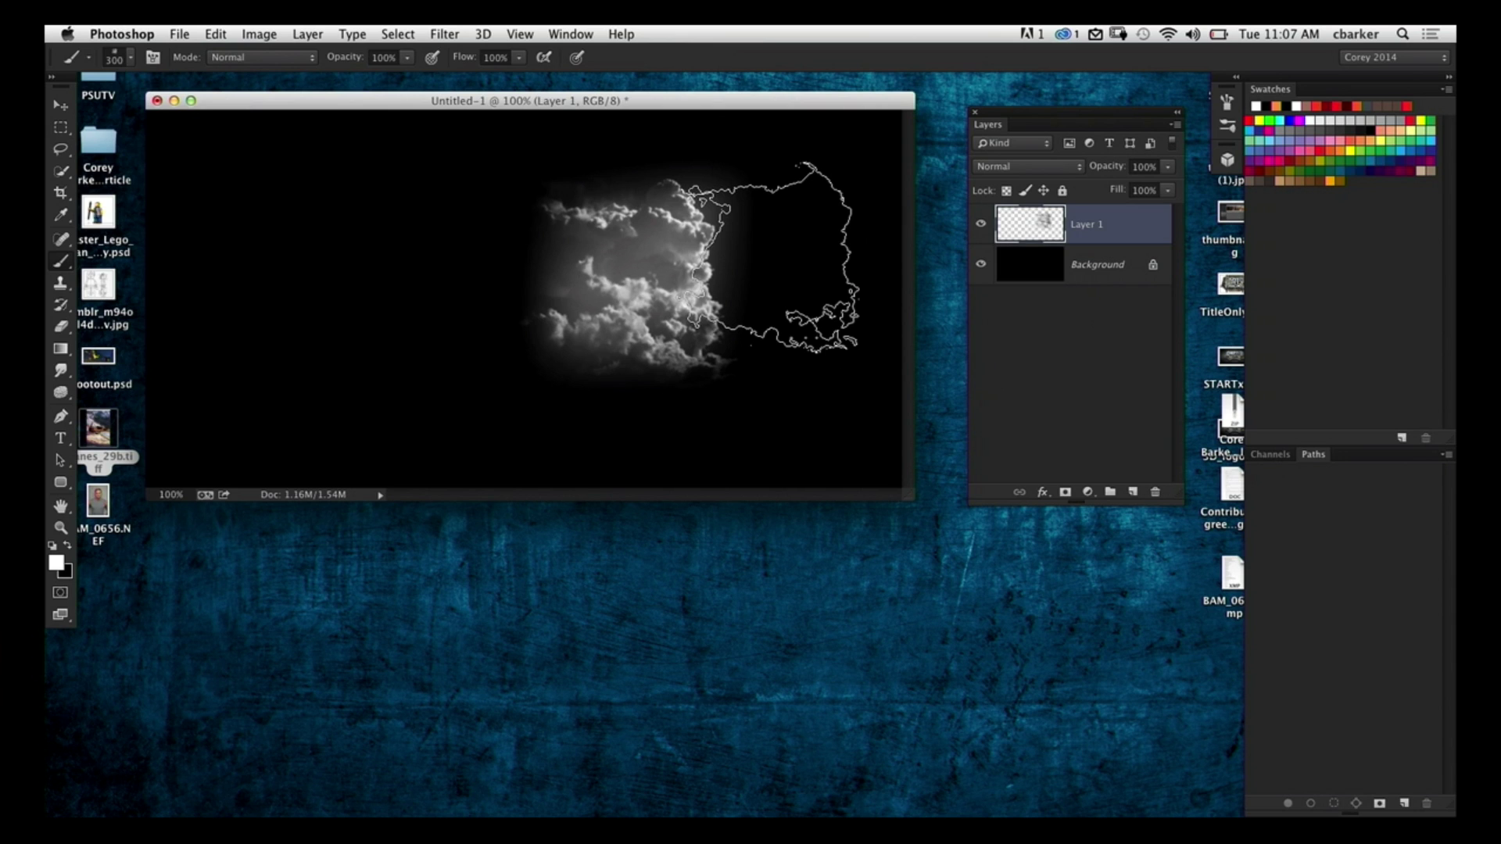
pyautogui.press('super+a')
pyautogui.press('Delete')
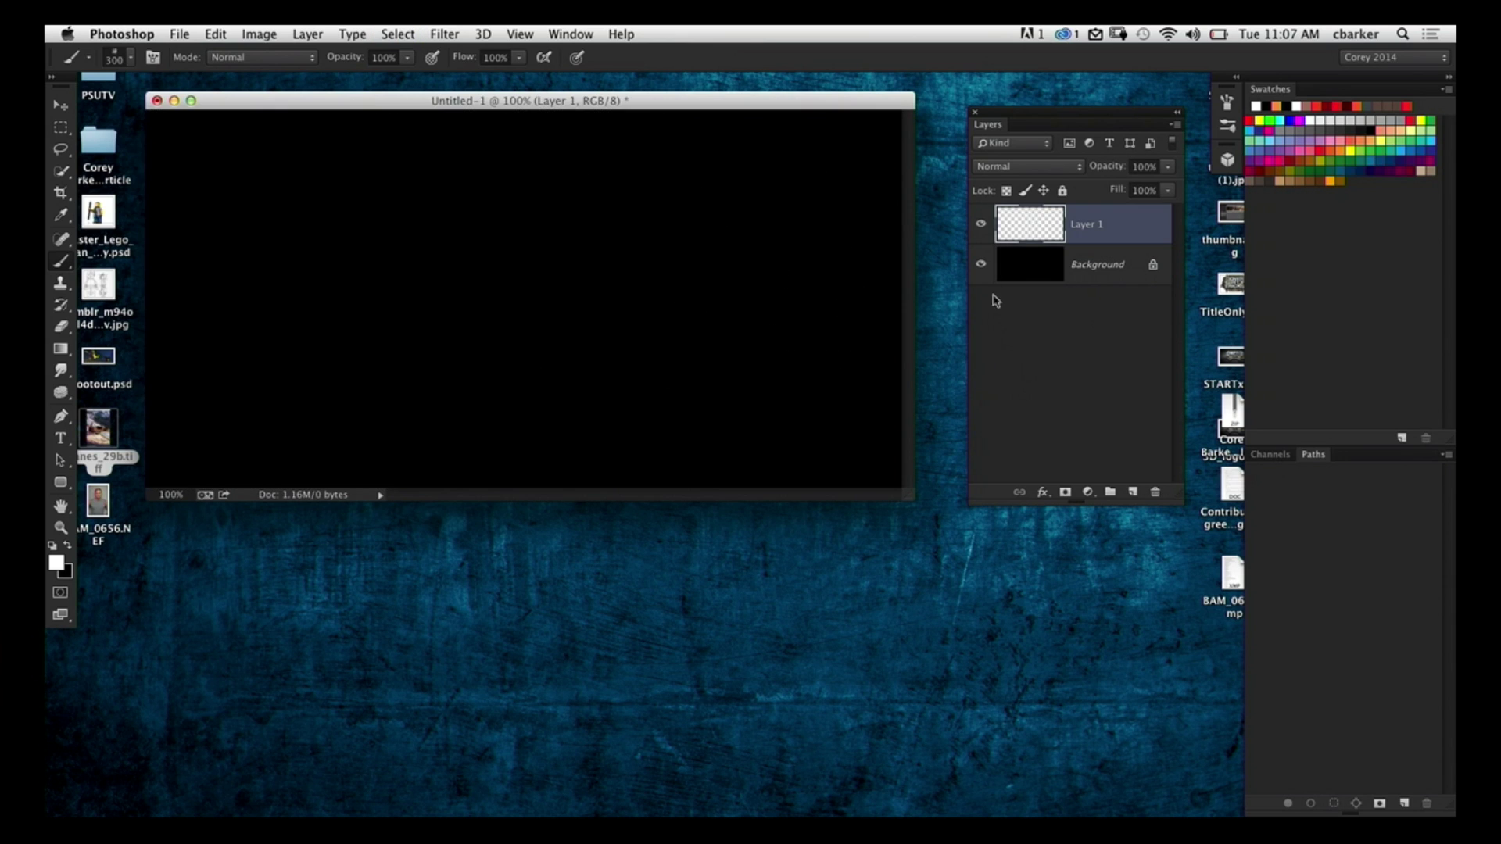
# Step: Hide the Background layer and reduce the cloud brush size to 150 px
pyautogui.click(981, 264)
pyautogui.press('[')
pyautogui.press('[')
pyautogui.press('[')
pyautogui.press('[')
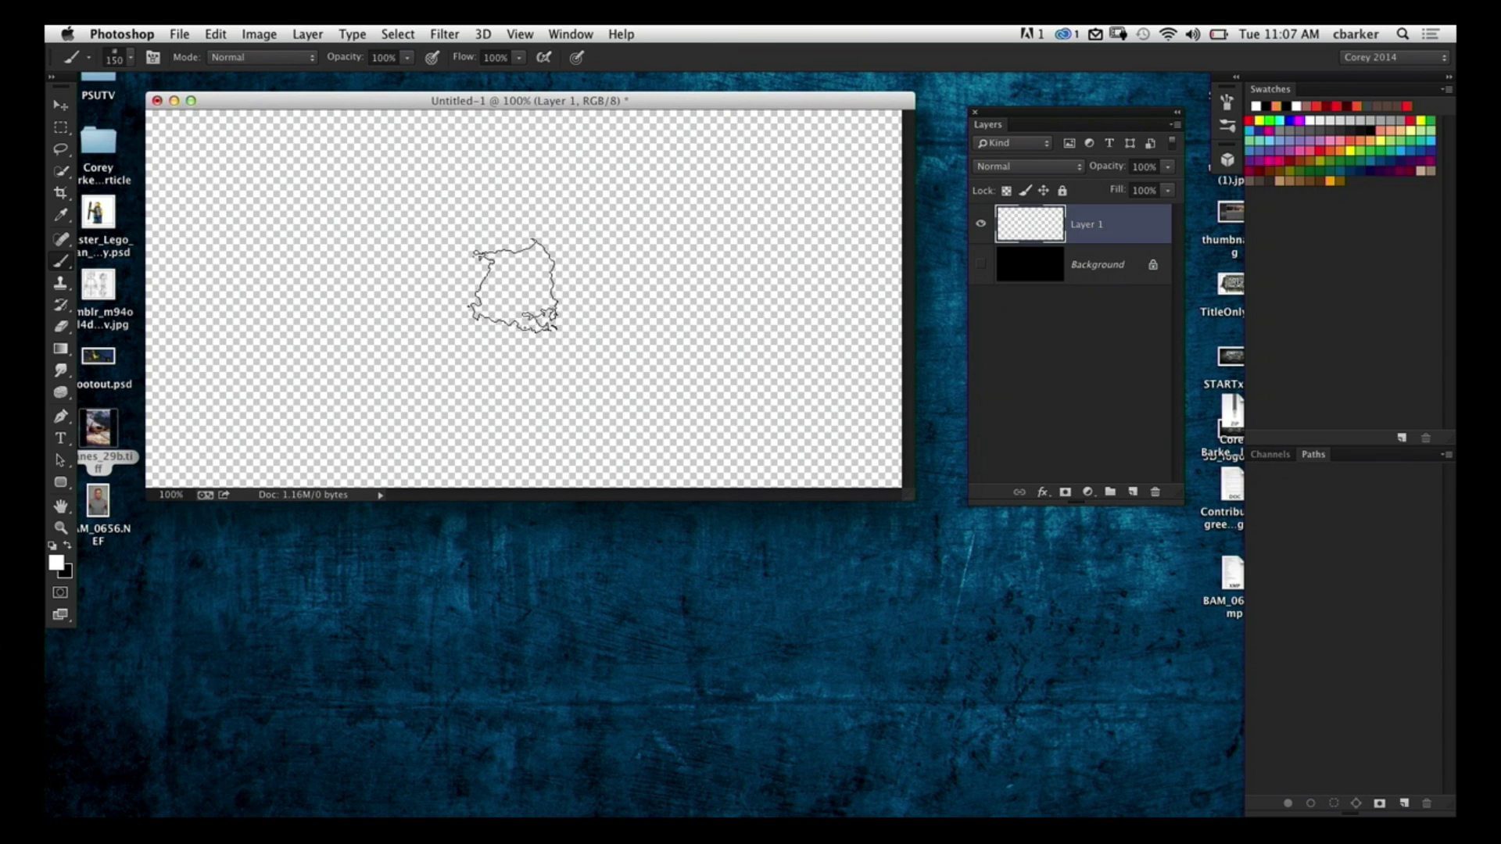
pyautogui.click(910, 316)
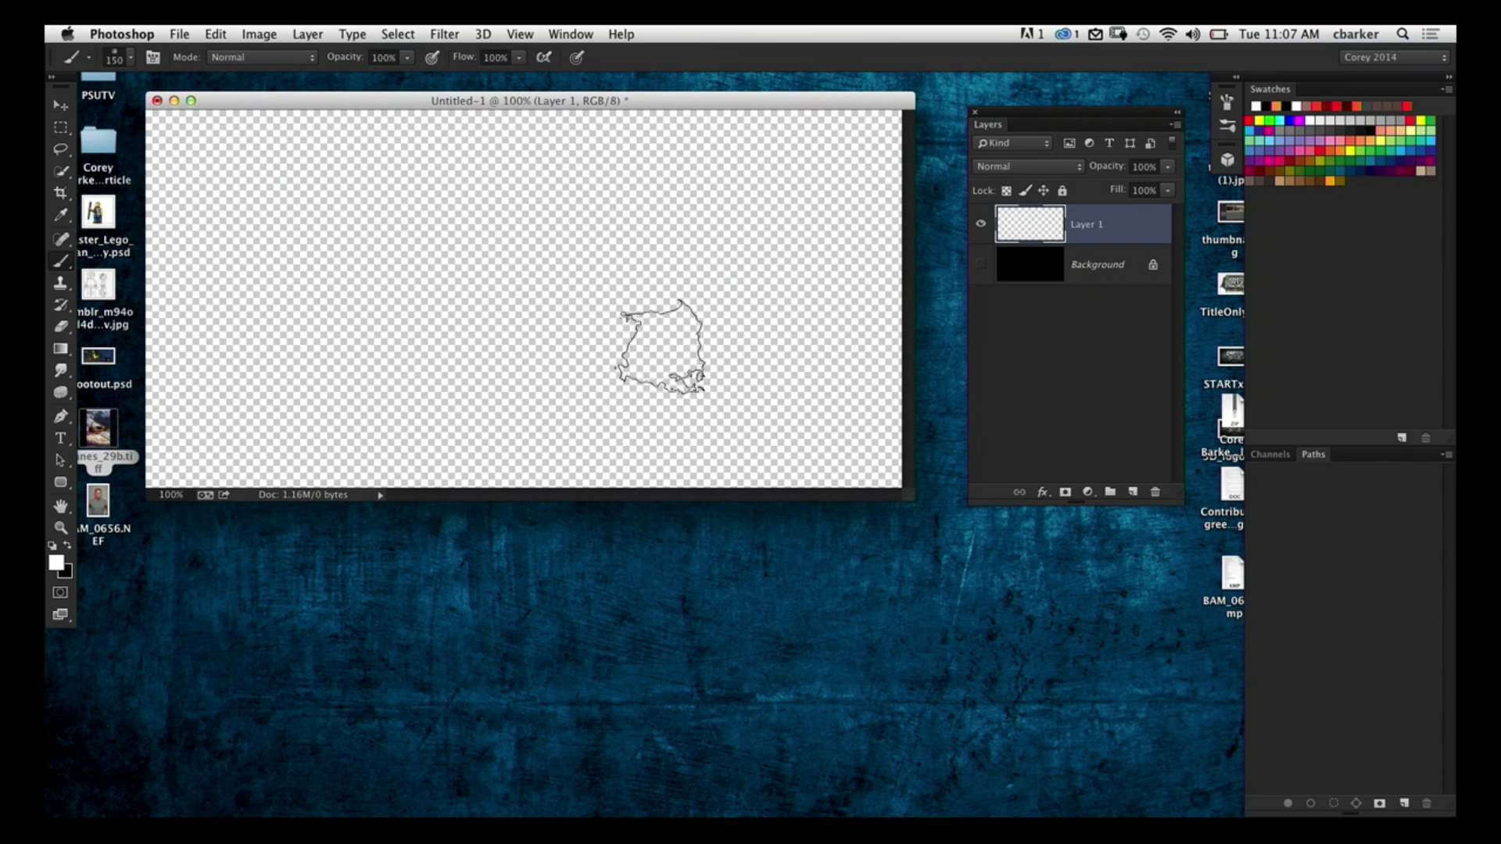
# Step: Open the detailed brush settings as a floating panel and enable Shape Dynamics for the cloud brush
pyautogui.click(154, 57)
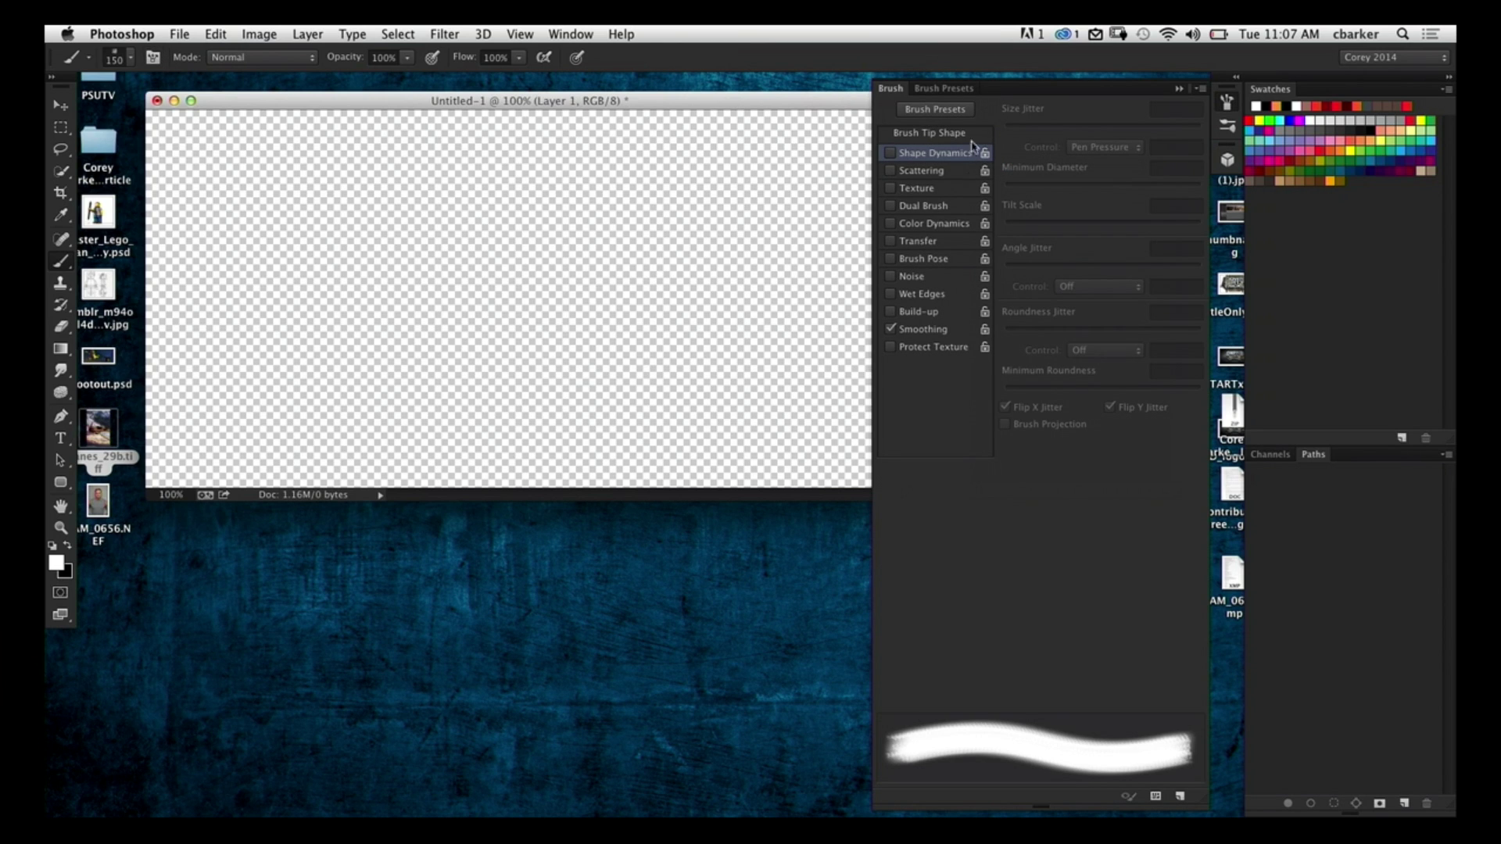
pyautogui.moveTo(891, 88); pyautogui.dragTo(607, 144)
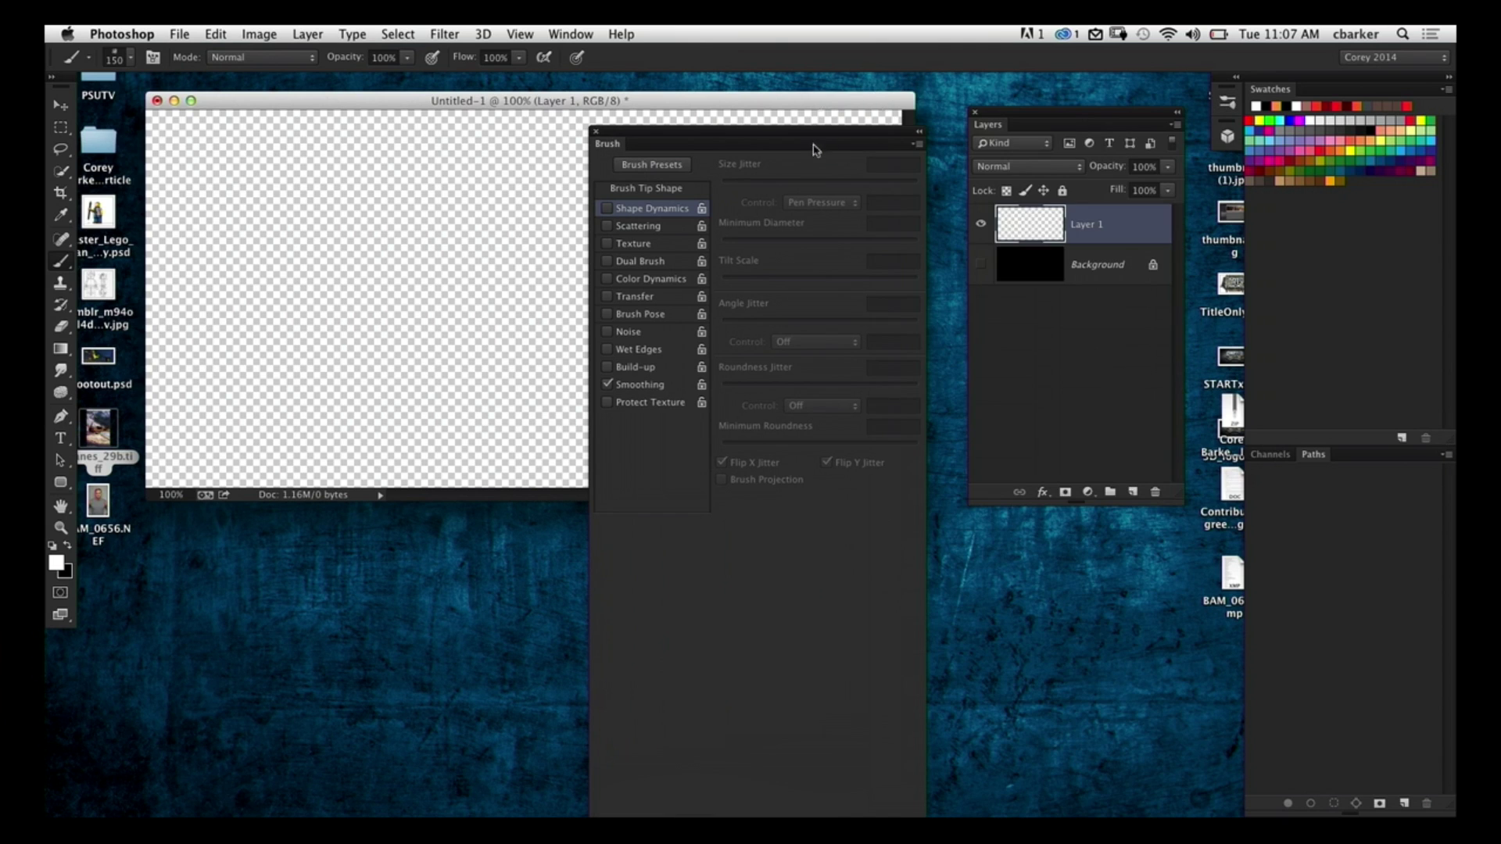
pyautogui.moveTo(815, 137)
pyautogui.mouseDown()
pyautogui.moveTo(765, 104)
pyautogui.moveTo(821, 51)
pyautogui.mouseUp()
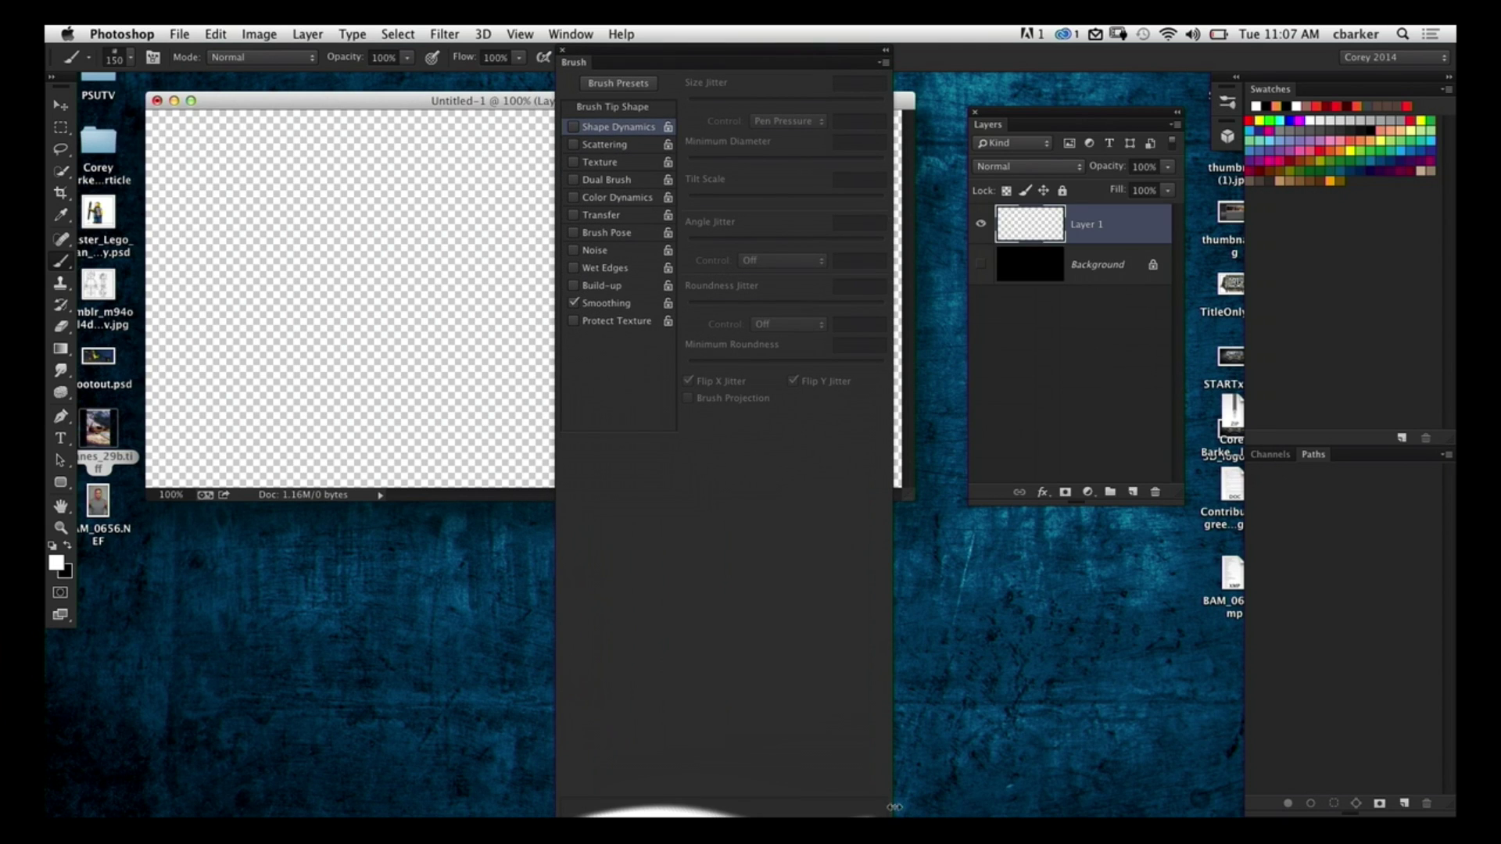
pyautogui.moveTo(792, 52); pyautogui.dragTo(1083, 114)
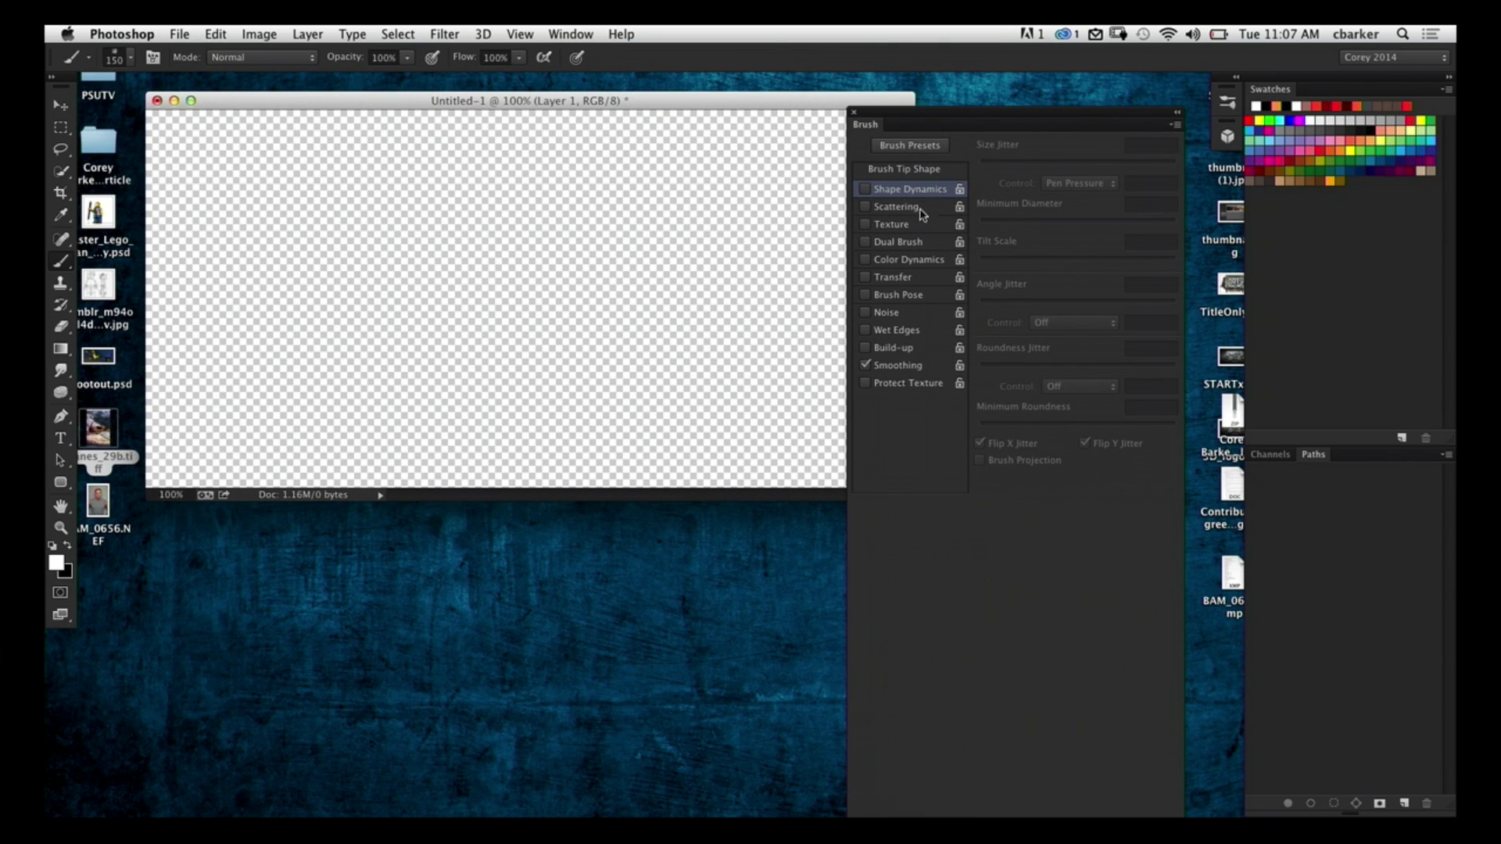
pyautogui.click(908, 191)
pyautogui.moveTo(991, 112)
pyautogui.mouseDown()
pyautogui.moveTo(692, 56)
pyautogui.moveTo(707, 50)
pyautogui.mouseUp()
pyautogui.moveTo(579, 55); pyautogui.dragTo(586, 55)
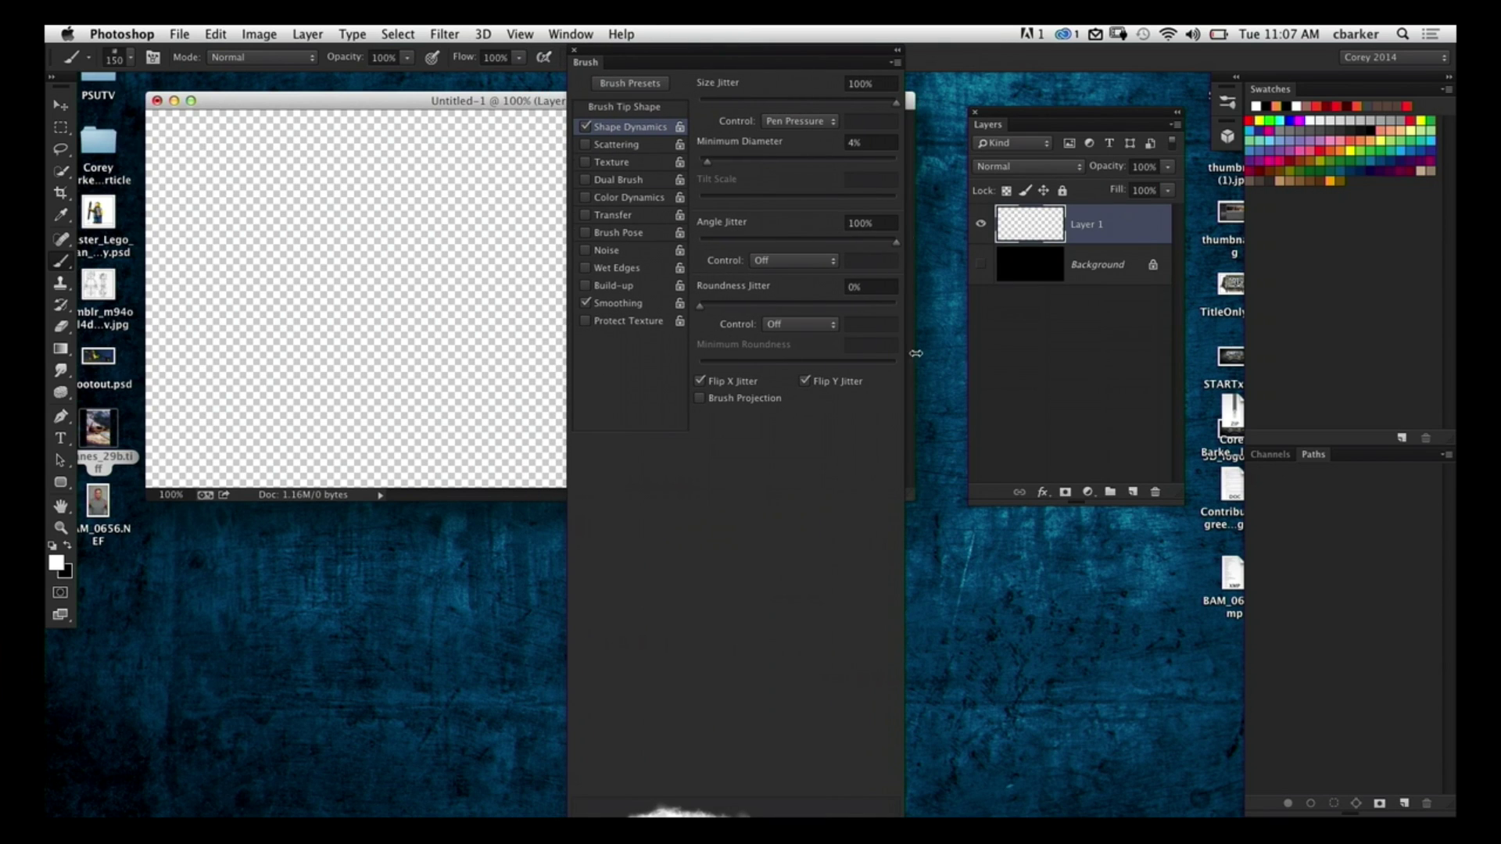
# Step: Reset the current custom workspace to its saved panel layout
pyautogui.click(570, 34)
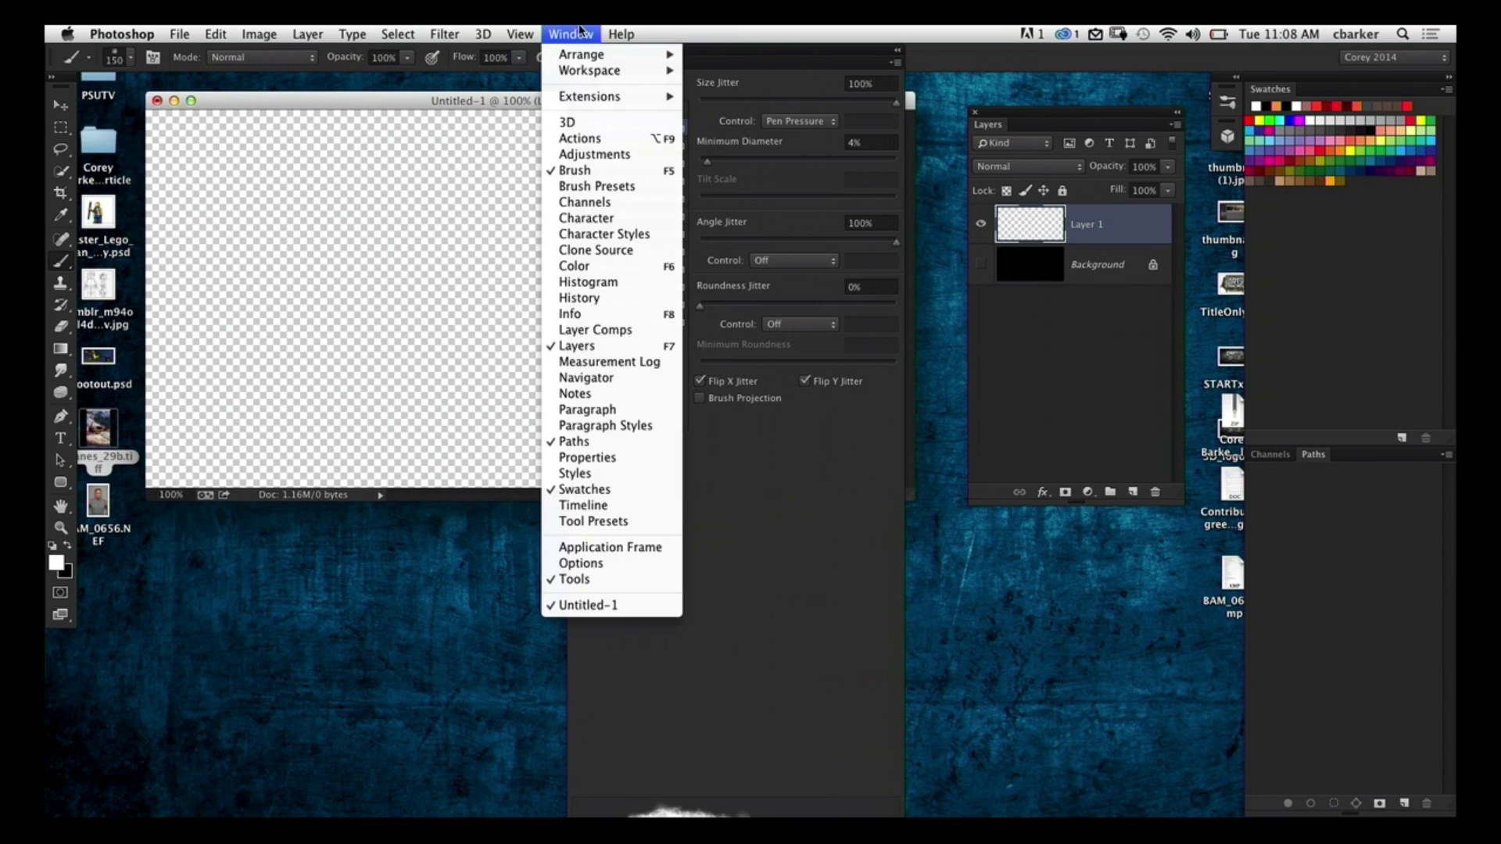
pyautogui.click(444, 159)
pyautogui.click(571, 34)
pyautogui.click(571, 34)
pyautogui.click(571, 34)
pyautogui.moveTo(613, 72)
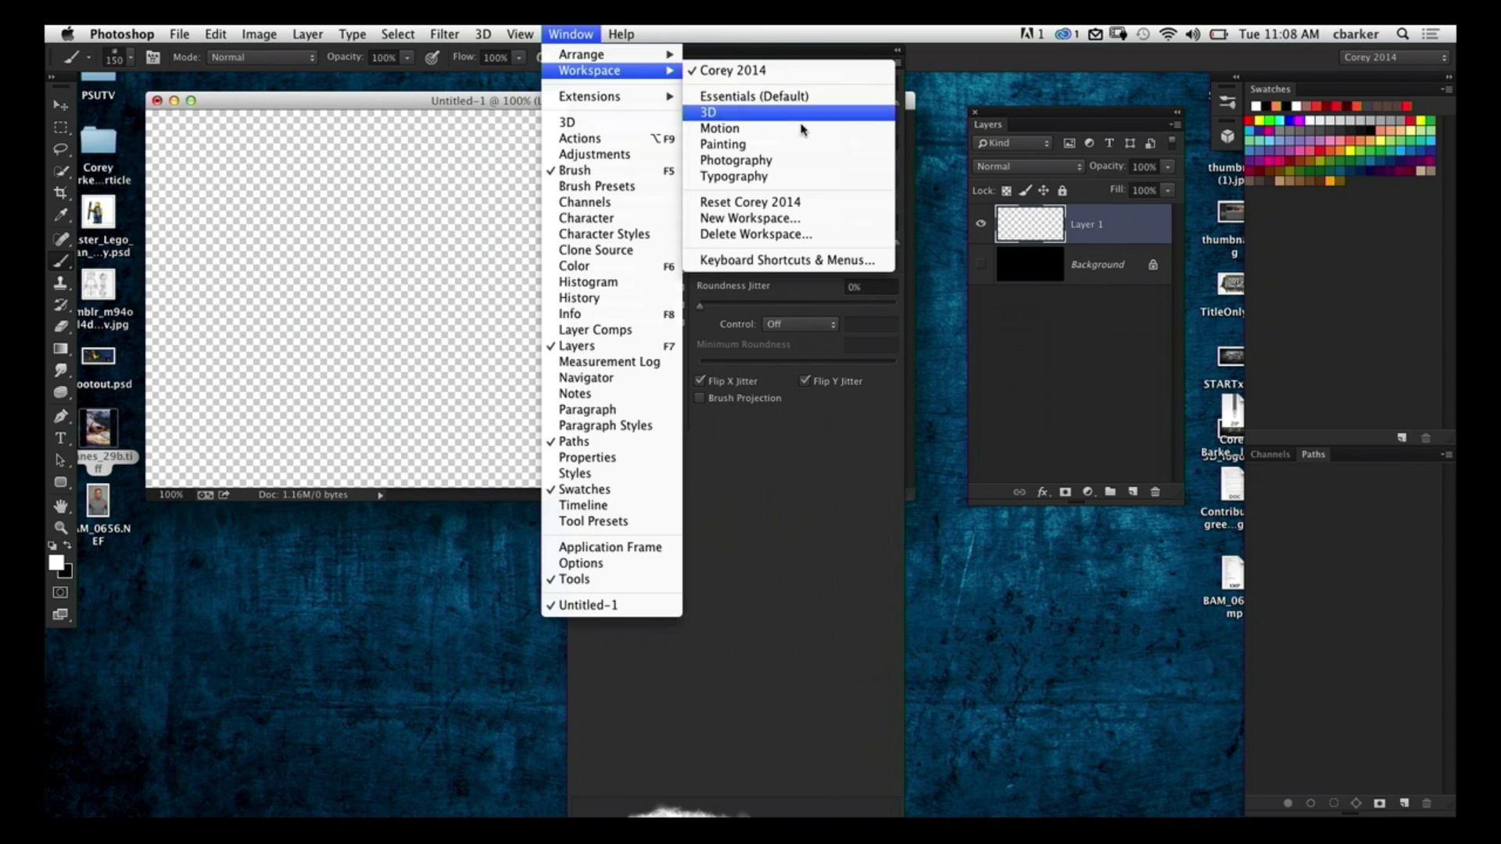
pyautogui.click(804, 201)
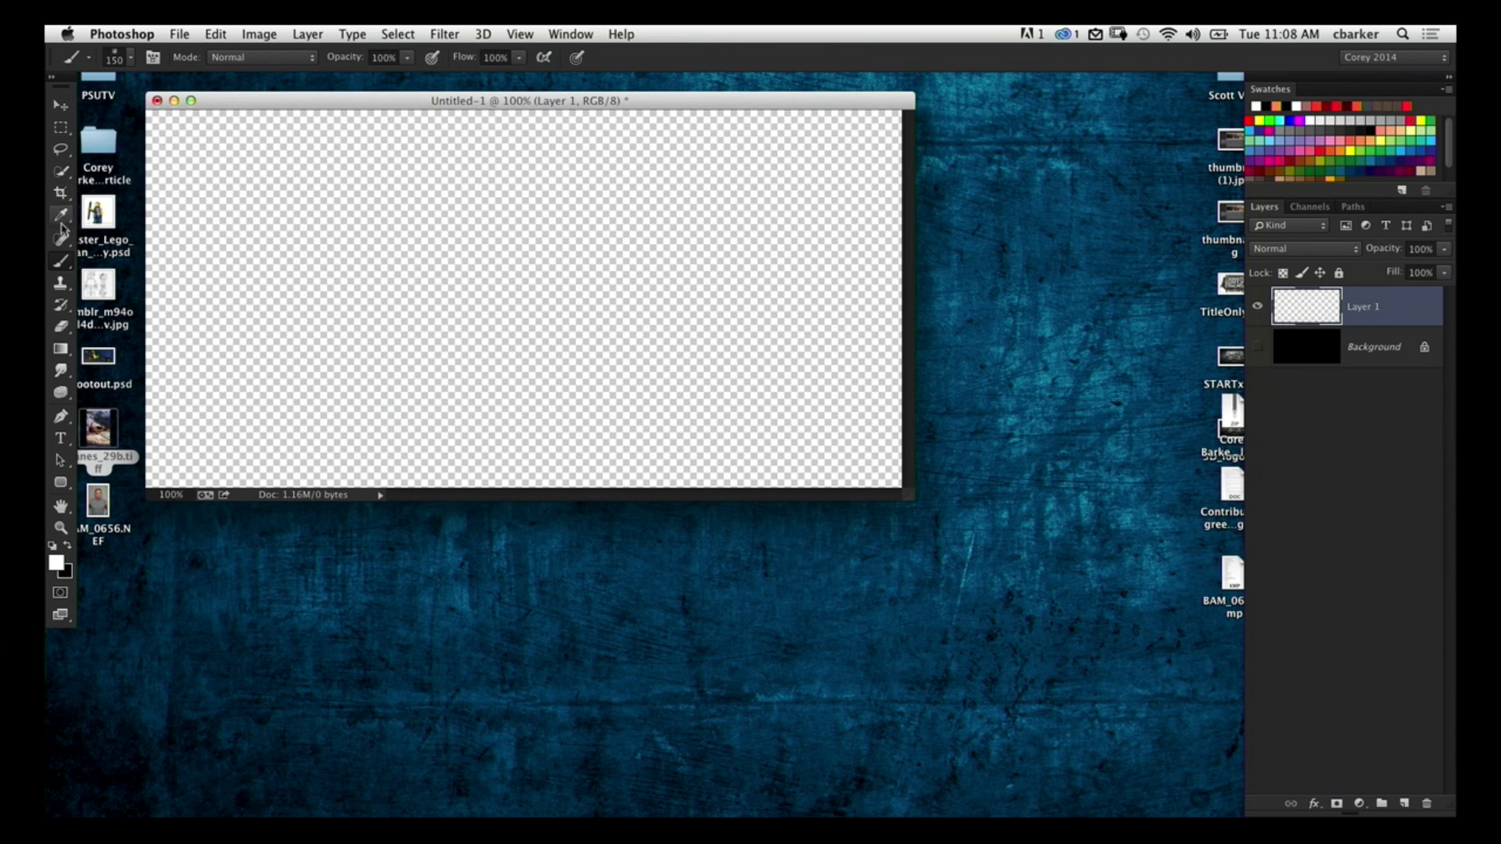
# Step: Reopen the detailed brush settings and examine the size jitter control options under Shape Dynamics
pyautogui.click(154, 57)
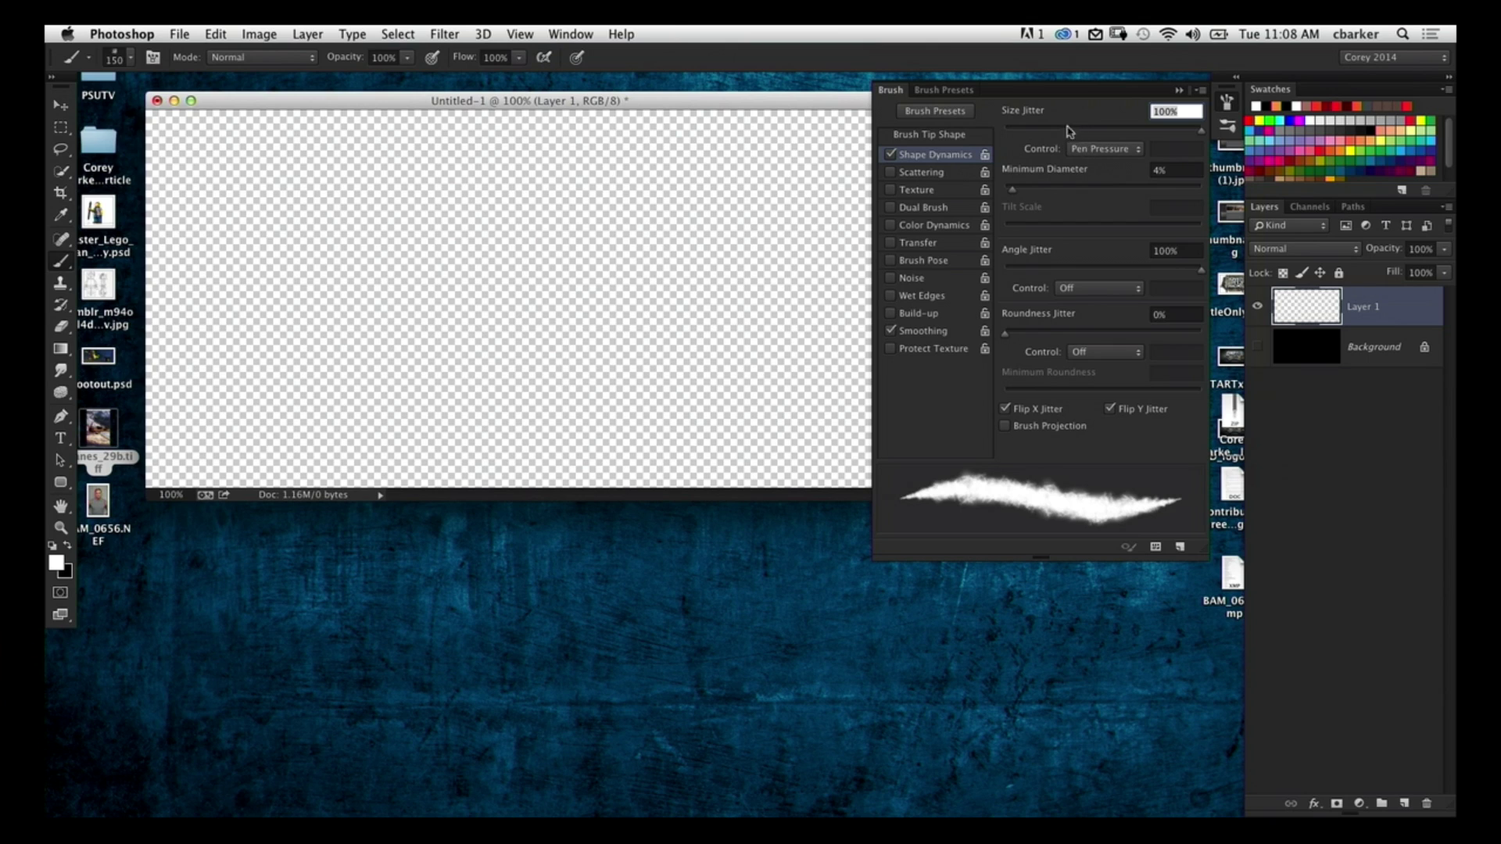
pyautogui.click(1125, 147)
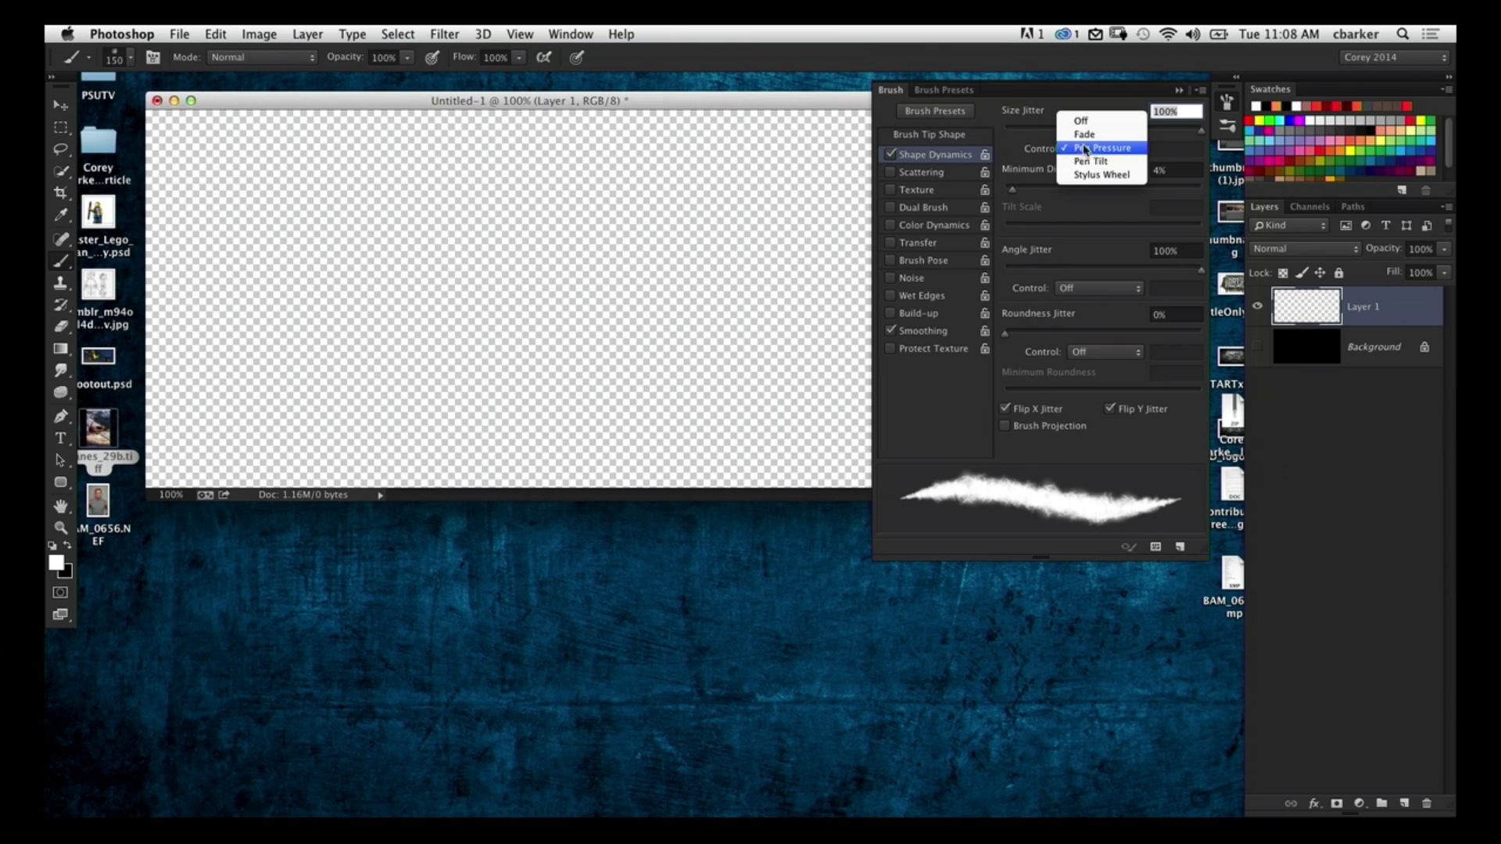
pyautogui.click(993, 145)
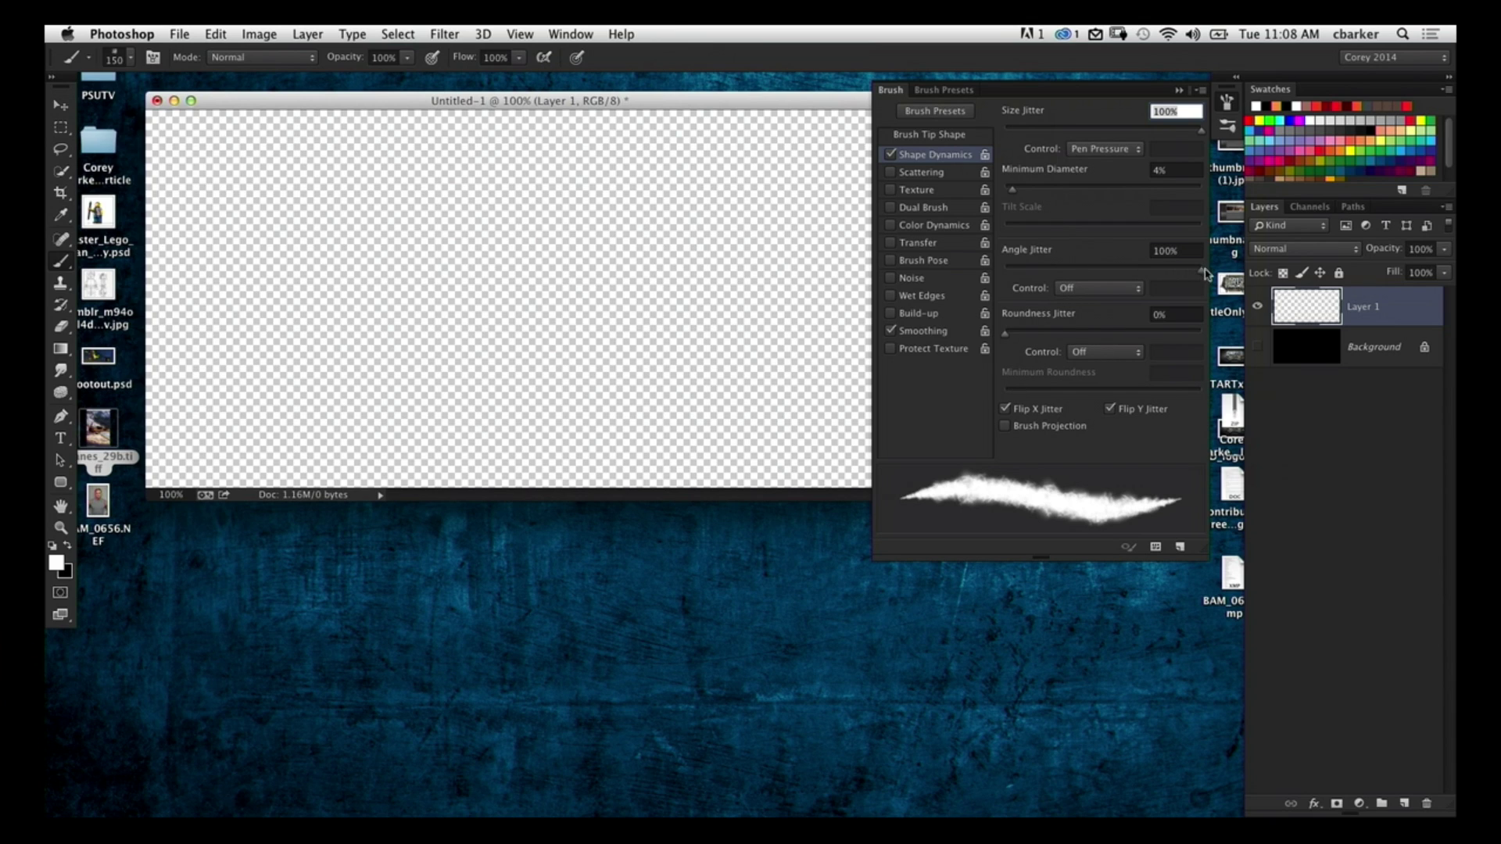
# Step: Enable Scattering for the cloud brush with 111% scatter, and set the tip spacing to 22%
pyautogui.click(921, 174)
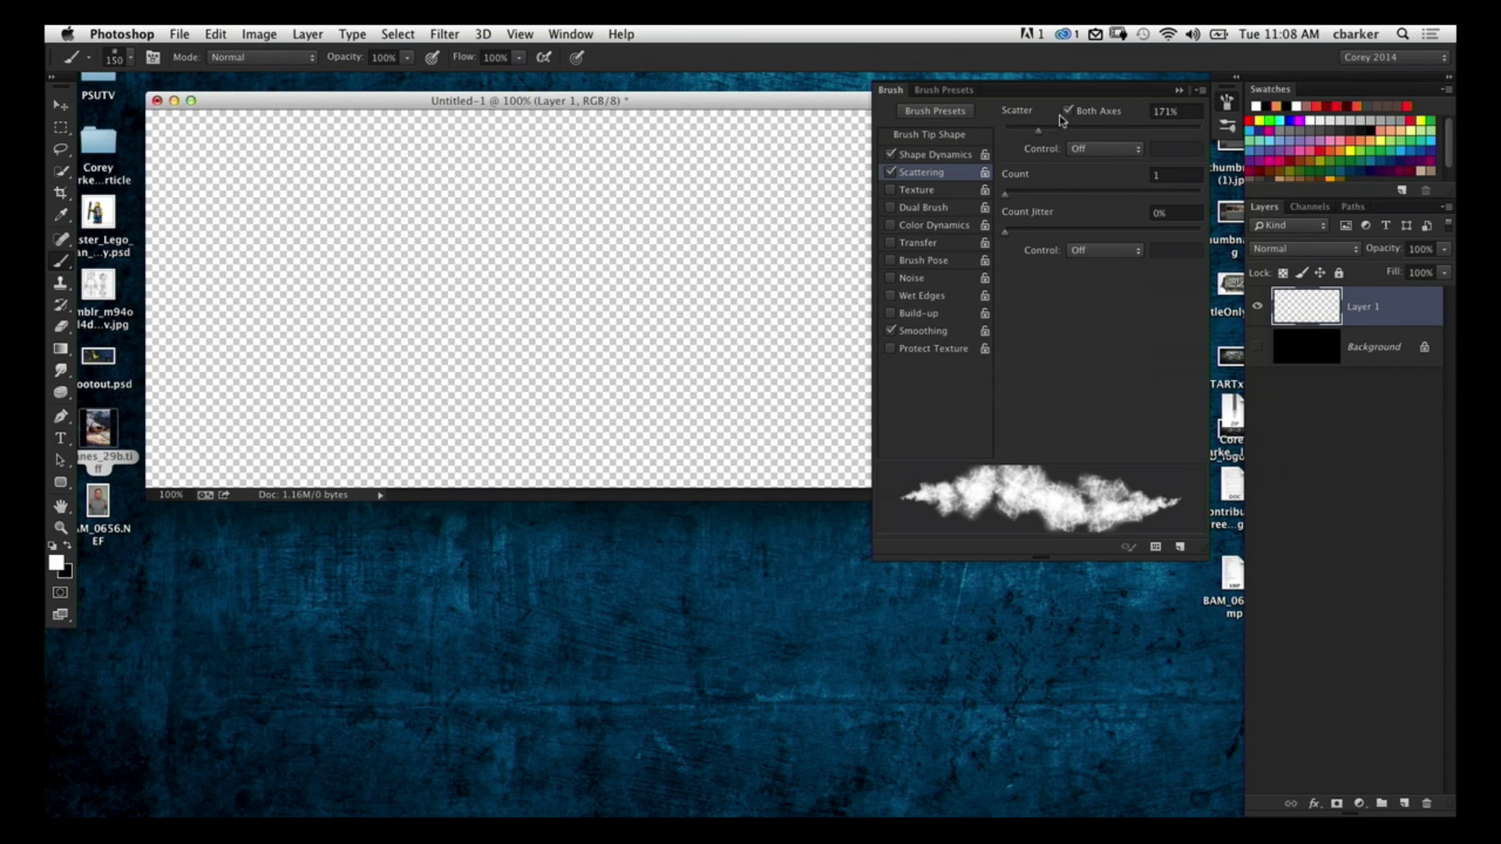
pyautogui.moveTo(1037, 136); pyautogui.dragTo(1027, 136)
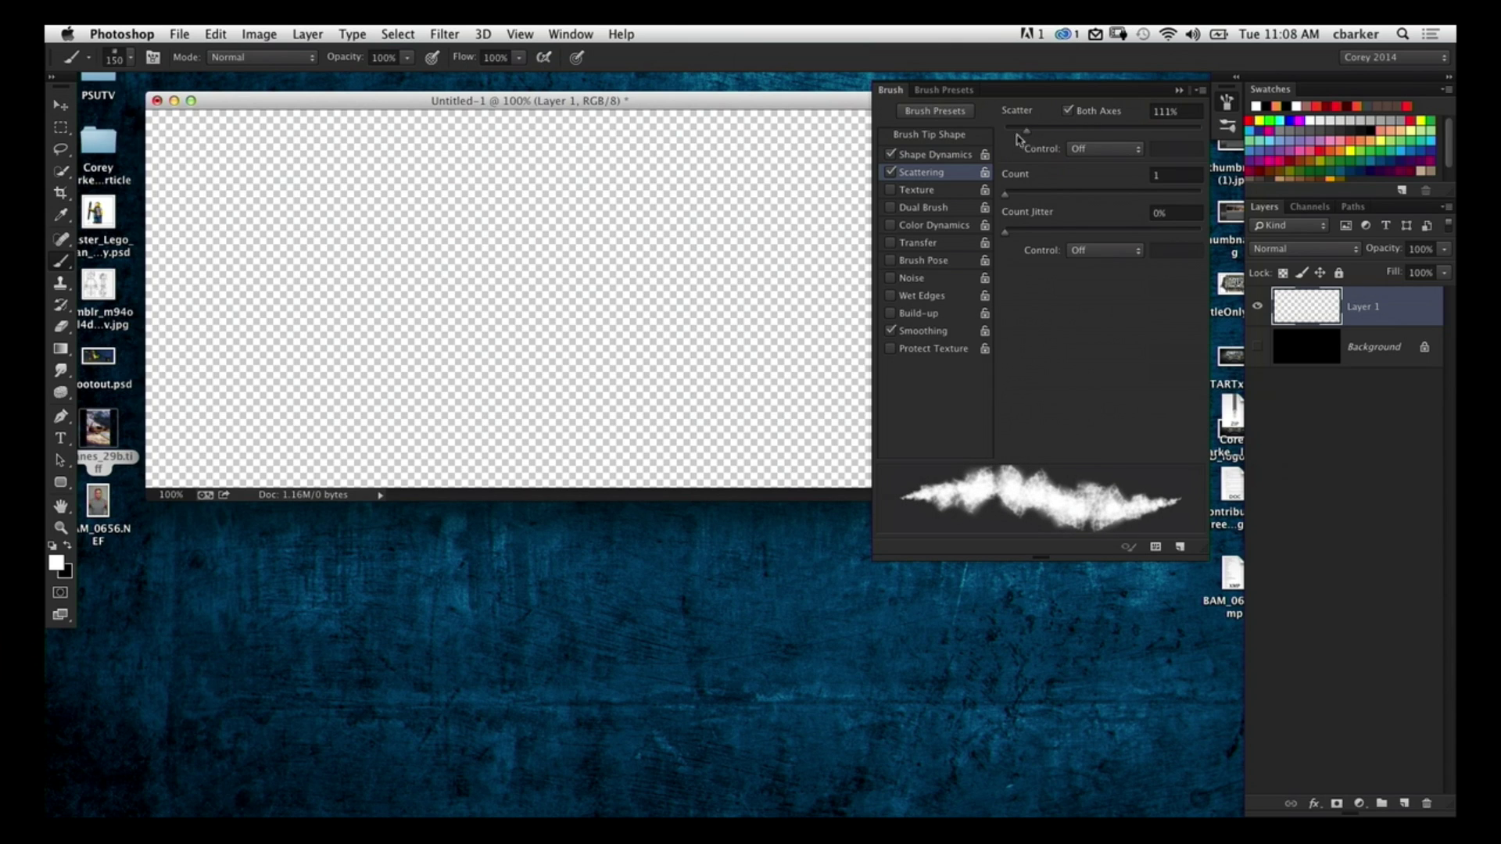
pyautogui.click(952, 140)
pyautogui.moveTo(1022, 409); pyautogui.dragTo(1026, 412)
# Step: Test the scattered brush with a wide black smoke stroke across Layer 1, and clear the layer
pyautogui.press('x')
pyautogui.moveTo(344, 281)
pyautogui.mouseDown()
pyautogui.moveTo(774, 426)
pyautogui.moveTo(805, 266)
pyautogui.moveTo(829, 310)
pyautogui.mouseUp()
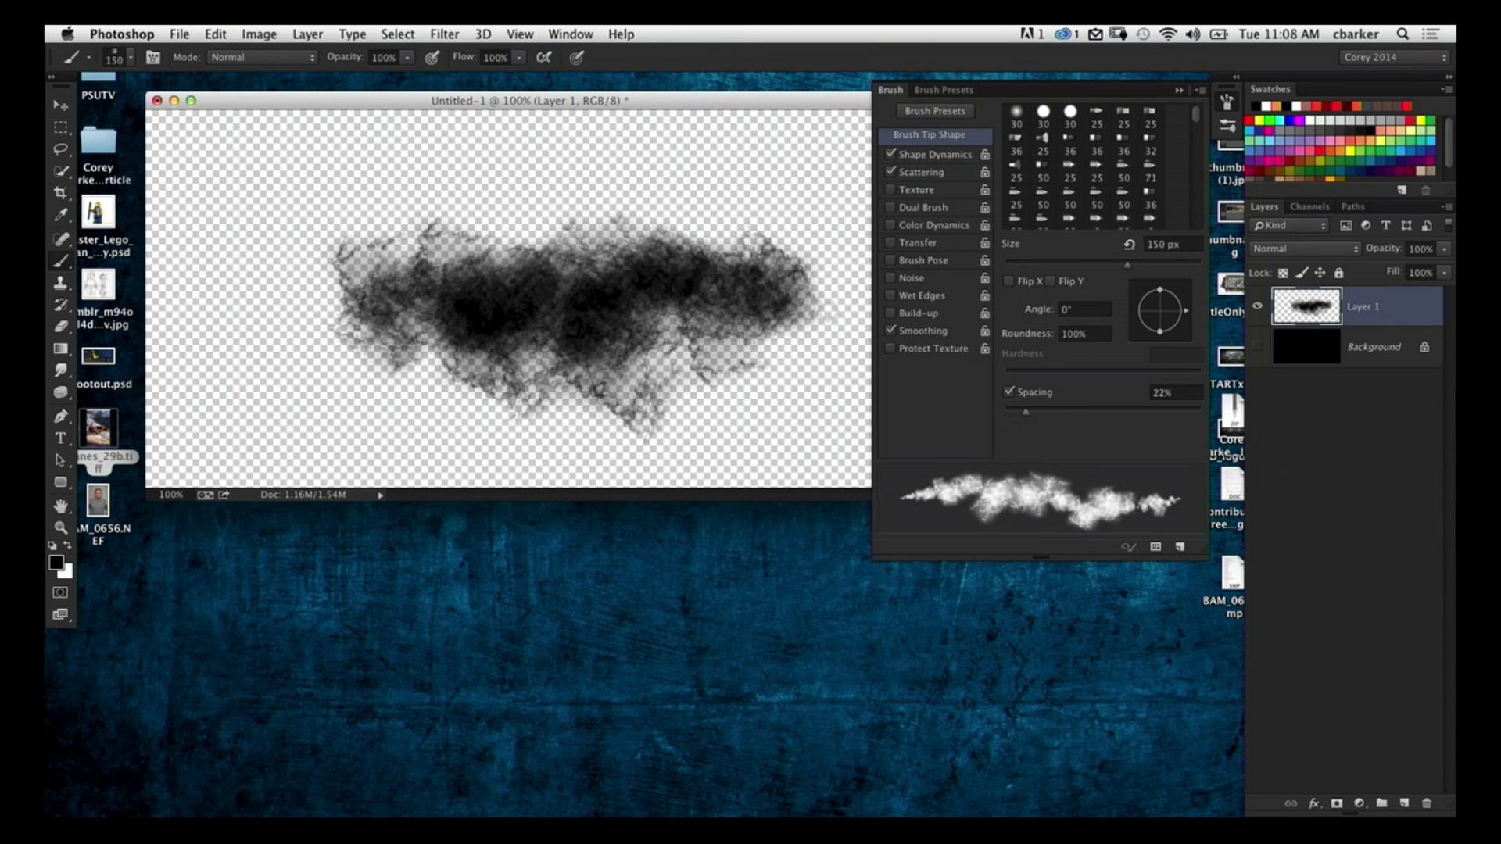
pyautogui.press('super+a')
pyautogui.press('BackSpace')
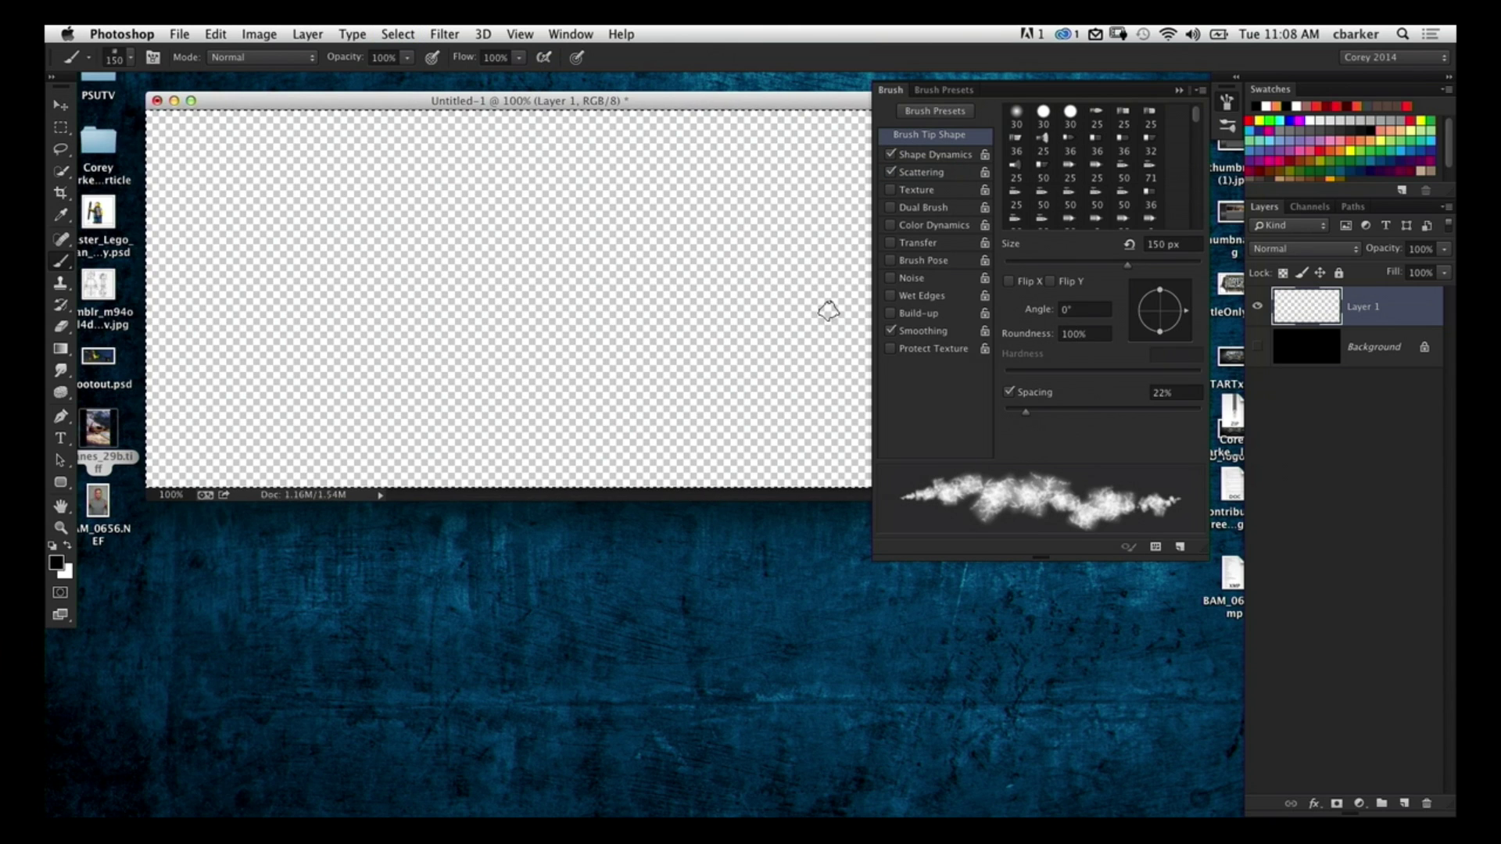
# Step: Reduce the brush size to 90 px and enable Transfer with the opacity jitter controlled by Pen Pressure
pyautogui.press('[')
pyautogui.press('[')
pyautogui.press('[')
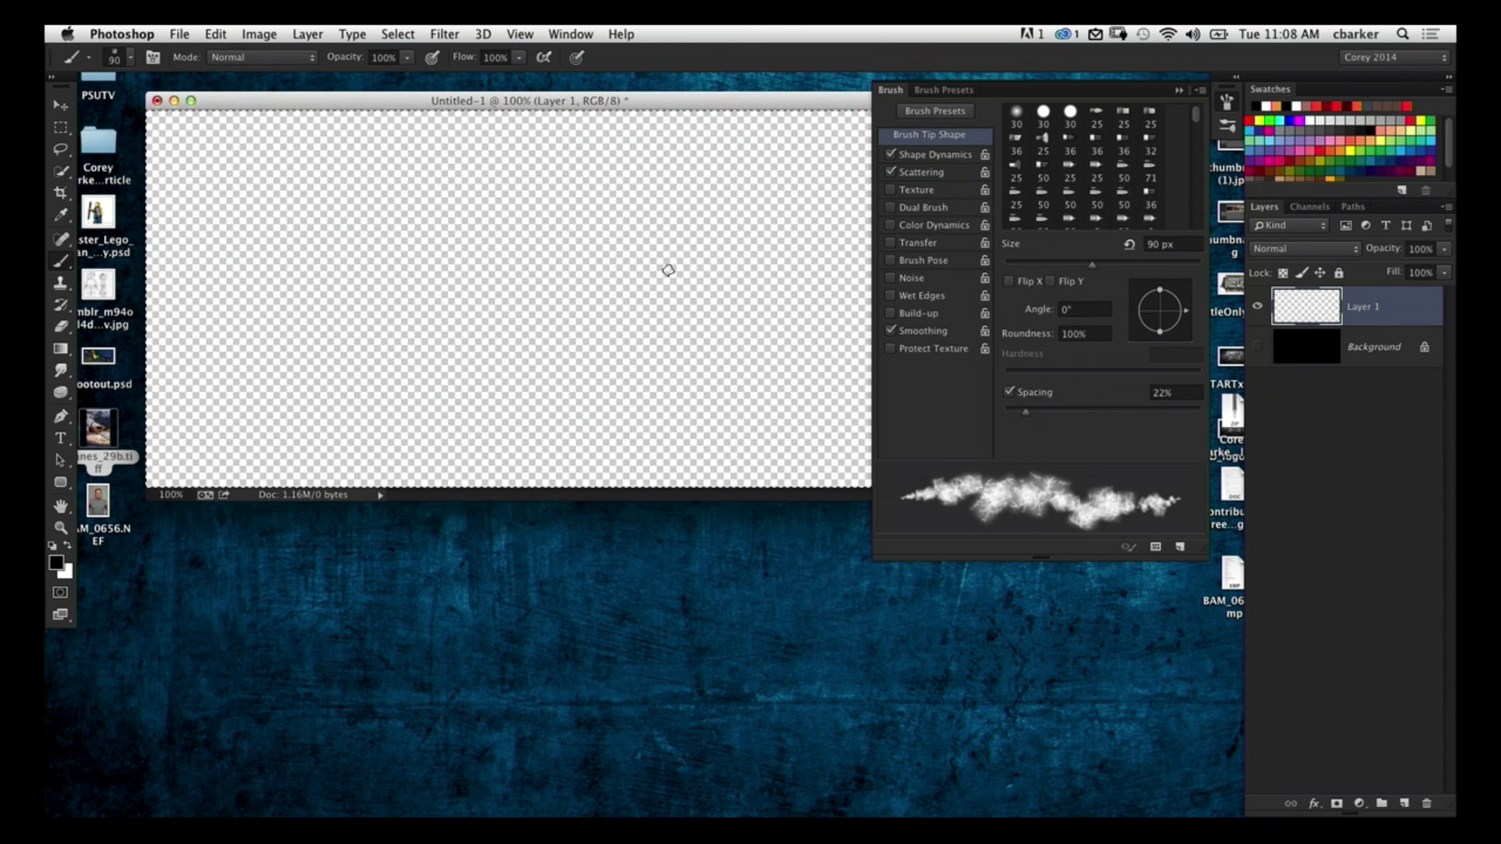
pyautogui.click(913, 245)
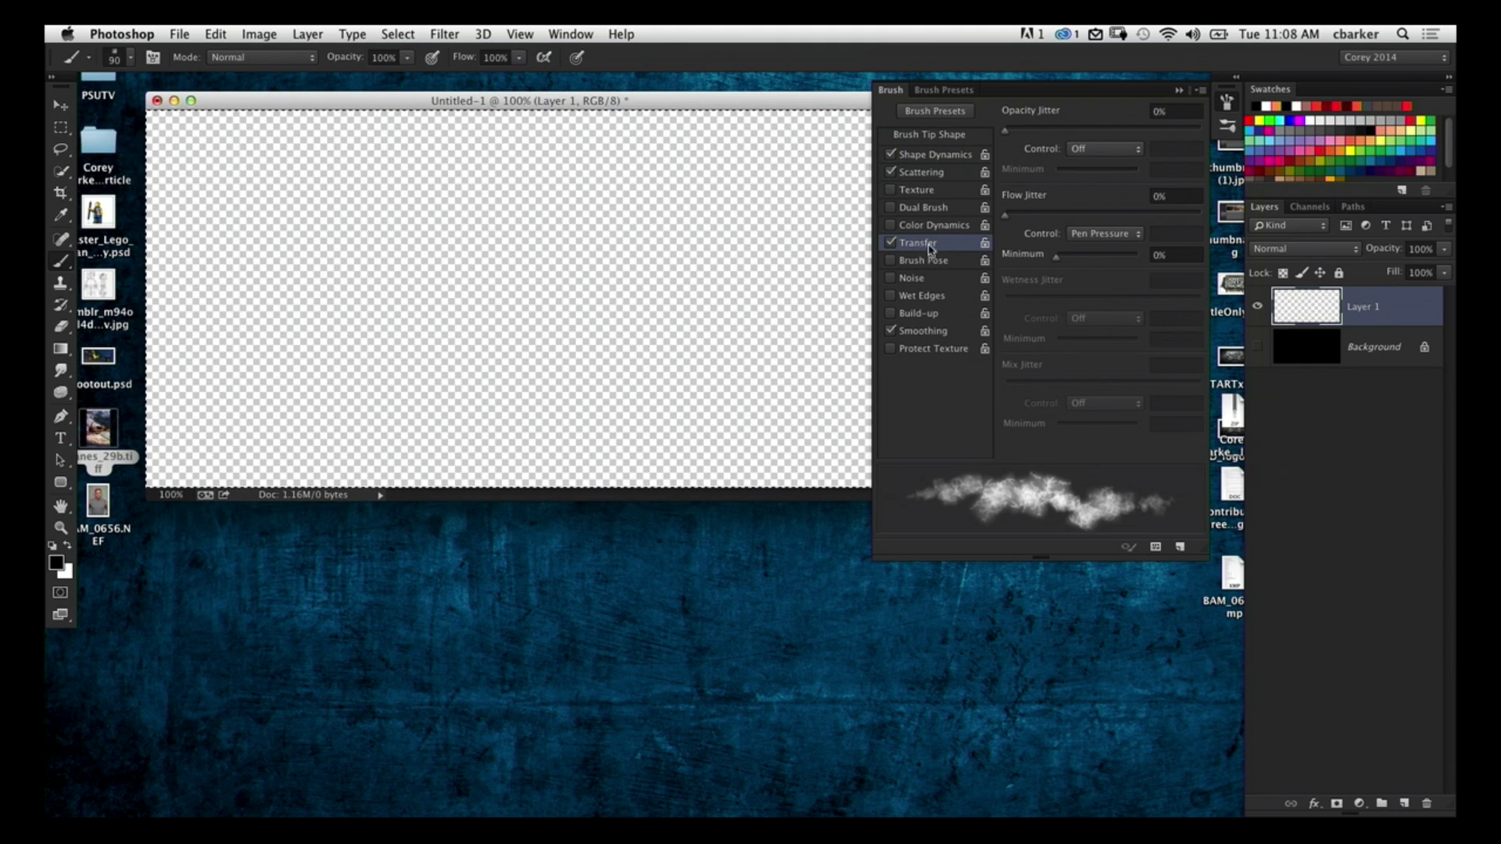
pyautogui.click(1102, 148)
pyautogui.click(1102, 175)
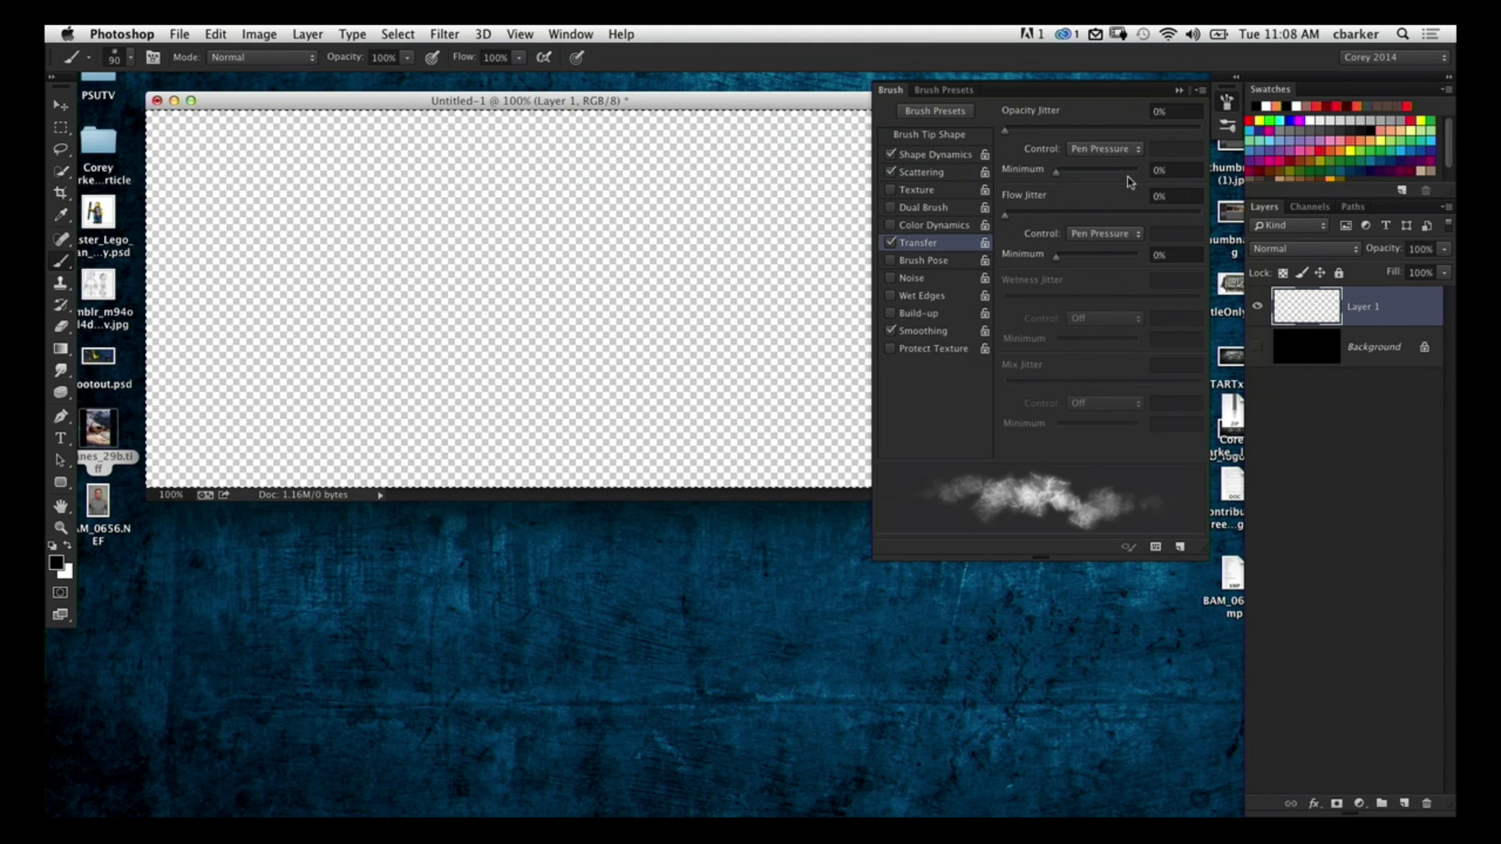
# Step: Test the pressure-sensitive brush with a smoke stroke across Layer 1, clear the layer and remove the selection
pyautogui.moveTo(332, 305)
pyautogui.mouseDown()
pyautogui.moveTo(607, 304)
pyautogui.moveTo(476, 291)
pyautogui.moveTo(785, 295)
pyautogui.mouseUp()
pyautogui.press('super+a')
pyautogui.press('Delete')
pyautogui.press('super+d')
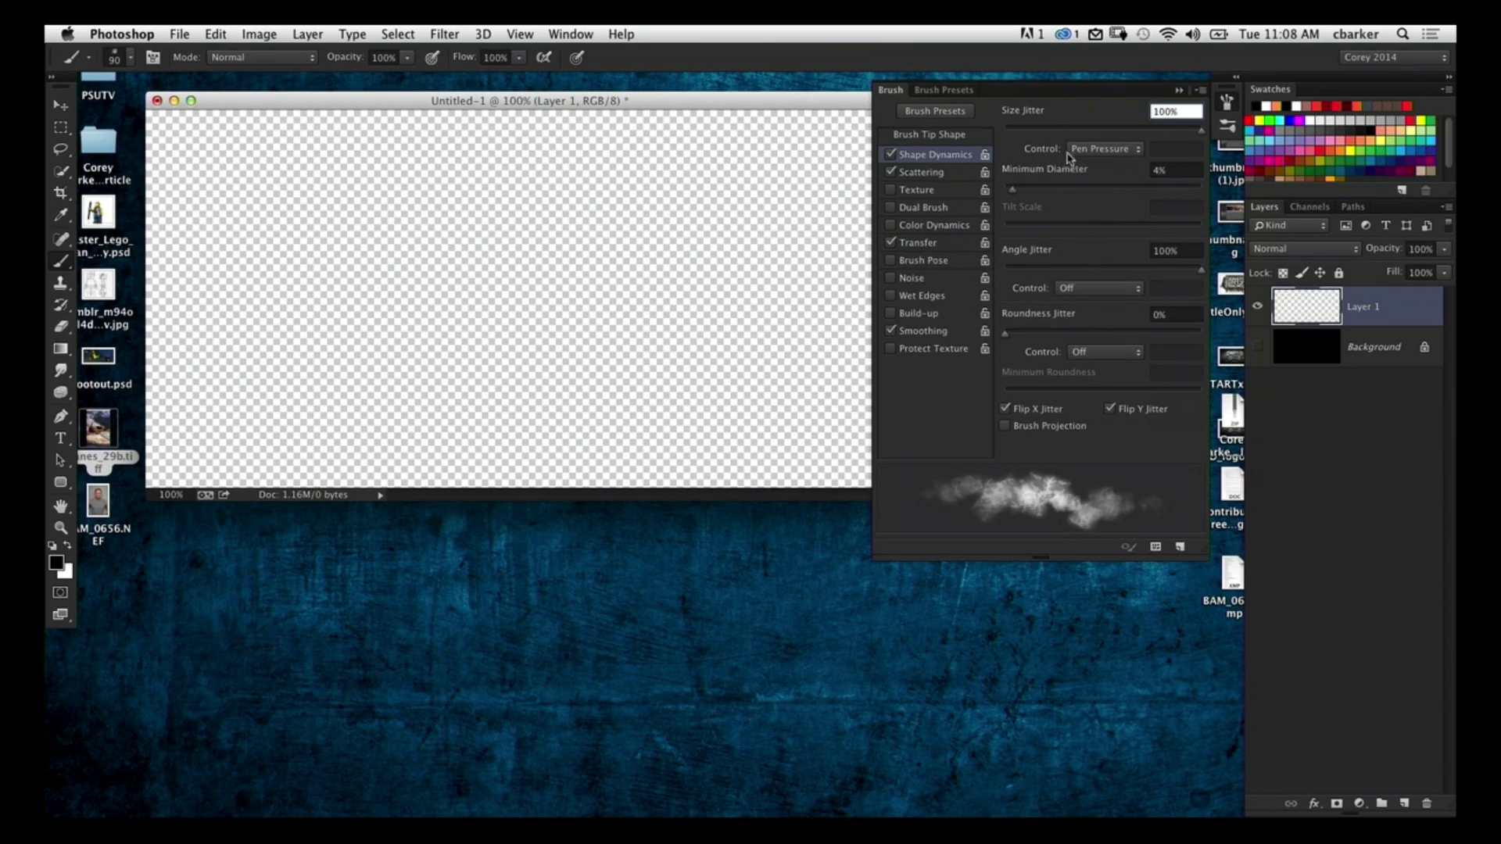
# Step: Review the brush's Transfer settings for opacity and flow jitter
pyautogui.click(971, 244)
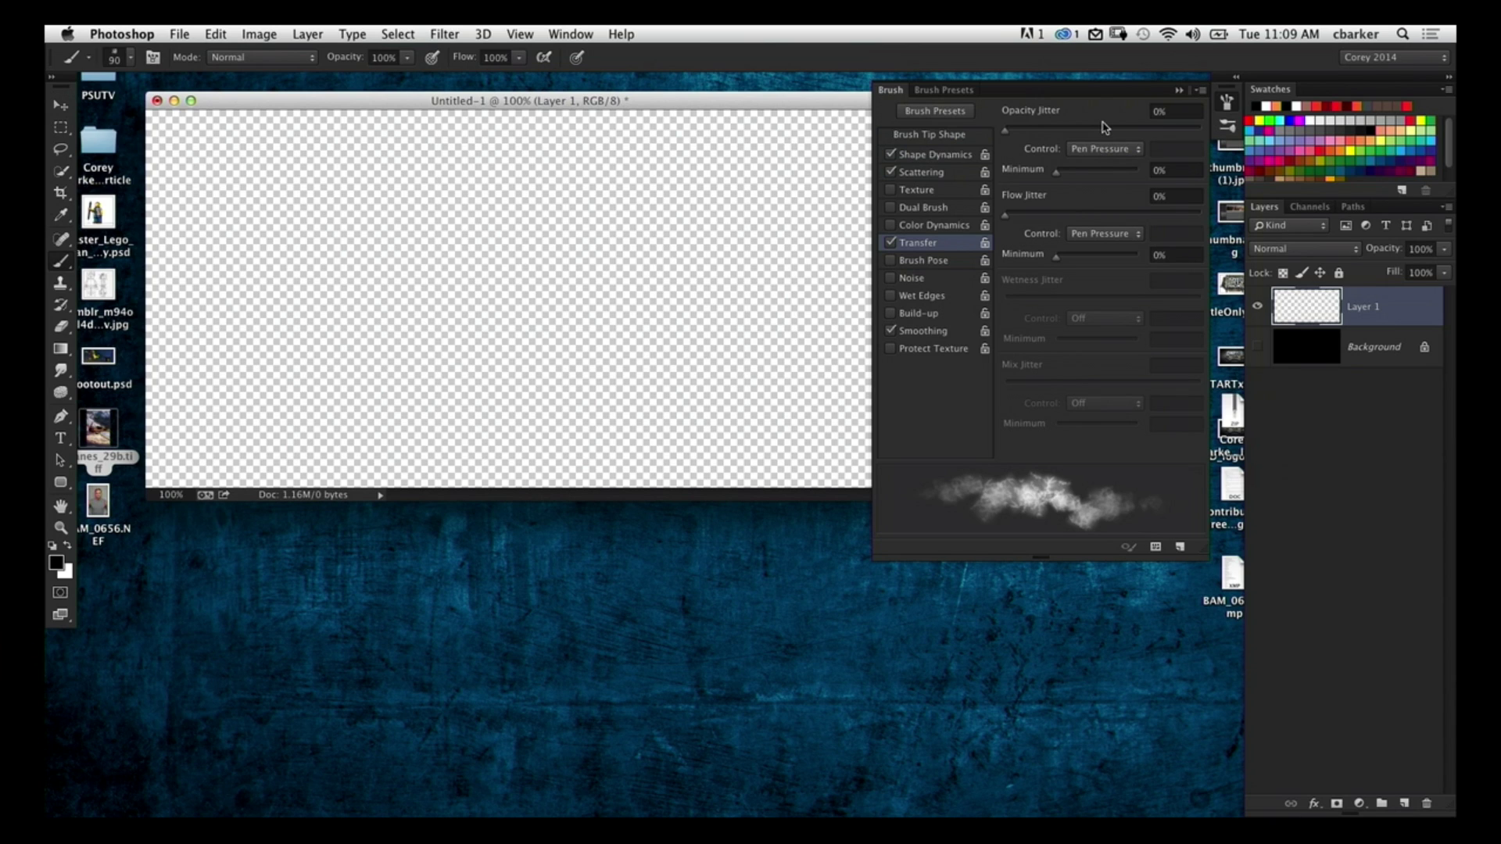
# Step: Switch the foreground colour to white, try a smoke stroke across Layer 1 and clear it
pyautogui.click(891, 92)
pyautogui.press('x')
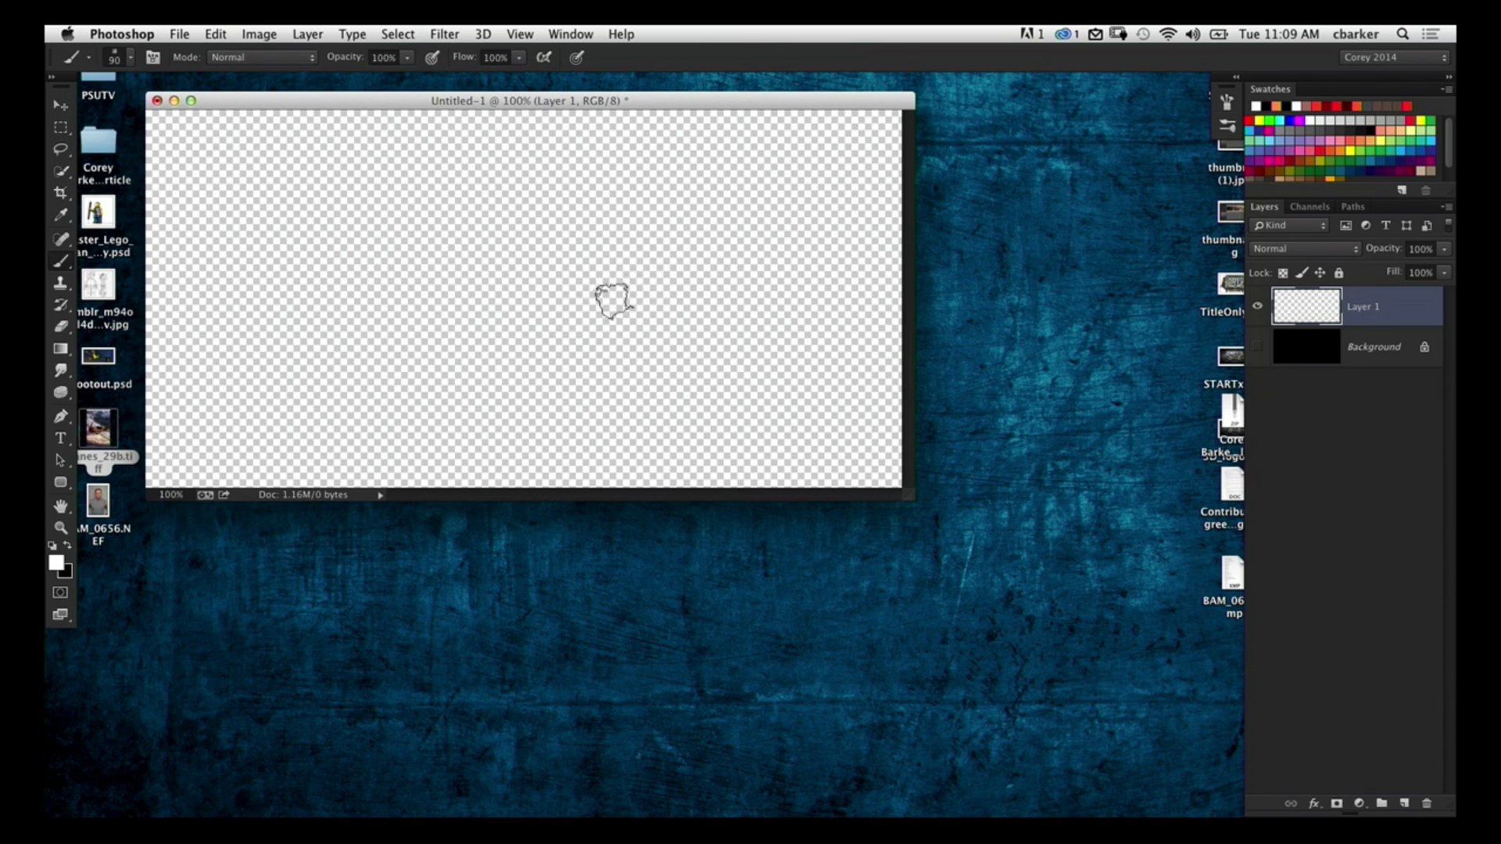
pyautogui.moveTo(293, 297)
pyautogui.mouseDown()
pyautogui.moveTo(229, 307)
pyautogui.moveTo(466, 289)
pyautogui.moveTo(508, 298)
pyautogui.moveTo(416, 300)
pyautogui.moveTo(714, 308)
pyautogui.mouseUp()
pyautogui.hotkey('ctrl', 'z')
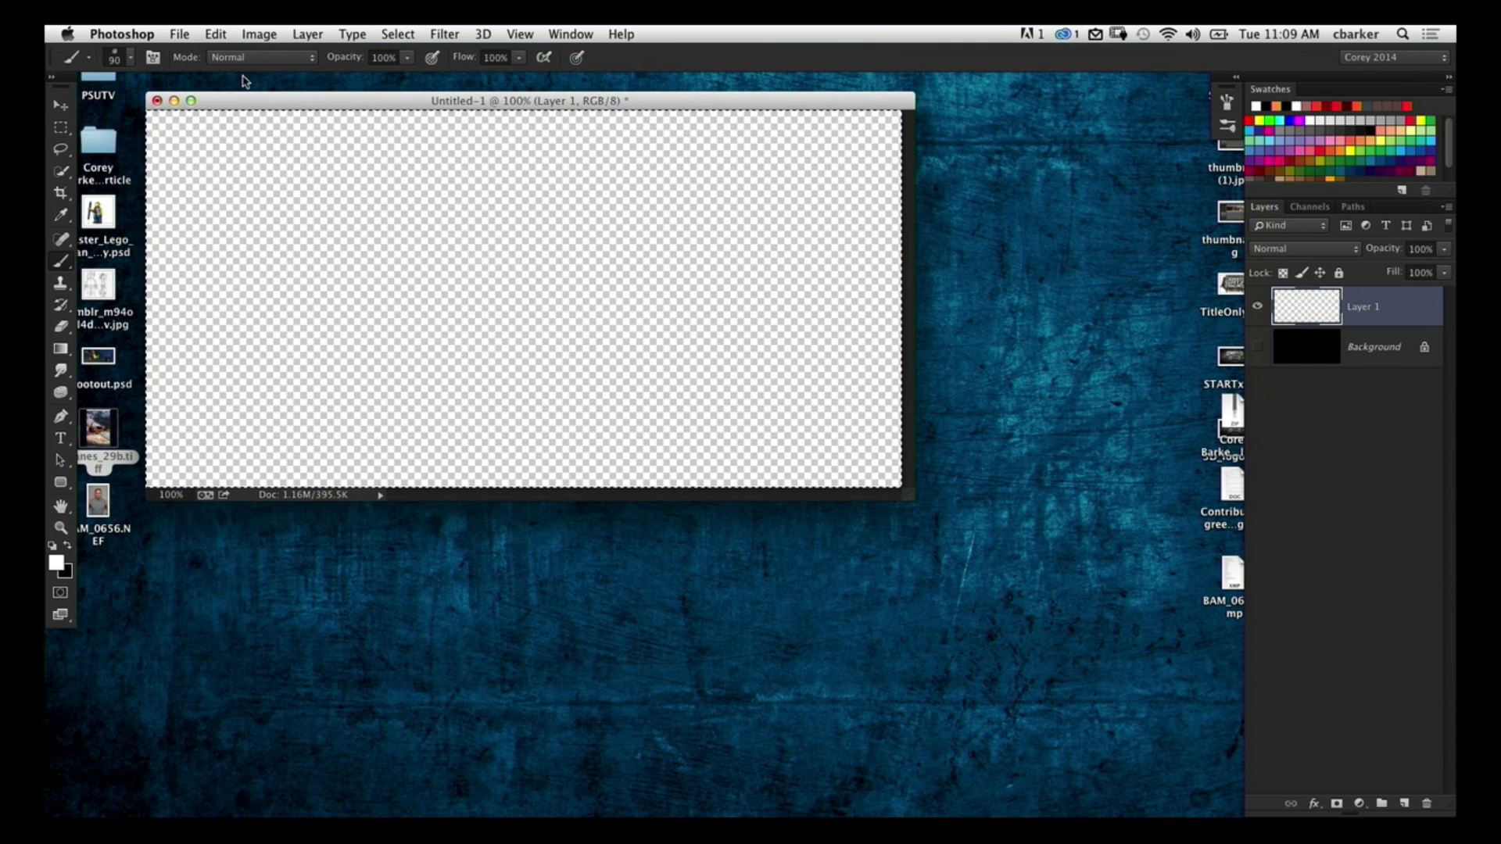
pyautogui.click(153, 57)
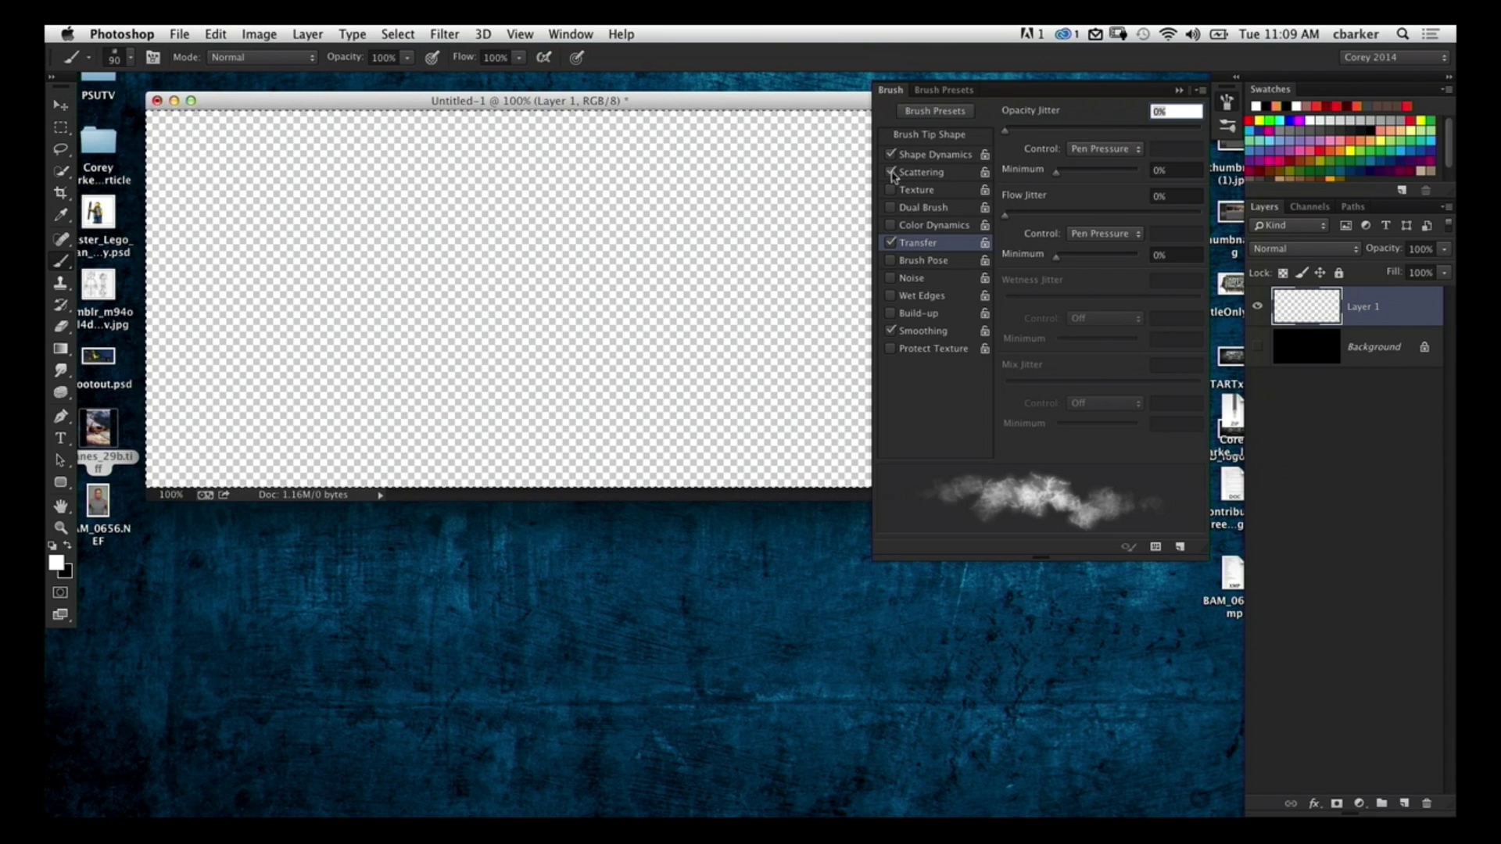
pyautogui.click(890, 91)
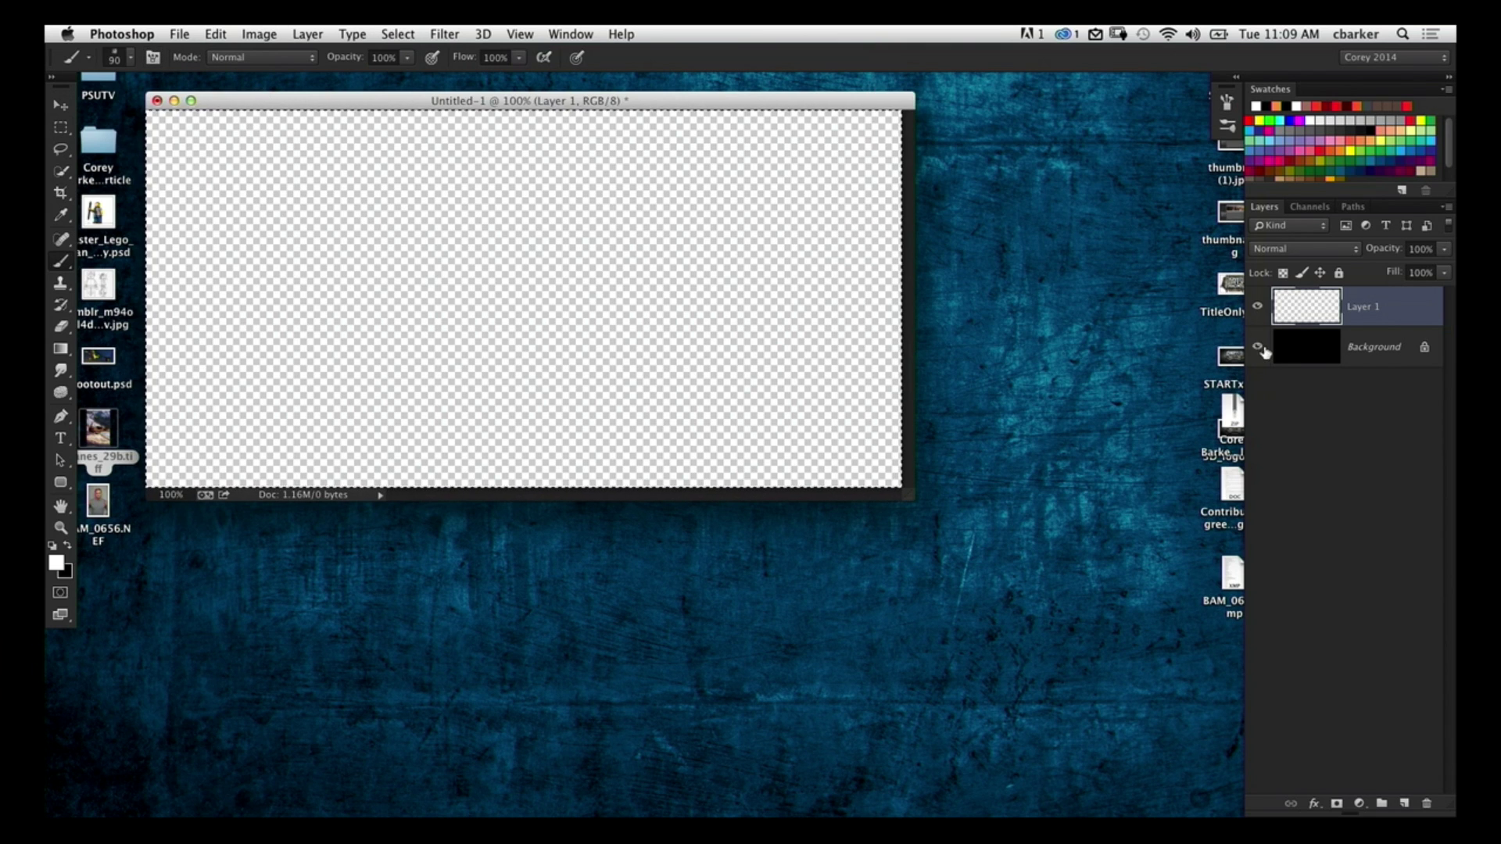
# Step: Show the black Background layer and paint two overlapping white smoke strokes across the middle of Layer 1 with an 80 px brush
pyautogui.click(1257, 346)
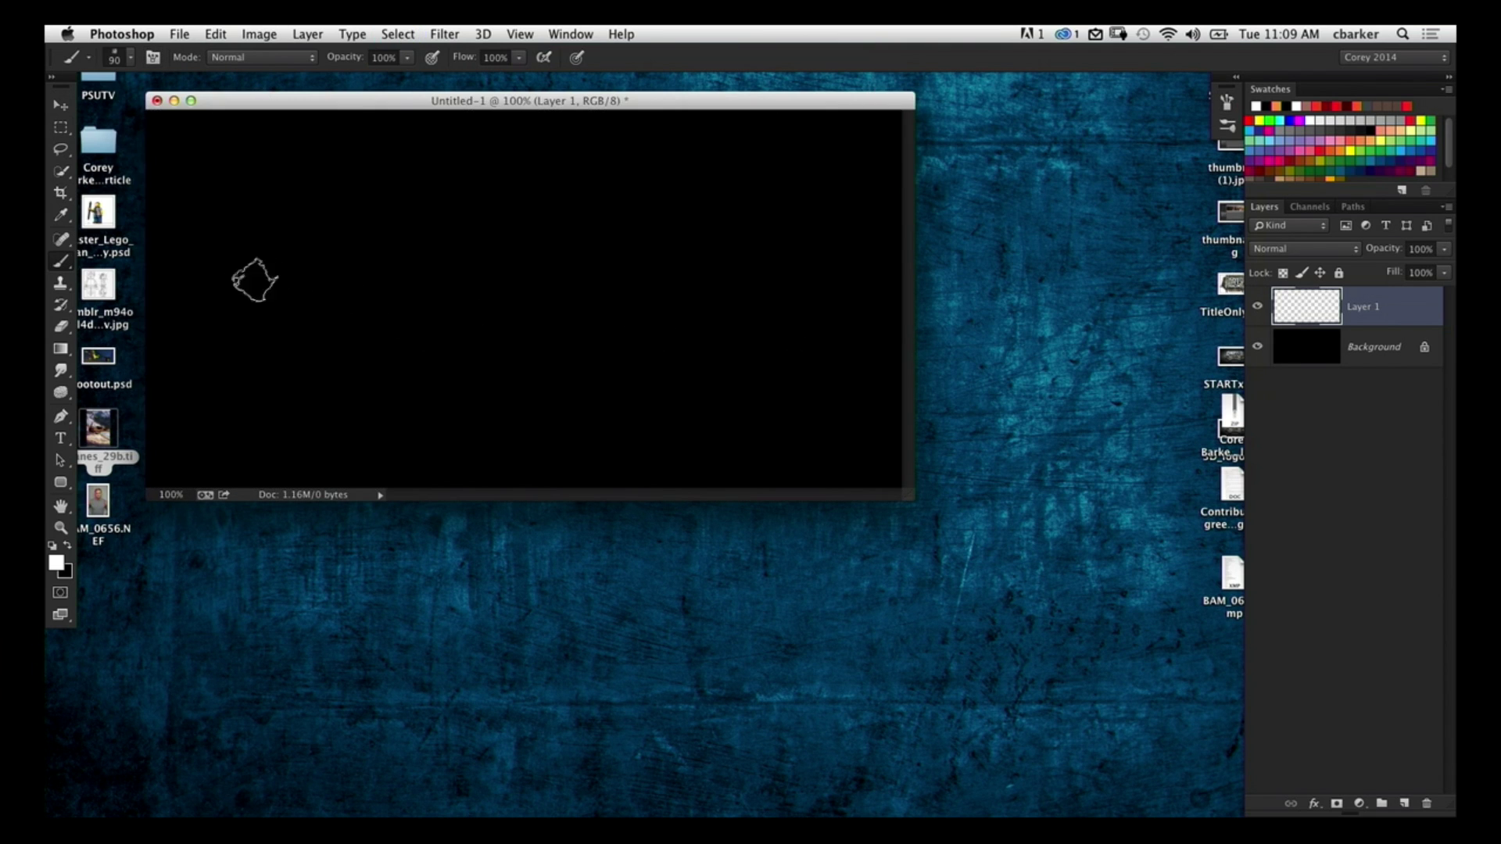
pyautogui.press('[')
pyautogui.moveTo(249, 293); pyautogui.dragTo(670, 301)
pyautogui.moveTo(269, 301); pyautogui.dragTo(695, 296)
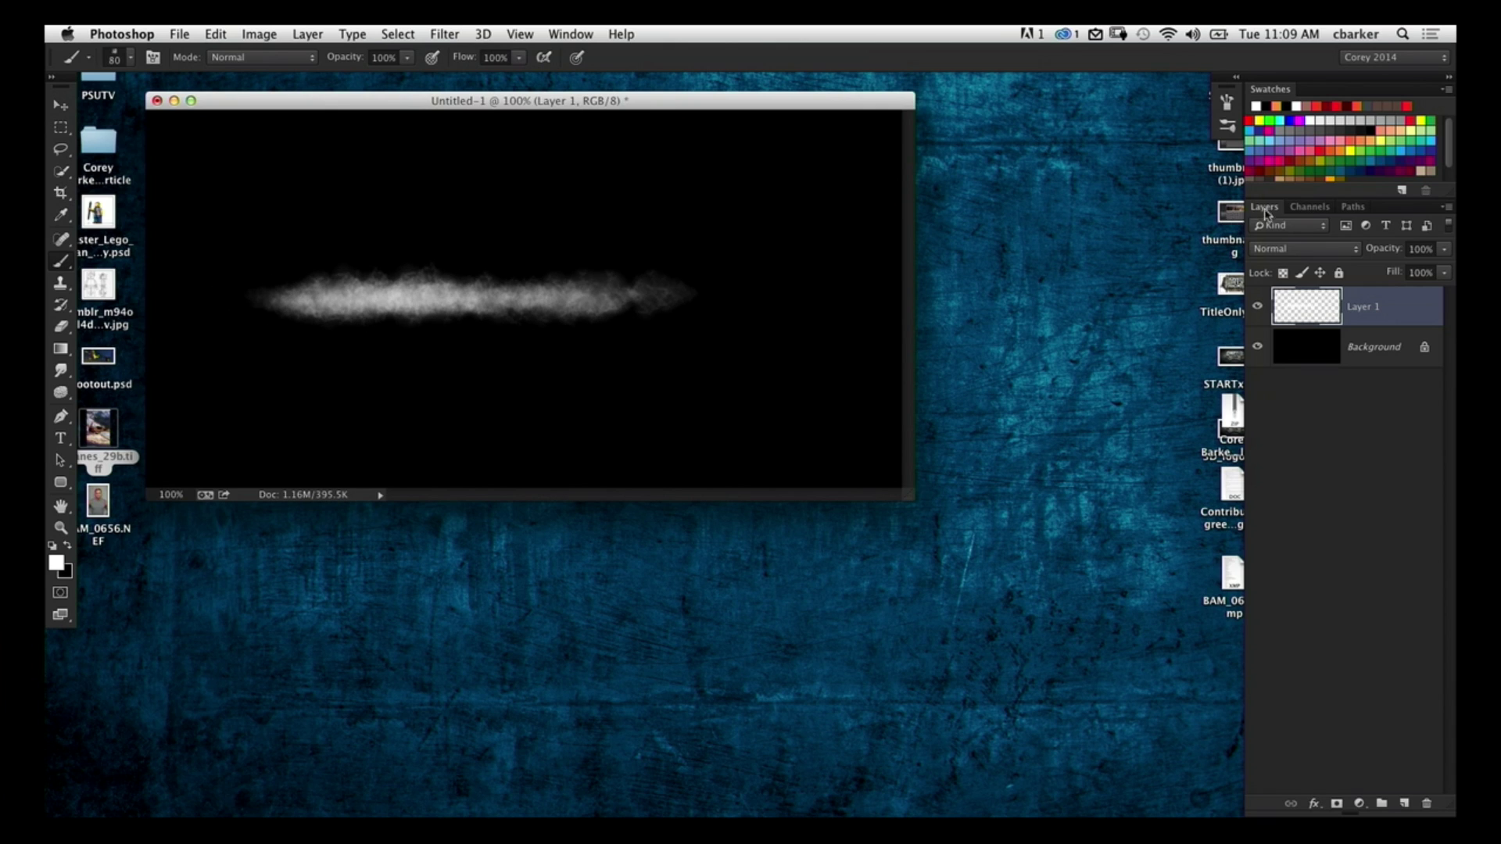
# Step: Add an Outer Glow layer style to Layer 1 with the glow colour set to pure red (ff0000)
pyautogui.doubleClick(1389, 301)
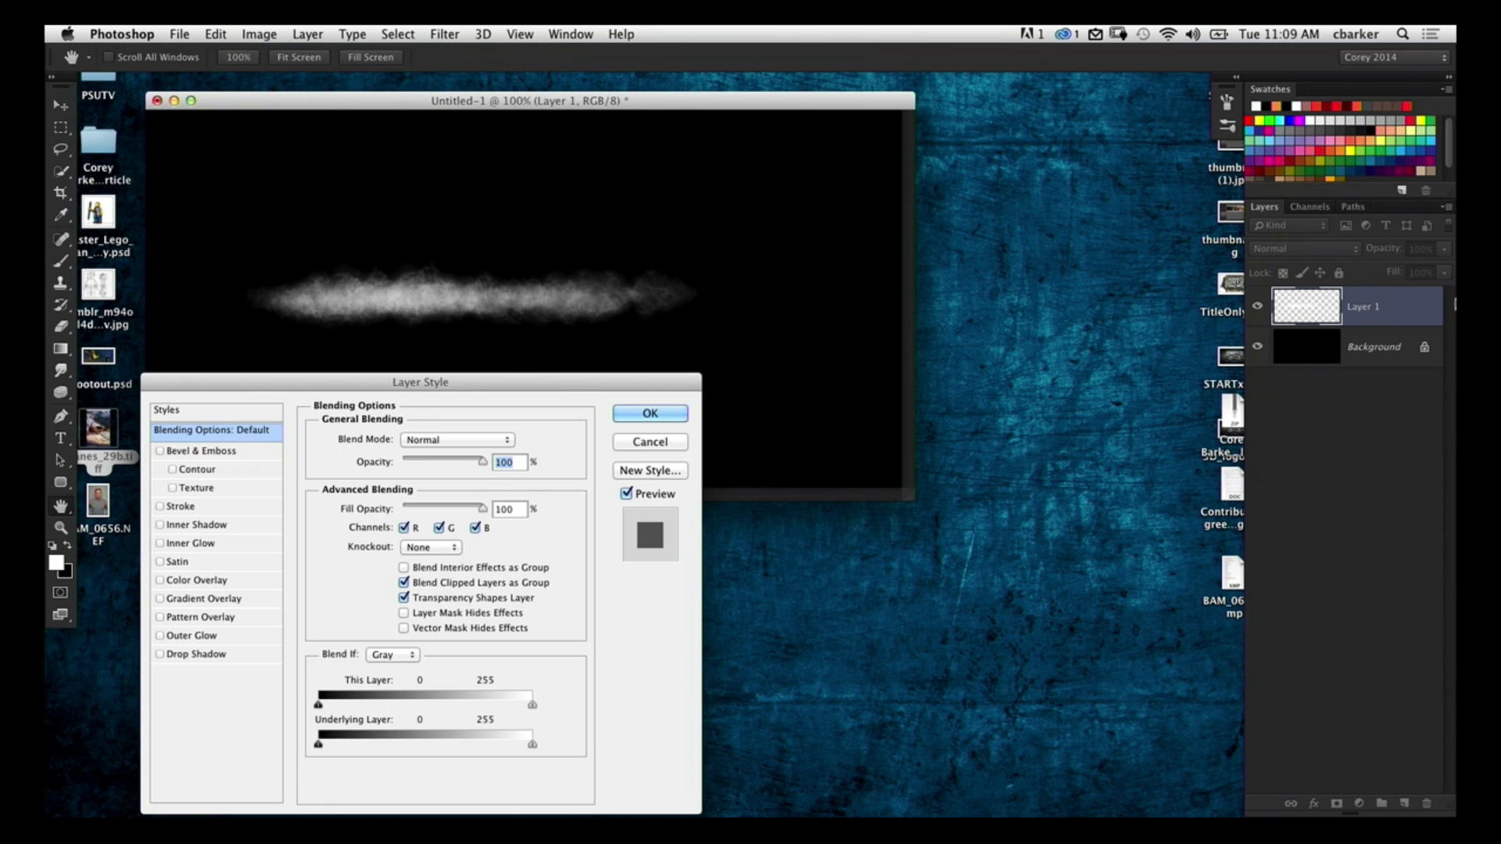
pyautogui.moveTo(598, 383); pyautogui.dragTo(1132, 166)
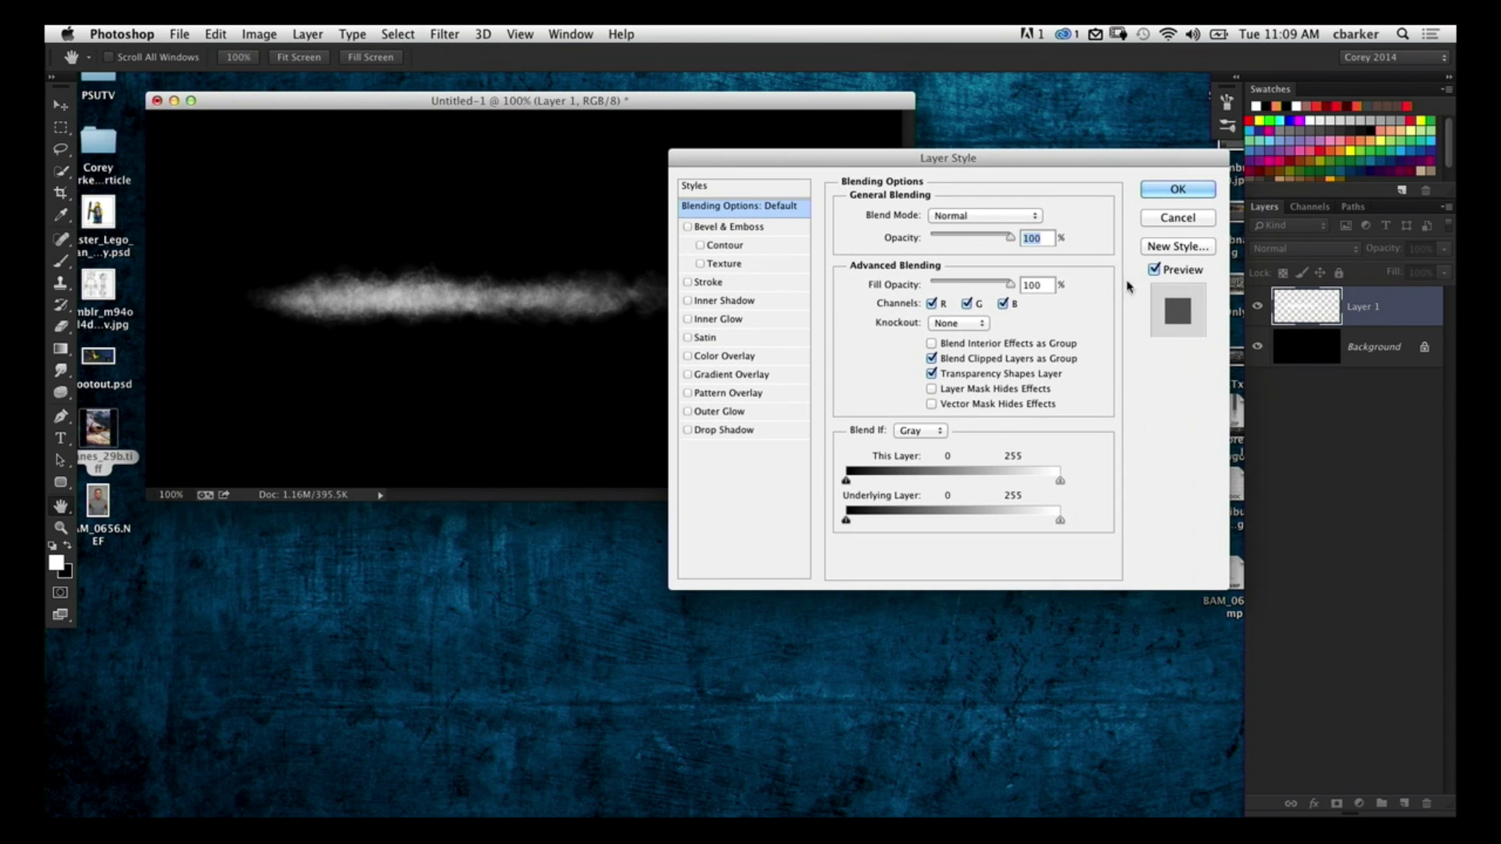
pyautogui.click(719, 411)
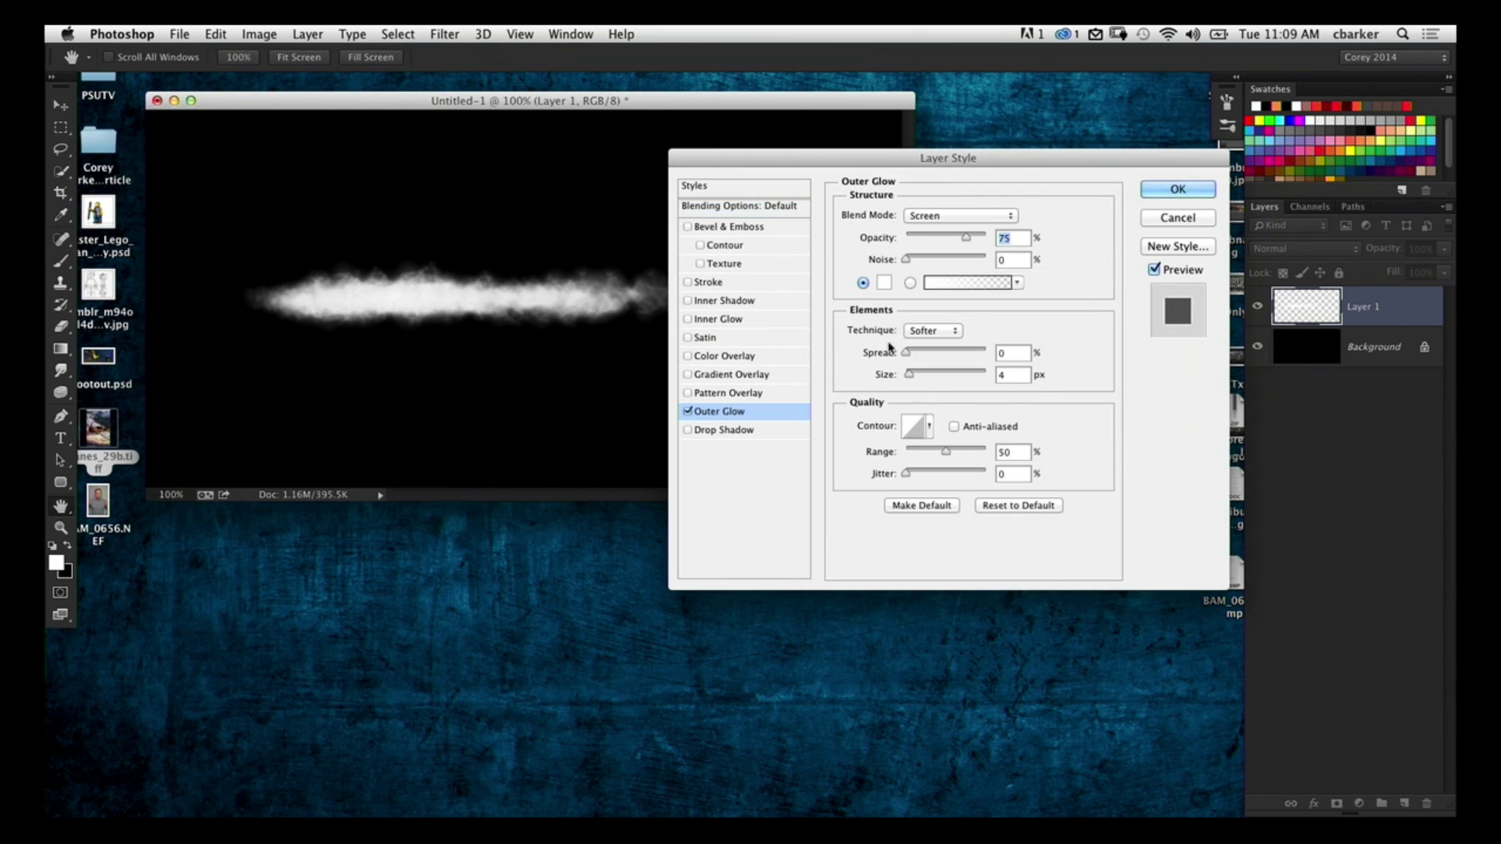
pyautogui.click(884, 282)
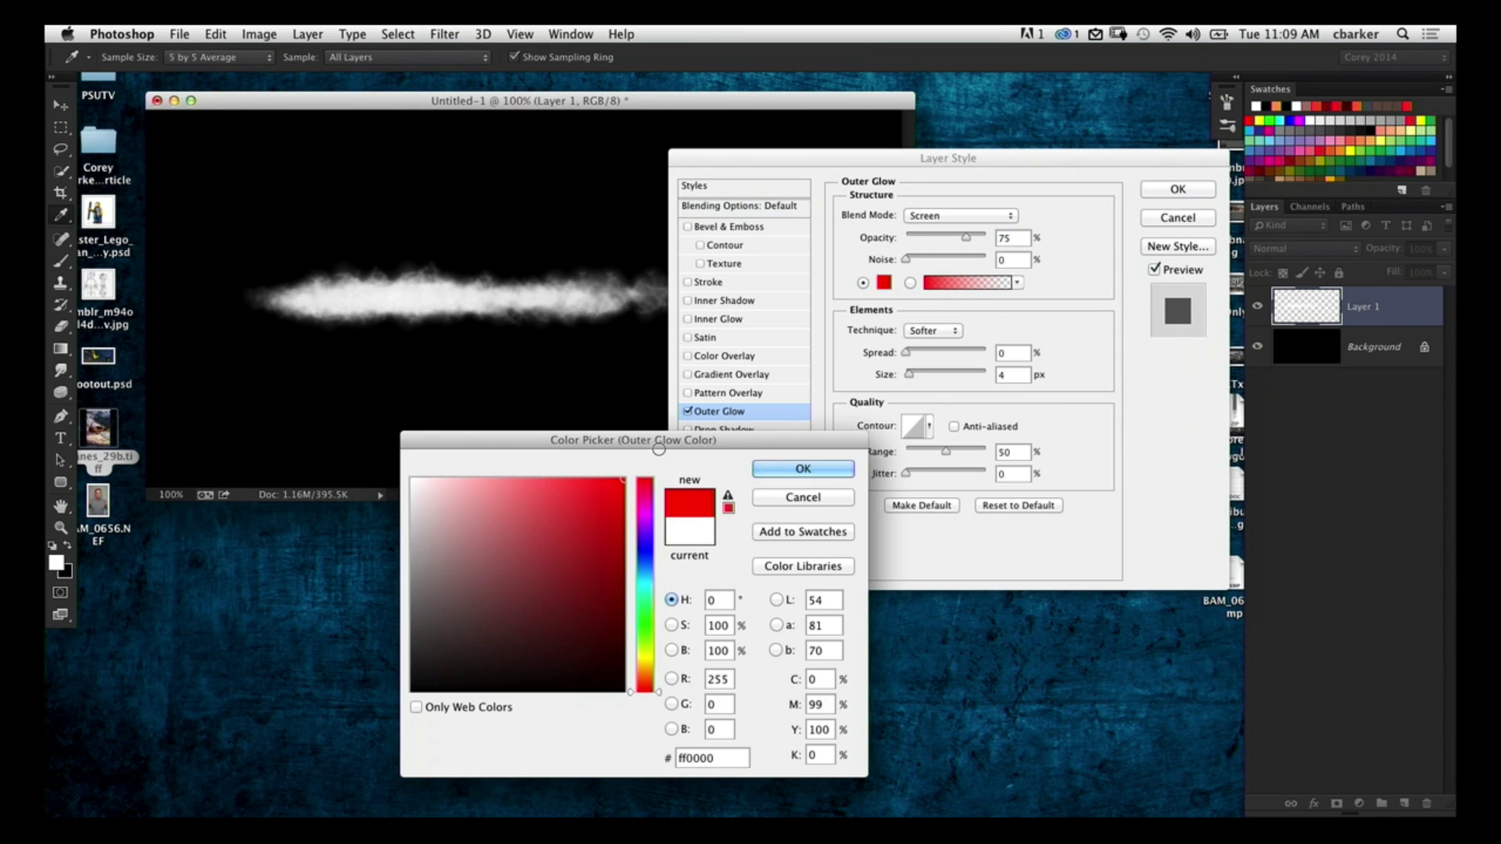
pyautogui.click(1249, 121)
pyautogui.press('Return')
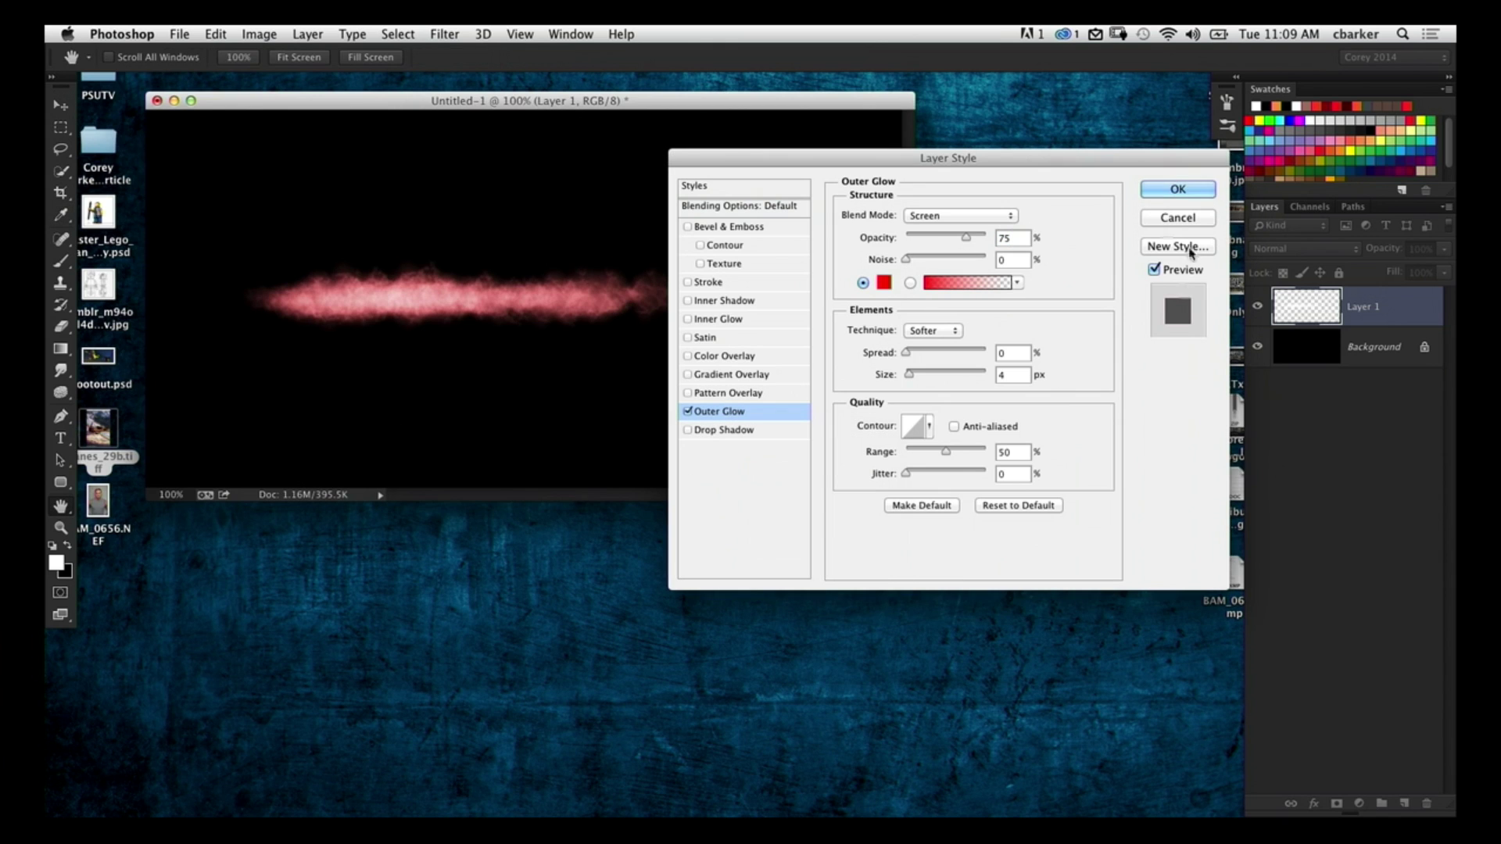
# Step: Add an Inner Glow to Layer 1 and set its colour to a bright, fully saturated orange
pyautogui.click(735, 320)
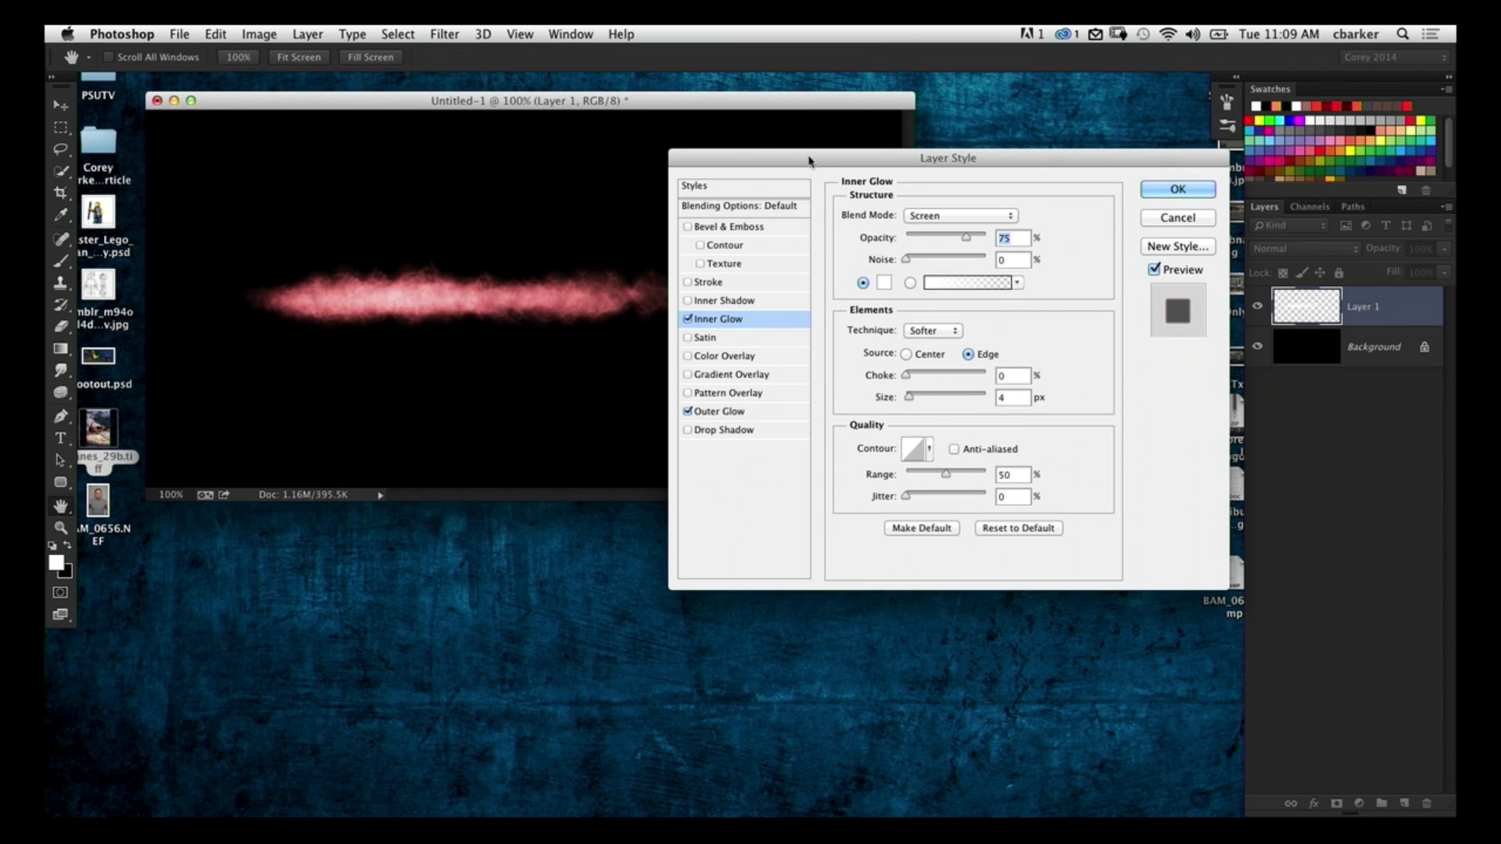
pyautogui.moveTo(811, 160); pyautogui.dragTo(972, 185)
pyautogui.click(1046, 308)
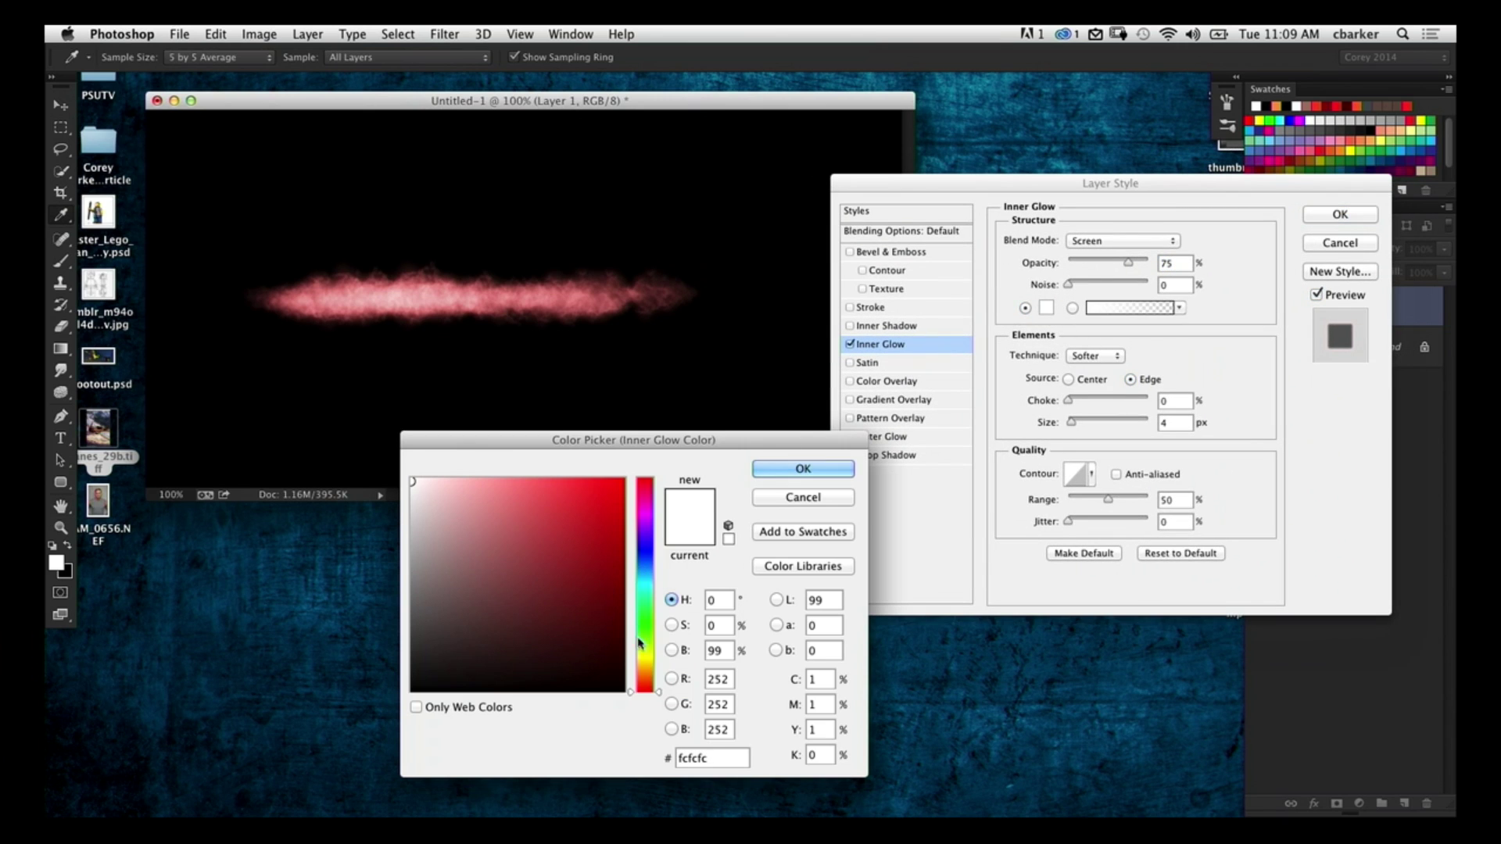
pyautogui.click(644, 670)
pyautogui.click(623, 480)
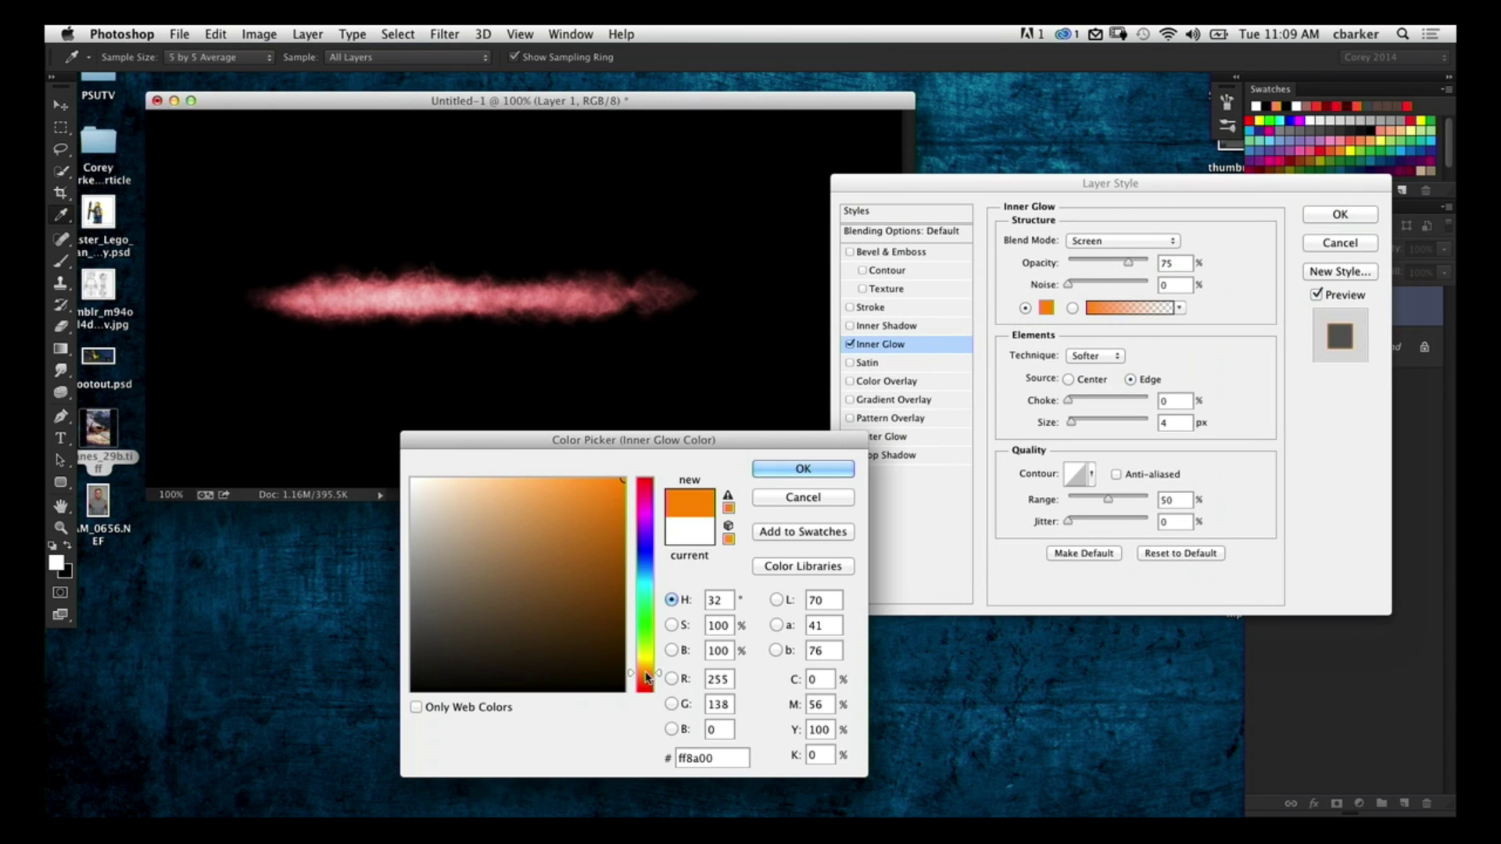
pyautogui.click(644, 669)
pyautogui.click(829, 467)
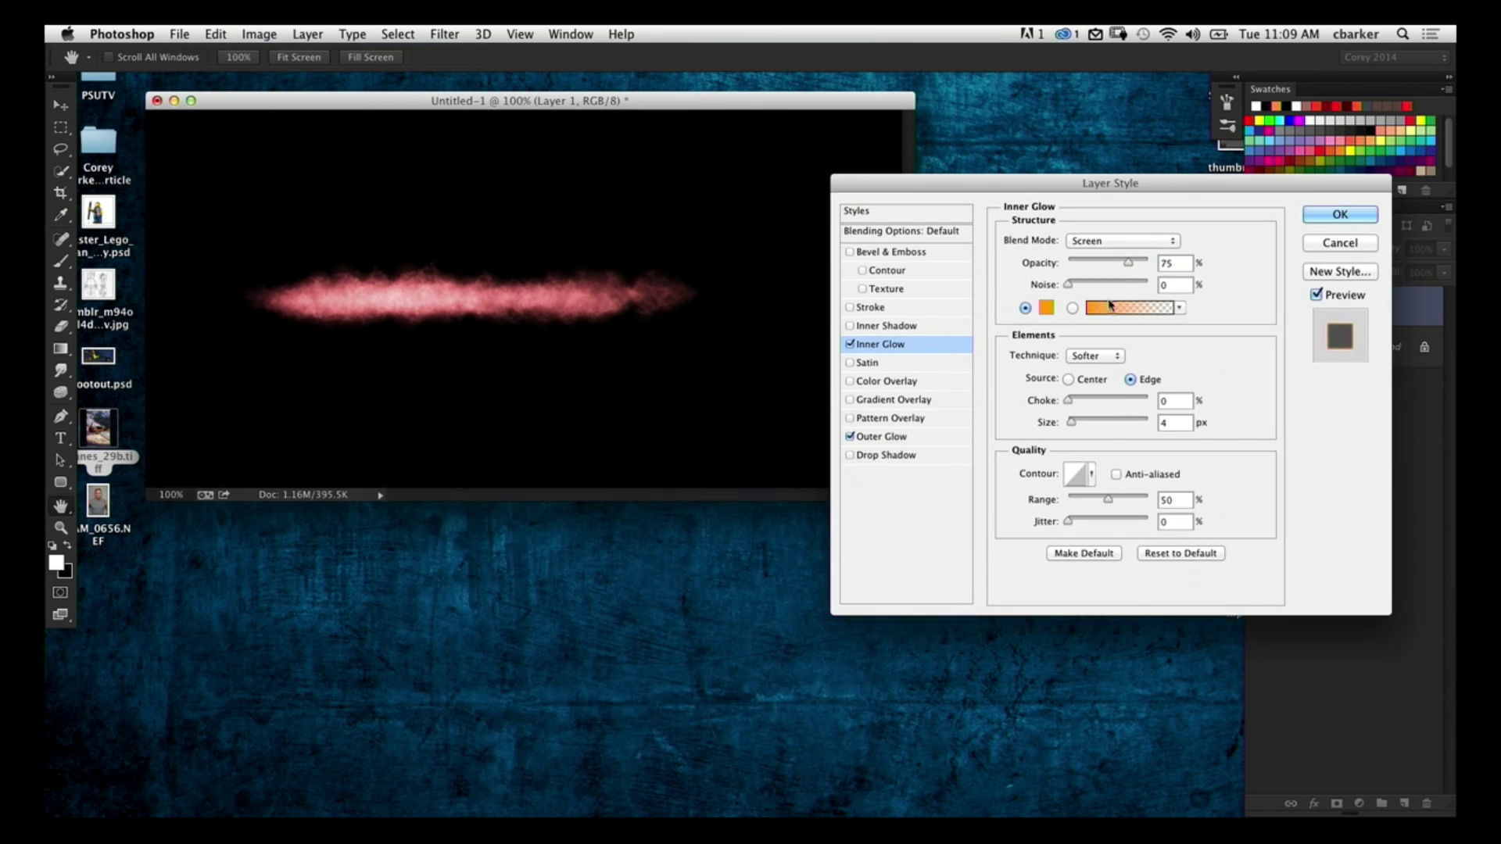
# Step: Set the blend mode of both the Inner Glow and the Outer Glow to Hard Light and apply the layer style
pyautogui.click(1118, 240)
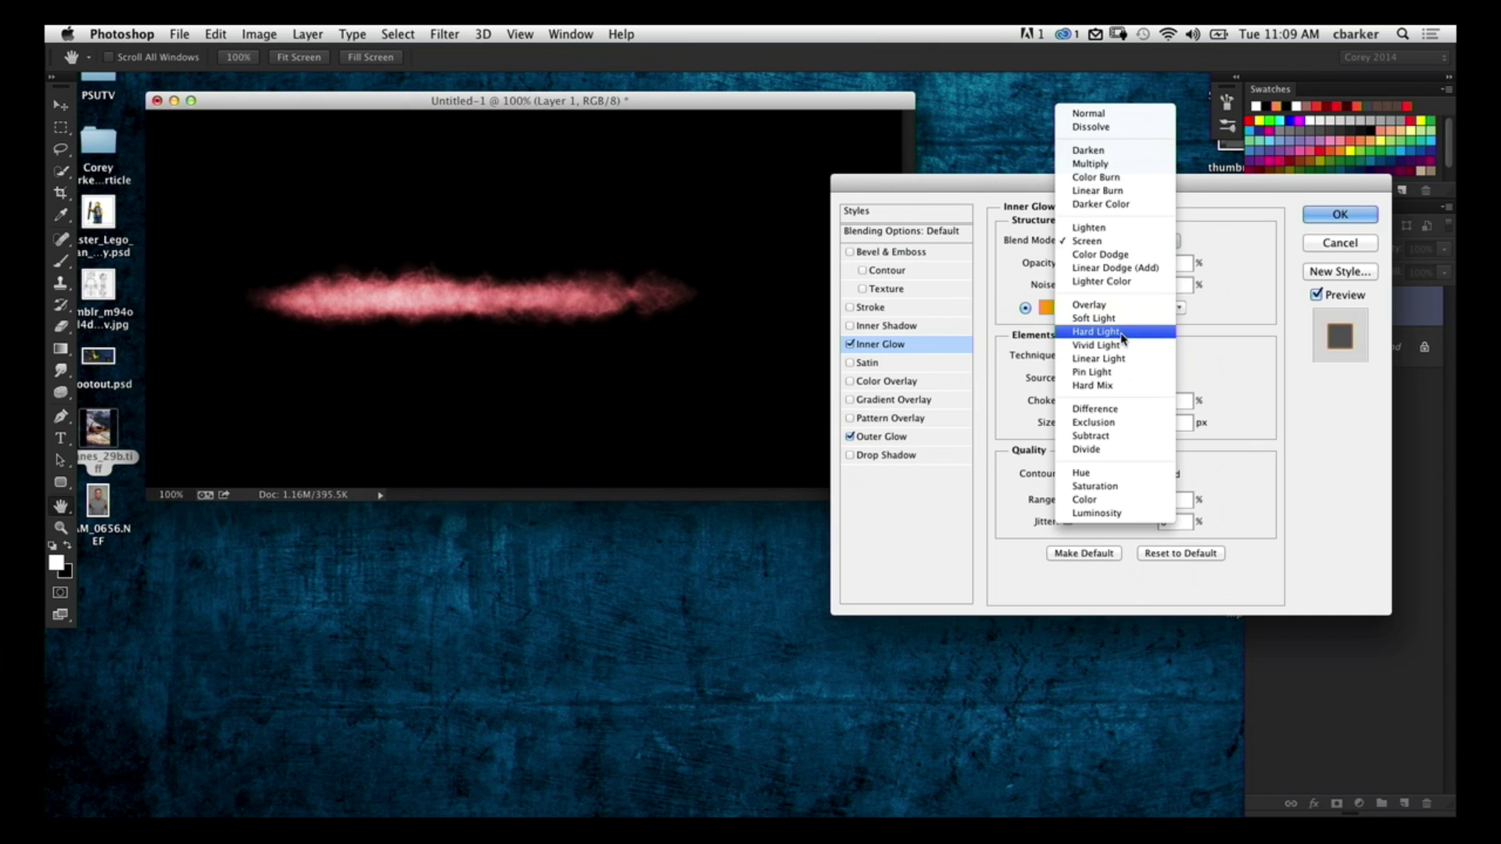
pyautogui.click(1147, 332)
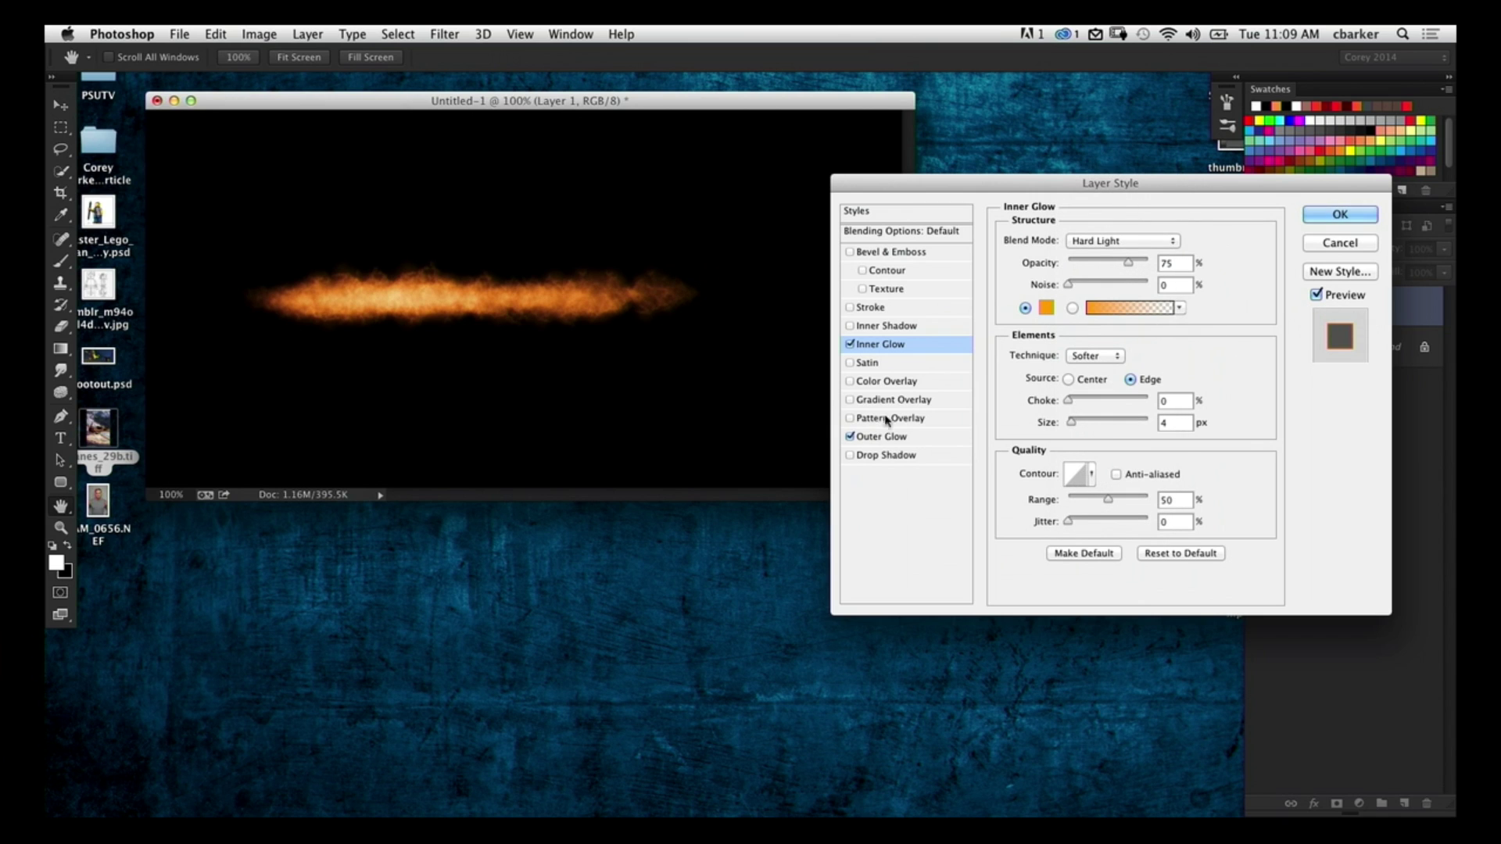
pyautogui.click(895, 438)
pyautogui.click(1118, 241)
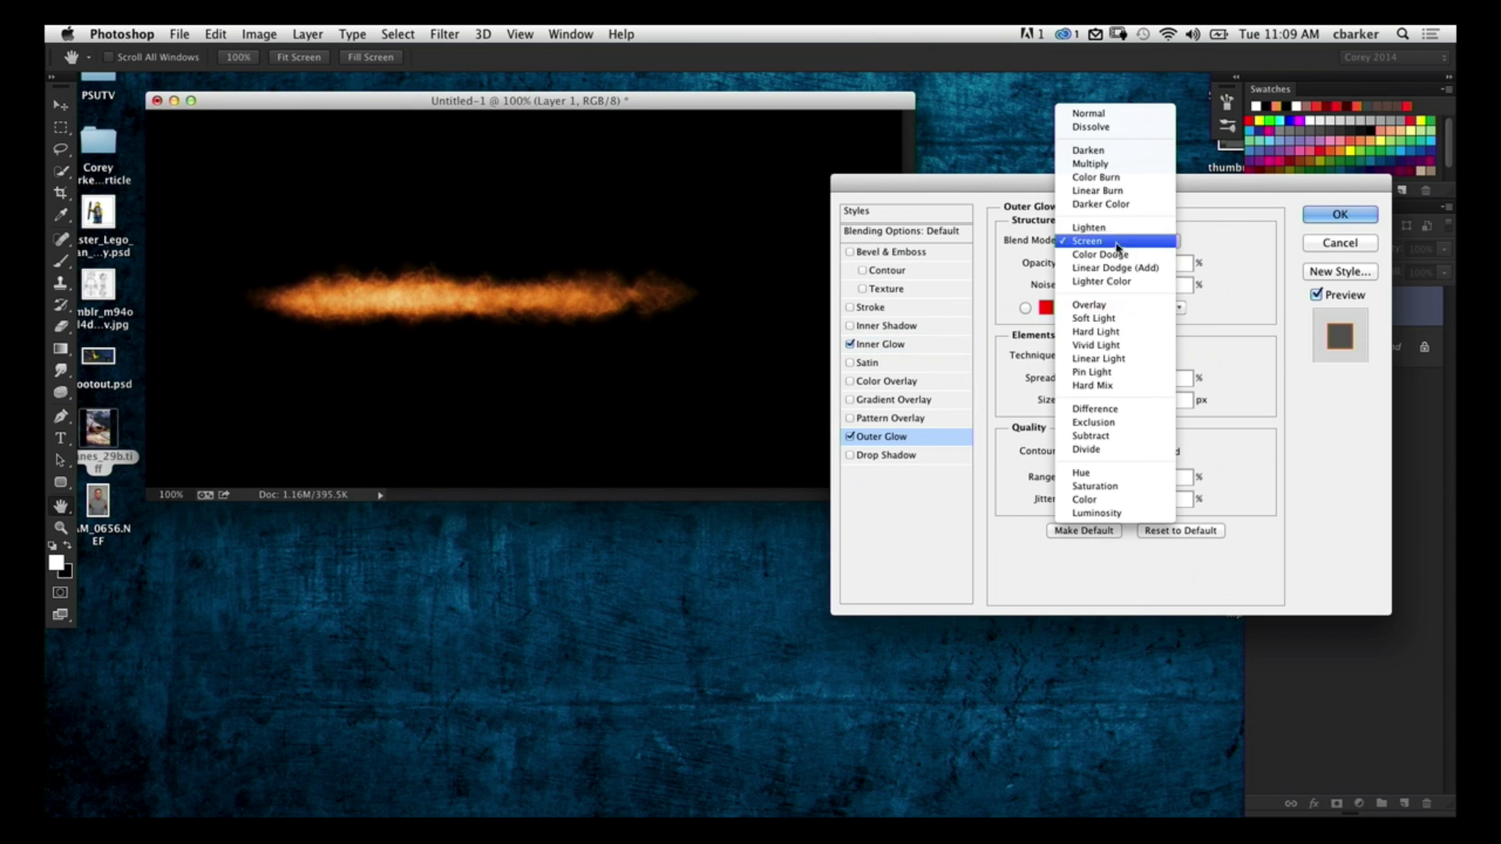
pyautogui.click(1120, 332)
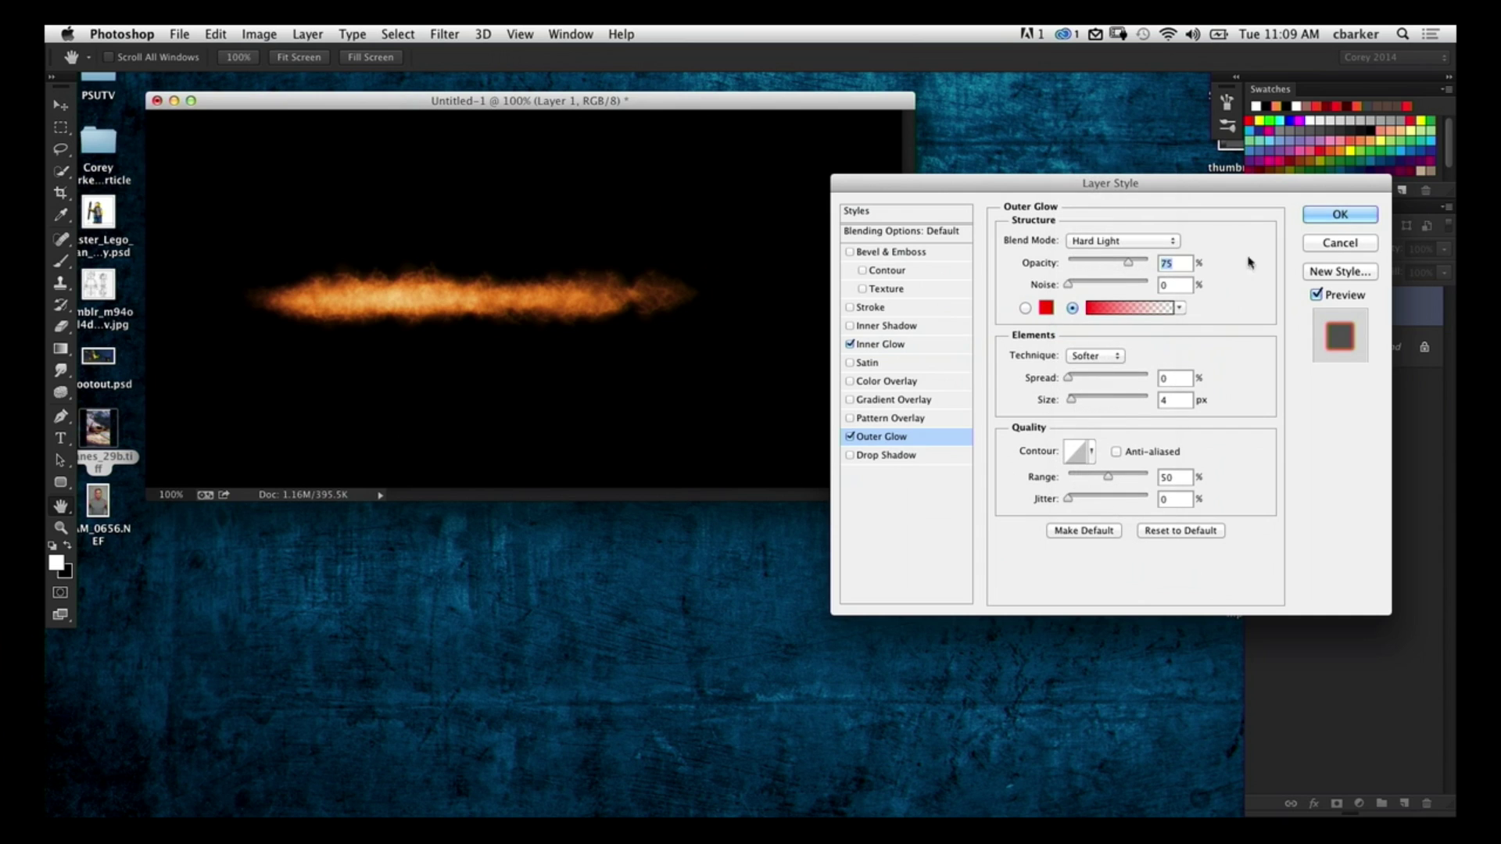
pyautogui.click(1352, 217)
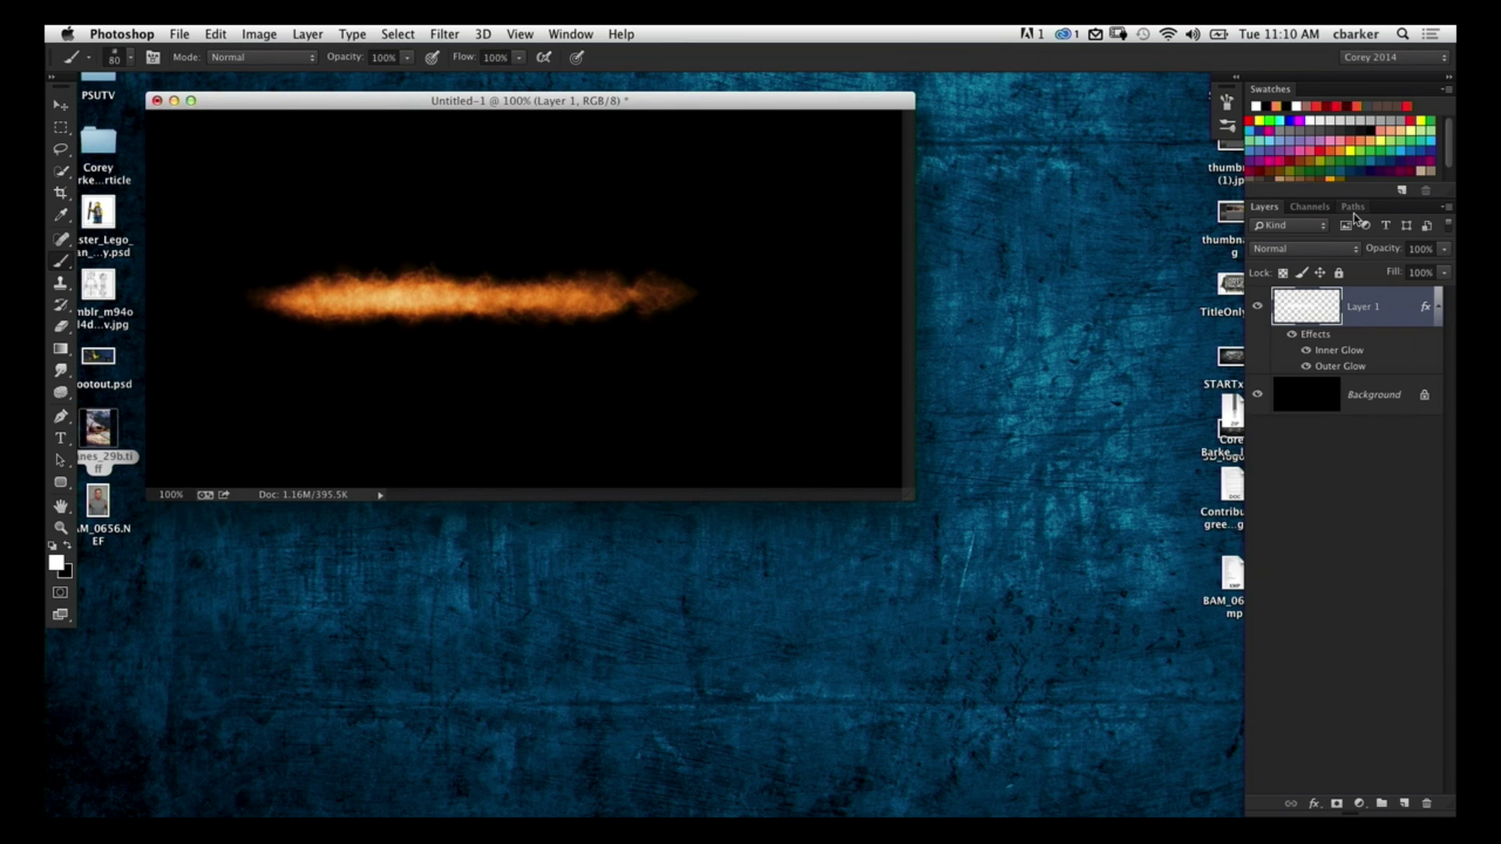
# Step: Build up the flame's bright core with more white strokes on Layer 1, extend a thin tail, and undo the last pass
pyautogui.moveTo(349, 294)
pyautogui.mouseDown()
pyautogui.moveTo(383, 315)
pyautogui.moveTo(671, 300)
pyautogui.mouseUp()
pyautogui.moveTo(328, 297)
pyautogui.mouseDown()
pyautogui.moveTo(293, 286)
pyautogui.moveTo(305, 292)
pyautogui.mouseUp()
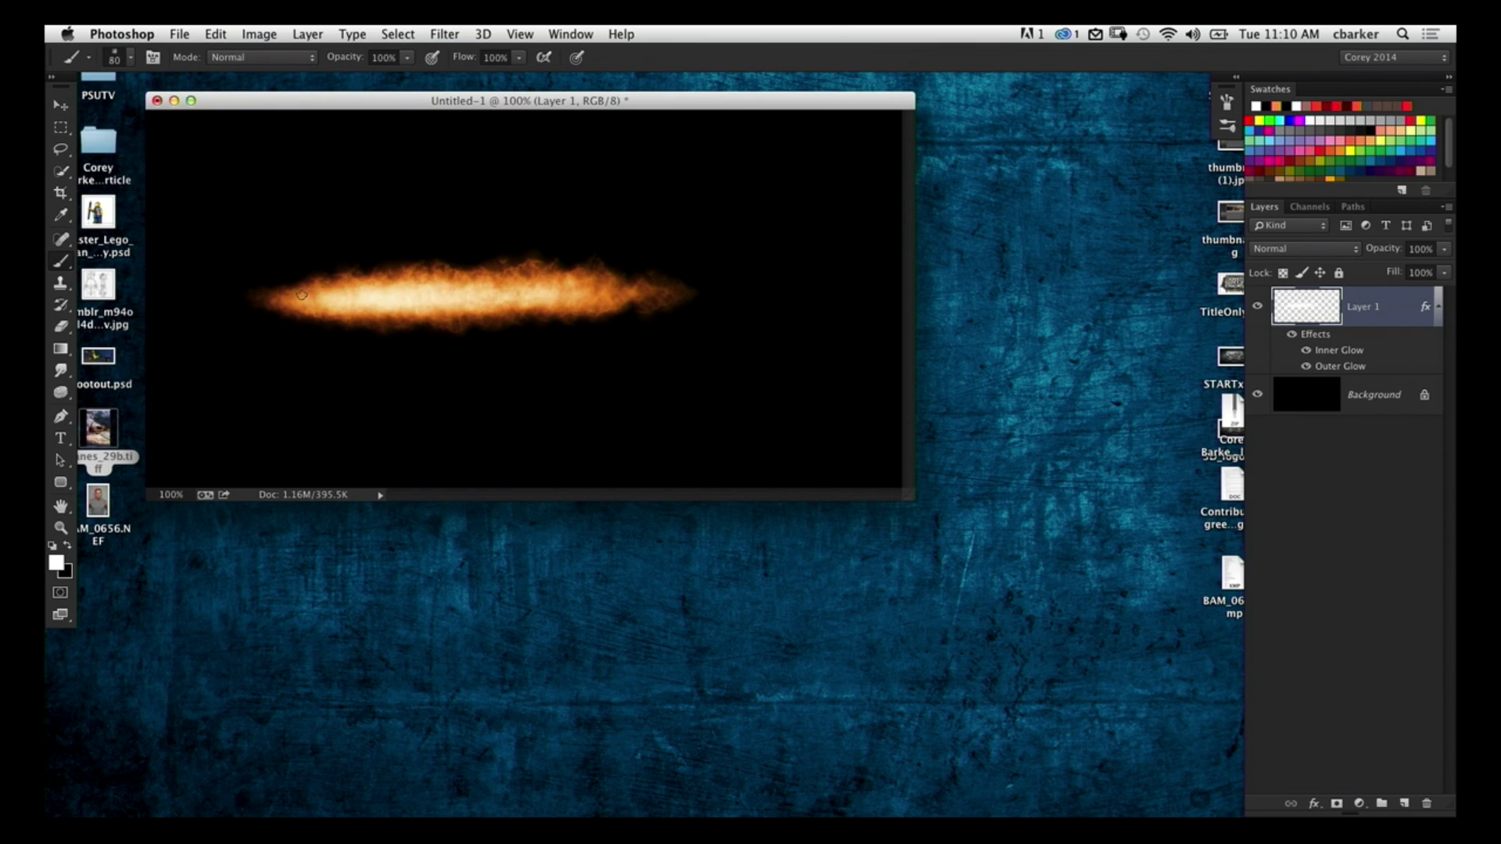
pyautogui.moveTo(516, 296); pyautogui.dragTo(952, 317)
pyautogui.press('super+z')
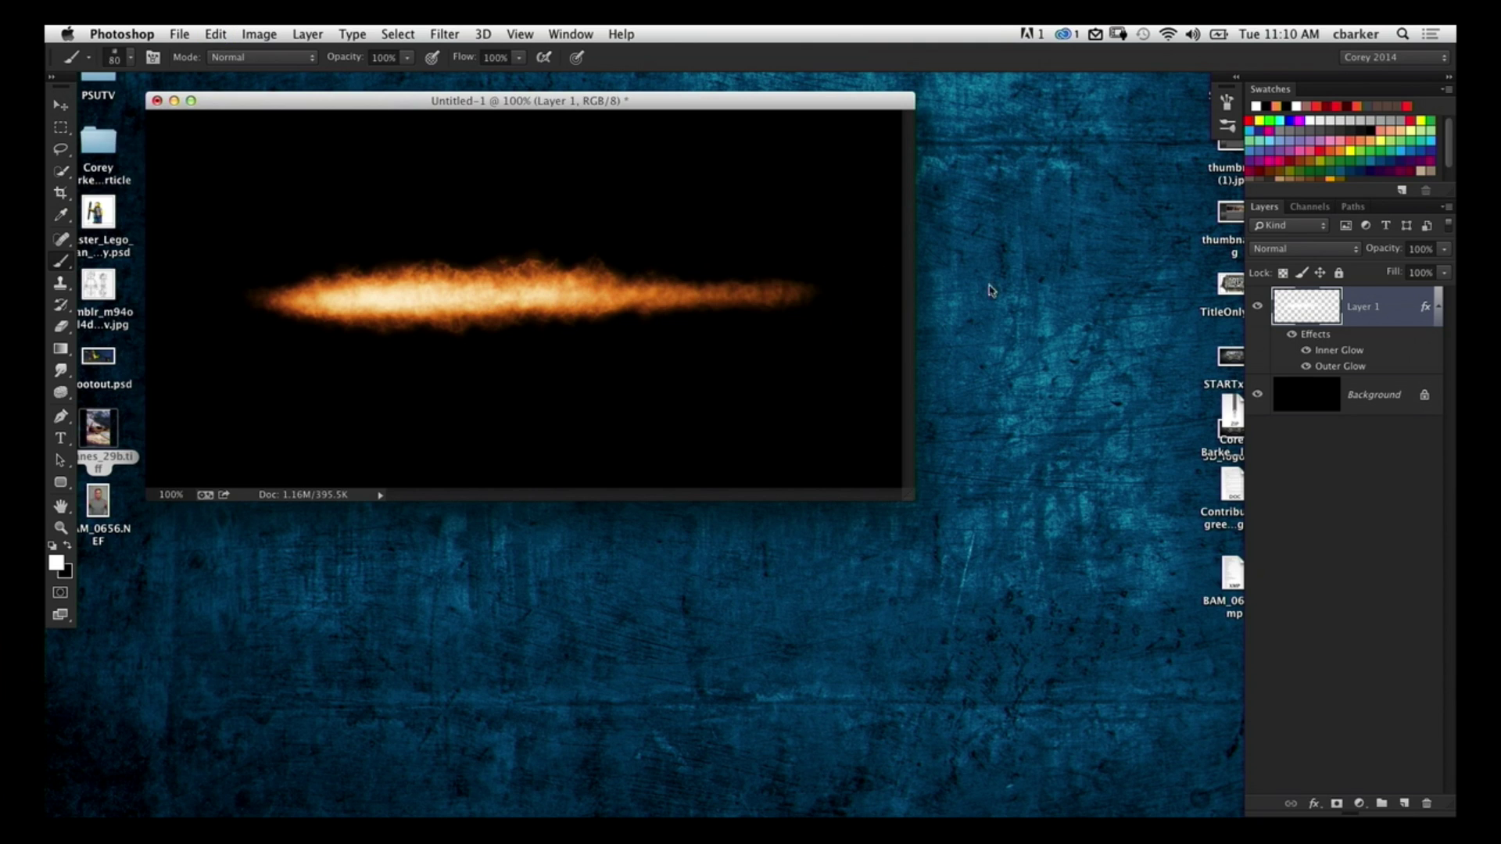
pyautogui.press('super+alt+z')
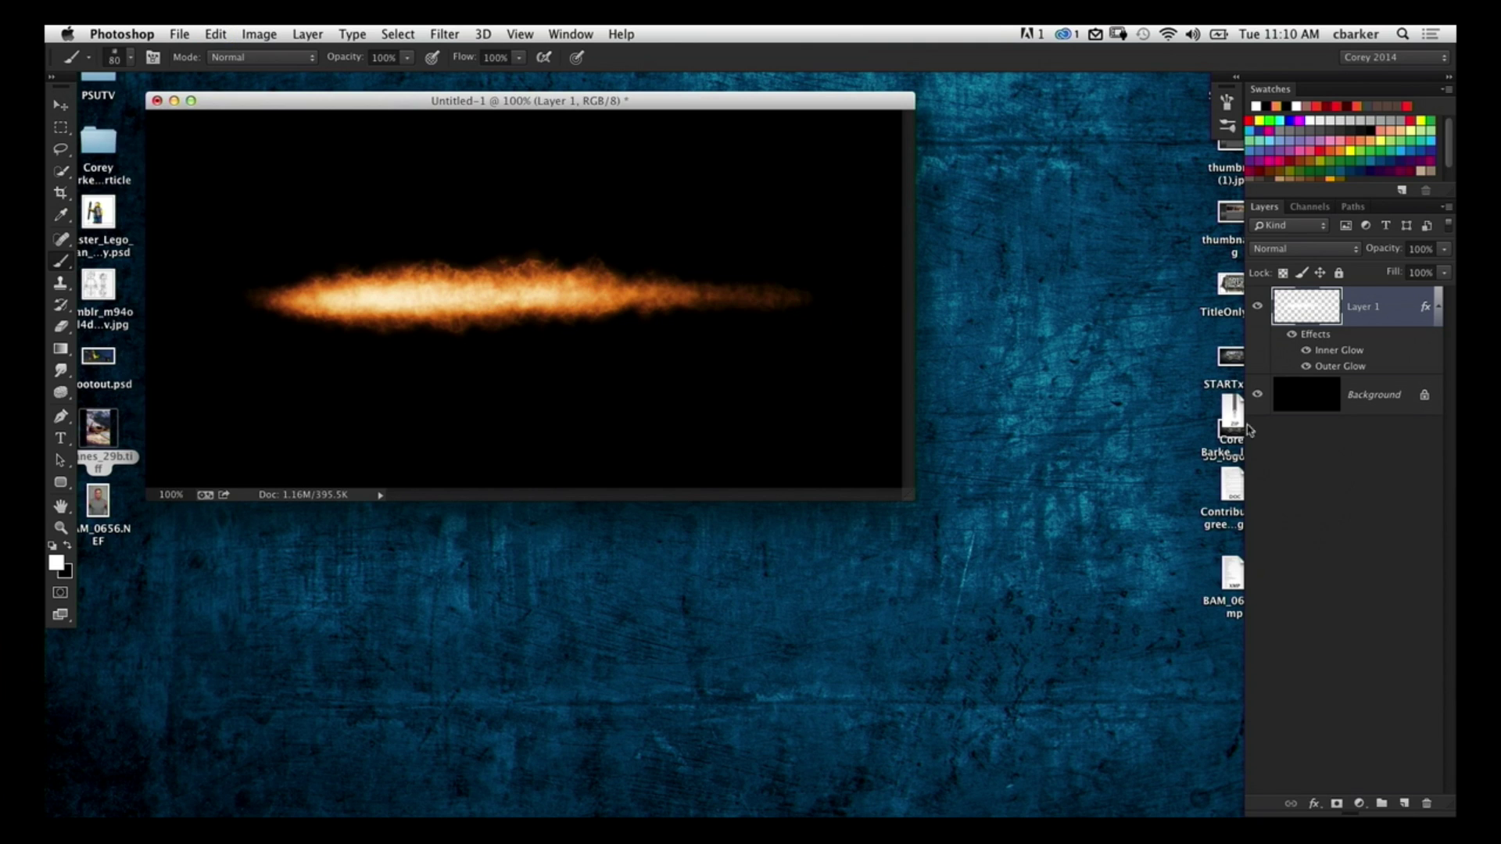
# Step: Hide the Background layer and paint black smoke over the flame's rear half and beyond its tail on a new layer
pyautogui.click(1256, 396)
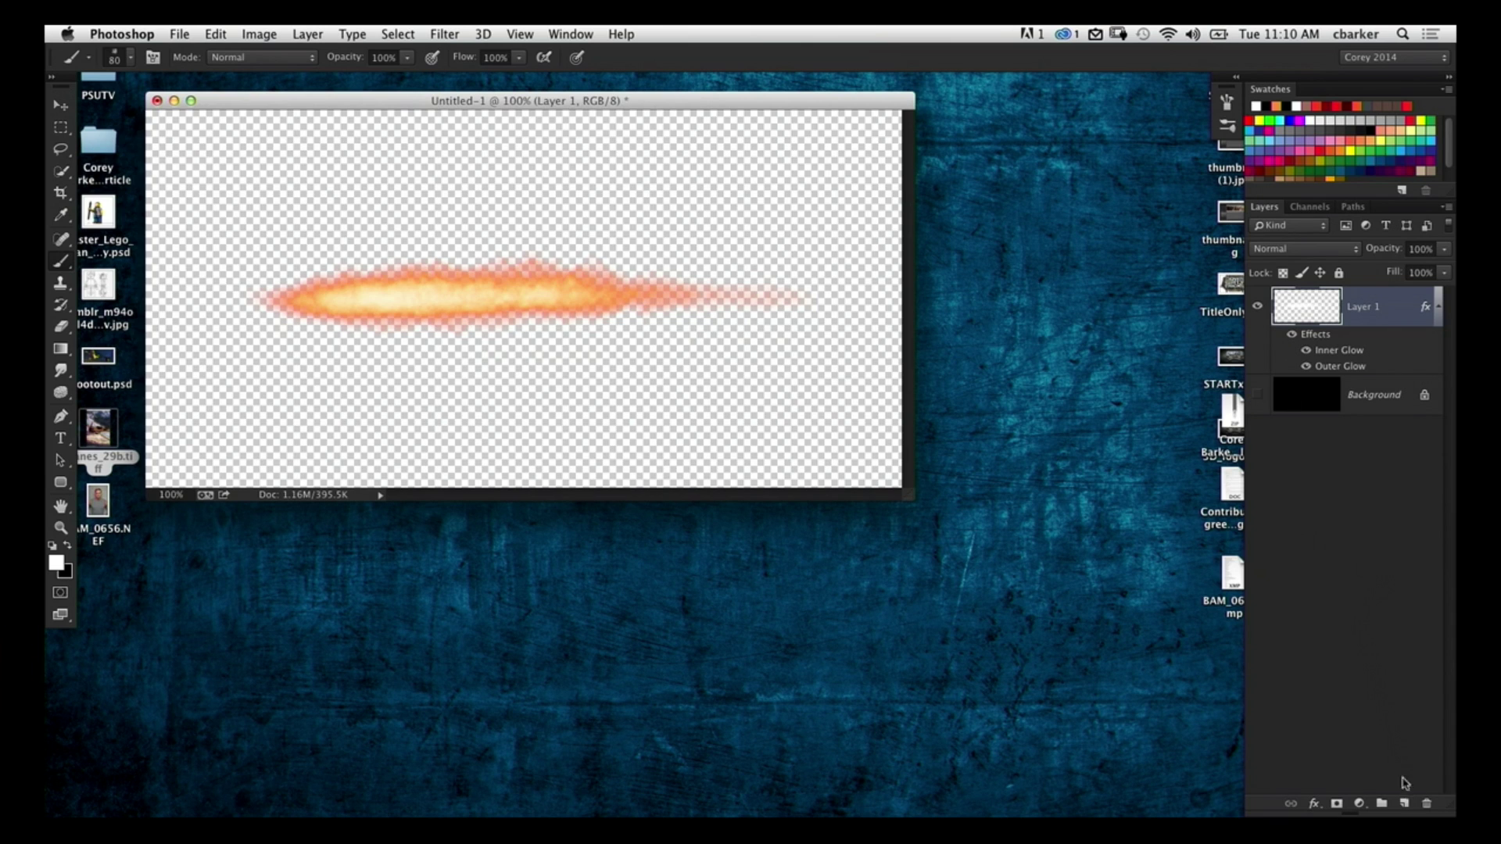
pyautogui.click(1406, 804)
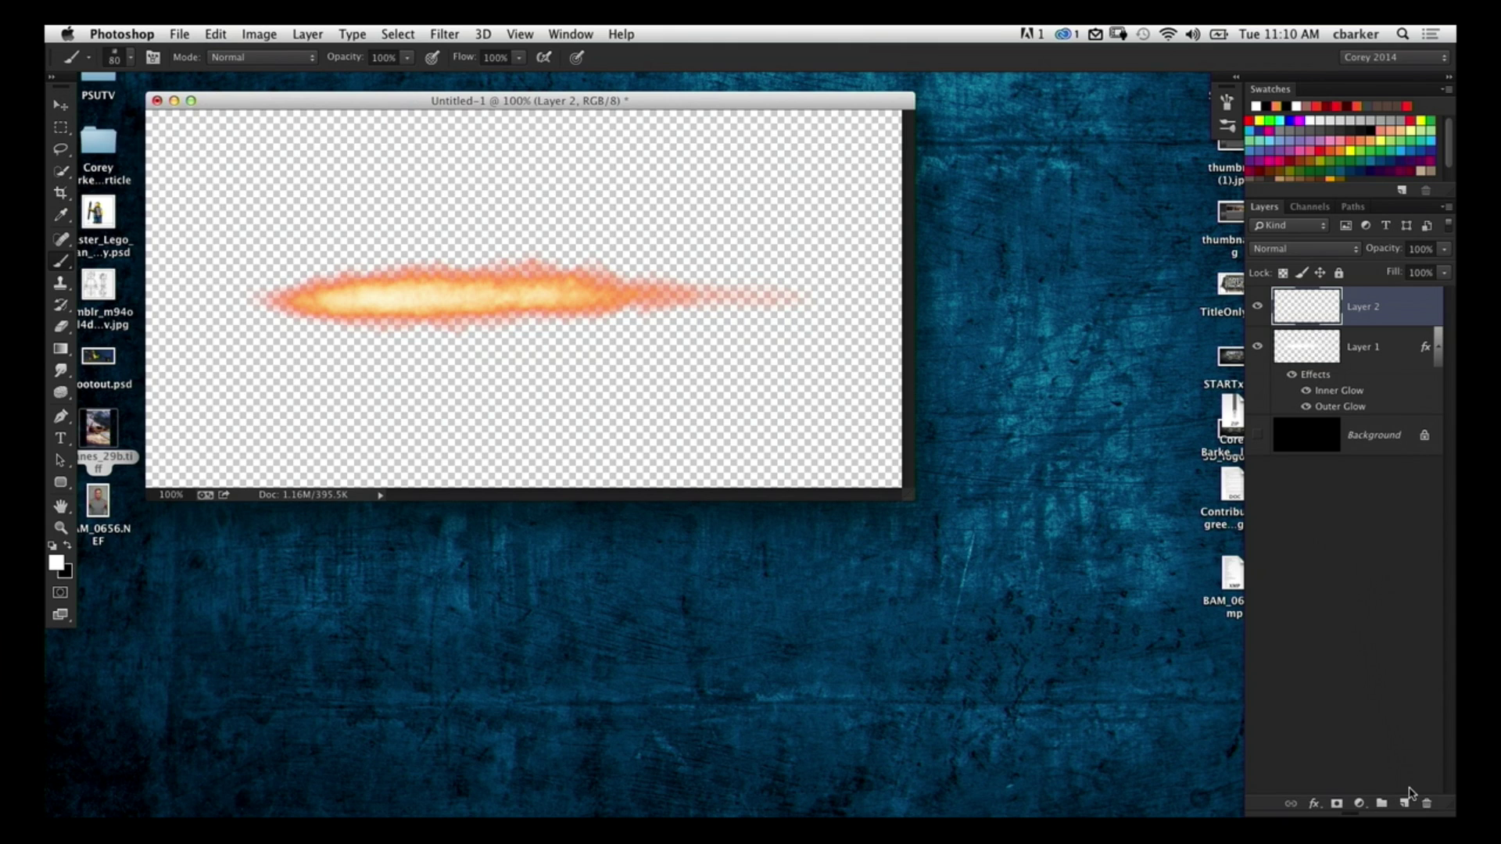
pyautogui.press('x')
pyautogui.click(547, 294)
pyautogui.moveTo(602, 295)
pyautogui.mouseDown()
pyautogui.moveTo(497, 298)
pyautogui.moveTo(836, 298)
pyautogui.moveTo(446, 285)
pyautogui.moveTo(782, 293)
pyautogui.moveTo(669, 282)
pyautogui.moveTo(438, 301)
pyautogui.moveTo(899, 287)
pyautogui.moveTo(438, 301)
pyautogui.moveTo(594, 272)
pyautogui.moveTo(883, 289)
pyautogui.mouseUp()
pyautogui.click(1257, 435)
pyautogui.click(1258, 435)
pyautogui.moveTo(533, 305)
pyautogui.mouseDown()
pyautogui.moveTo(704, 307)
pyautogui.moveTo(711, 258)
pyautogui.moveTo(809, 262)
pyautogui.moveTo(465, 285)
pyautogui.moveTo(547, 287)
pyautogui.mouseUp()
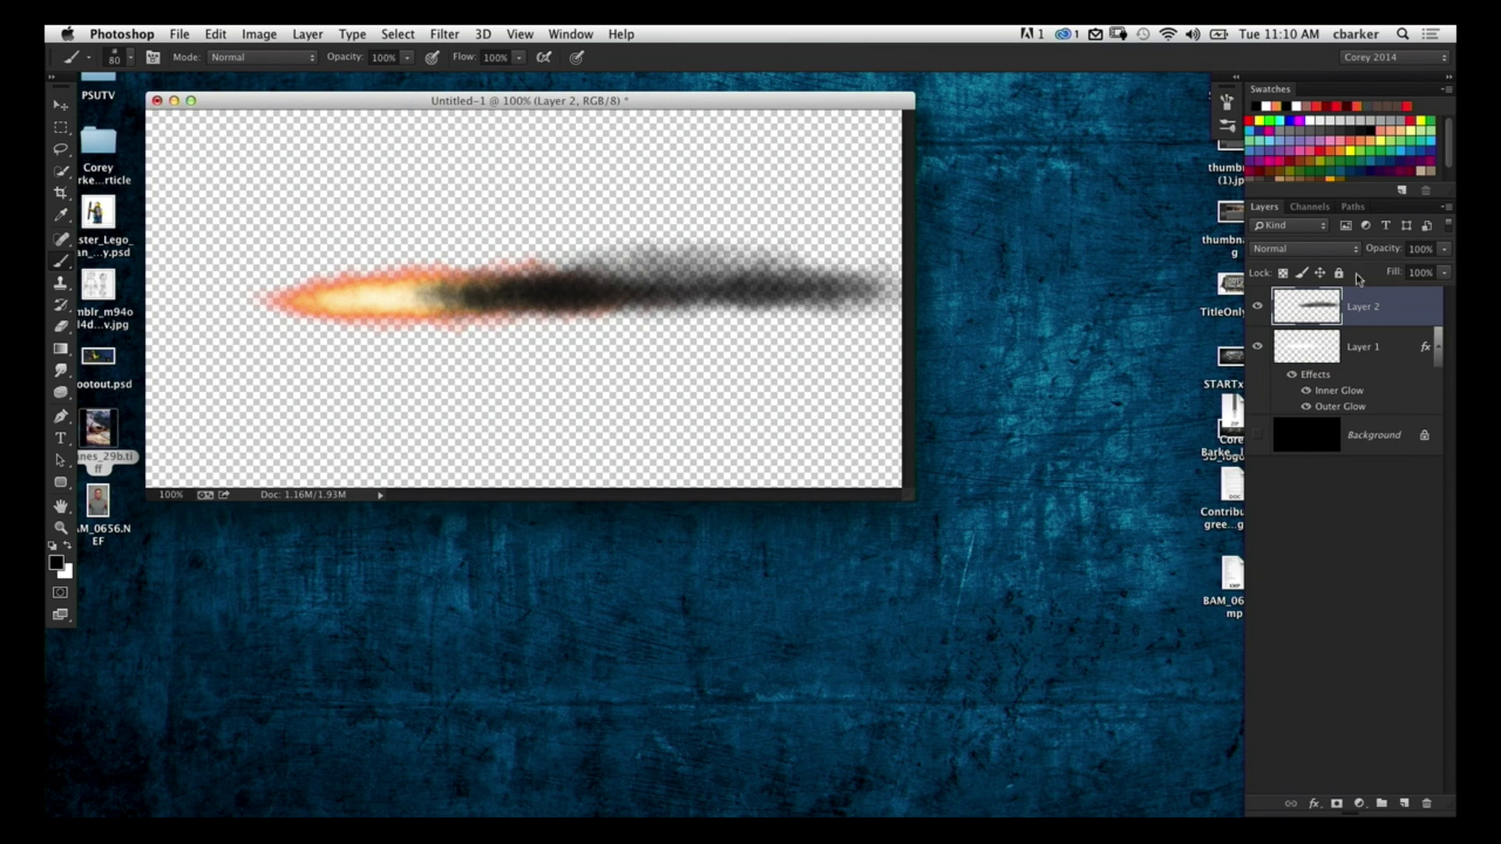
# Step: Blend the smoke on Layer 2 into the flame by splitting the Blend If Underlying Layer highlight range to 168 / 255
pyautogui.doubleClick(1417, 315)
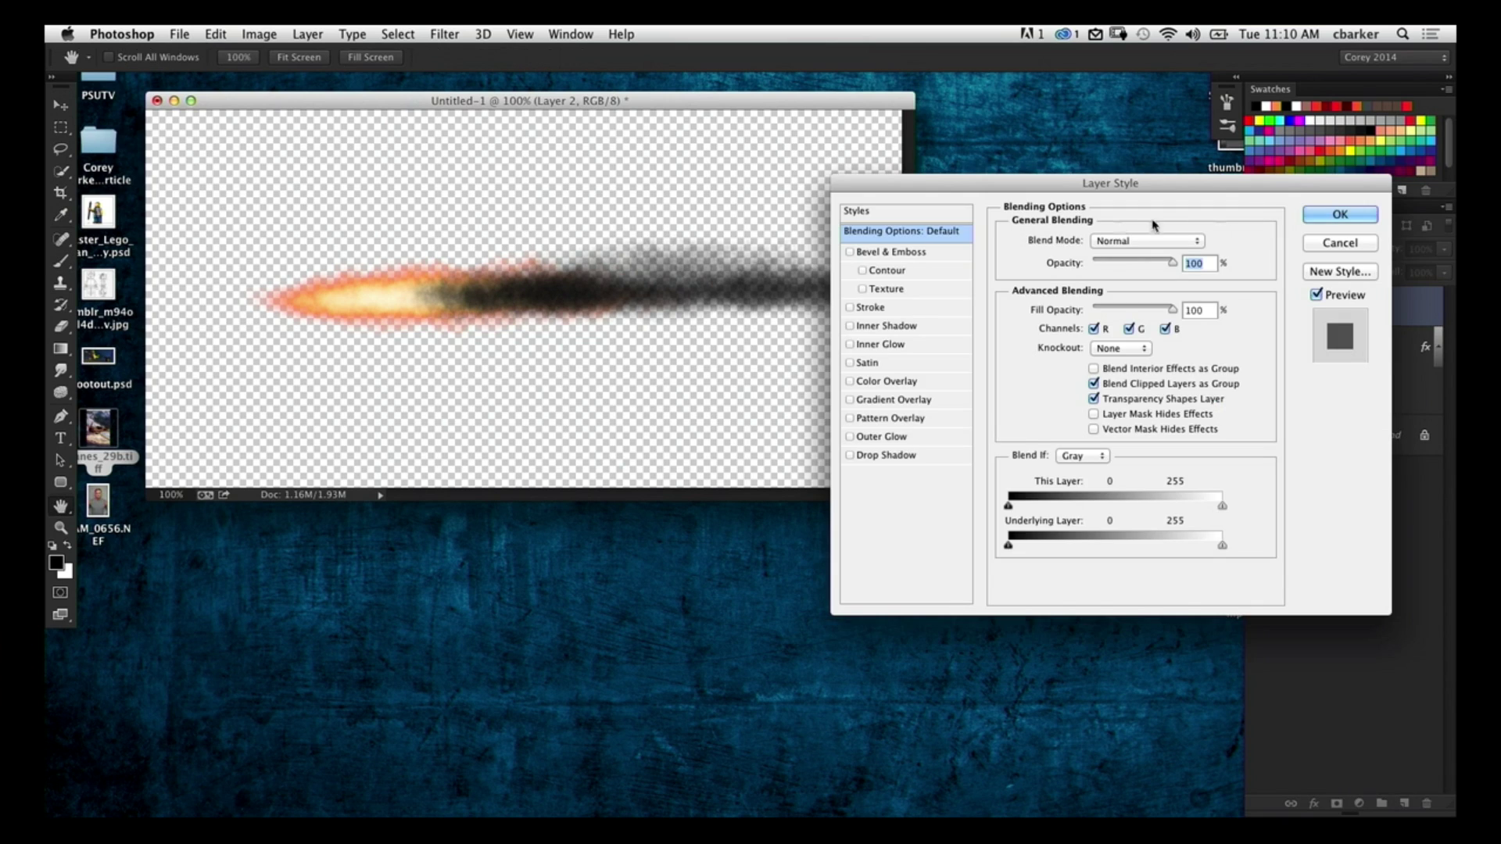
pyautogui.moveTo(1160, 150); pyautogui.dragTo(1186, 167)
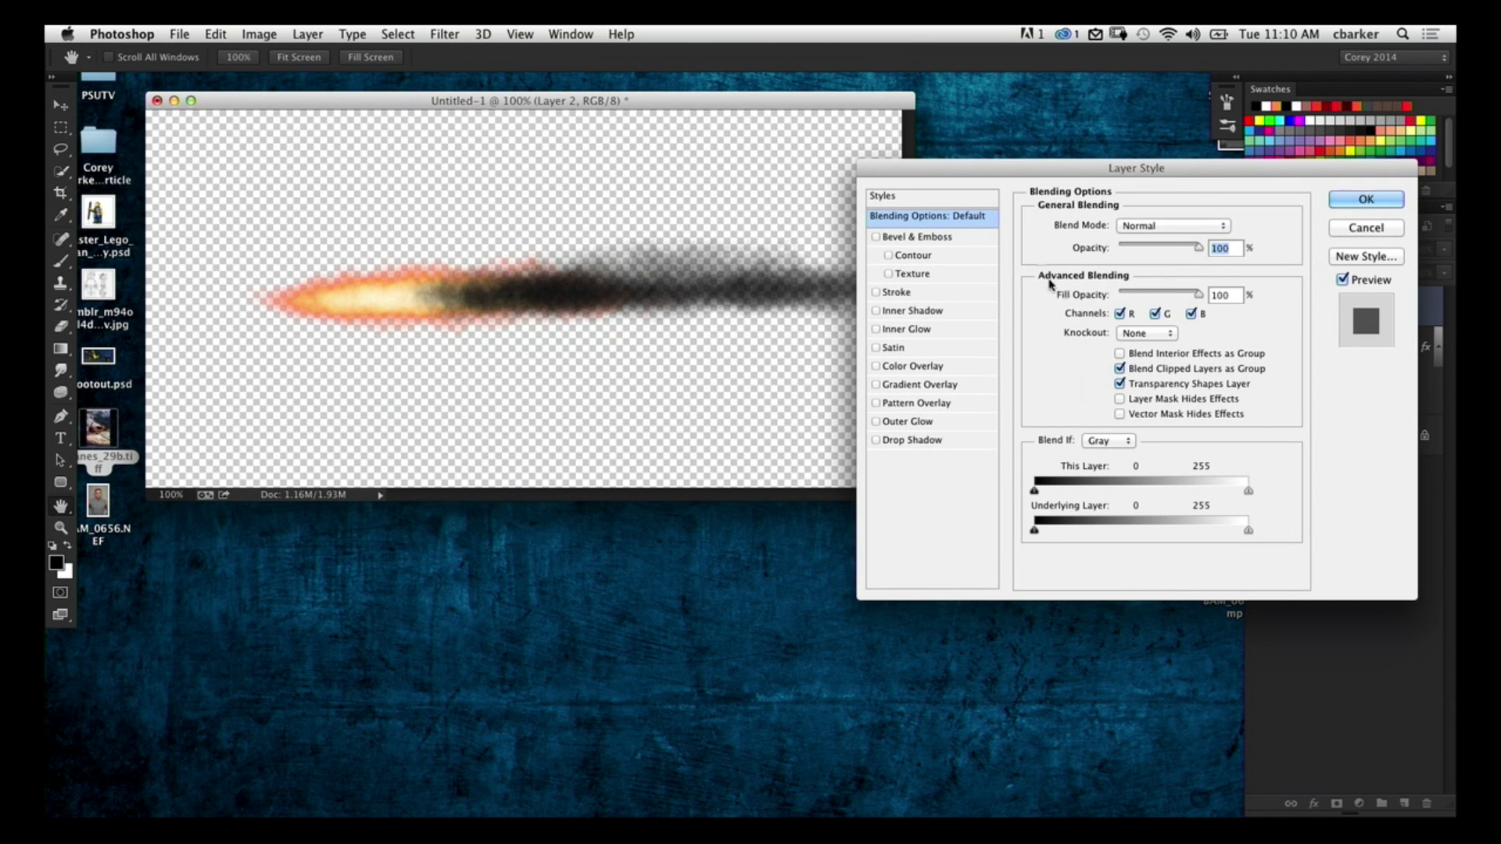
pyautogui.moveTo(1032, 173); pyautogui.dragTo(1094, 185)
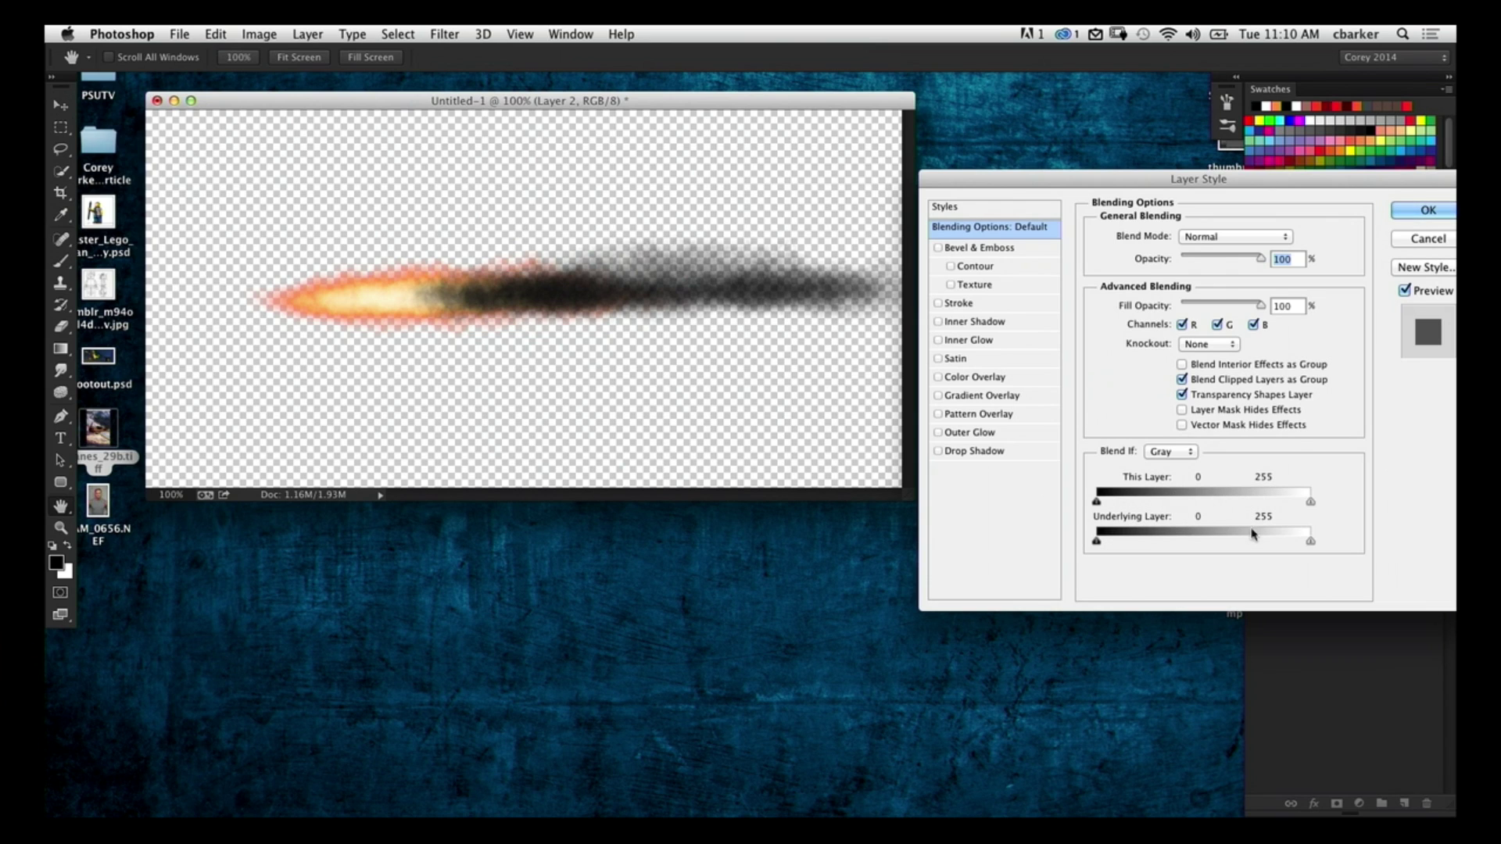
pyautogui.press('alt')
pyautogui.moveTo(1310, 541); pyautogui.dragTo(1236, 541)
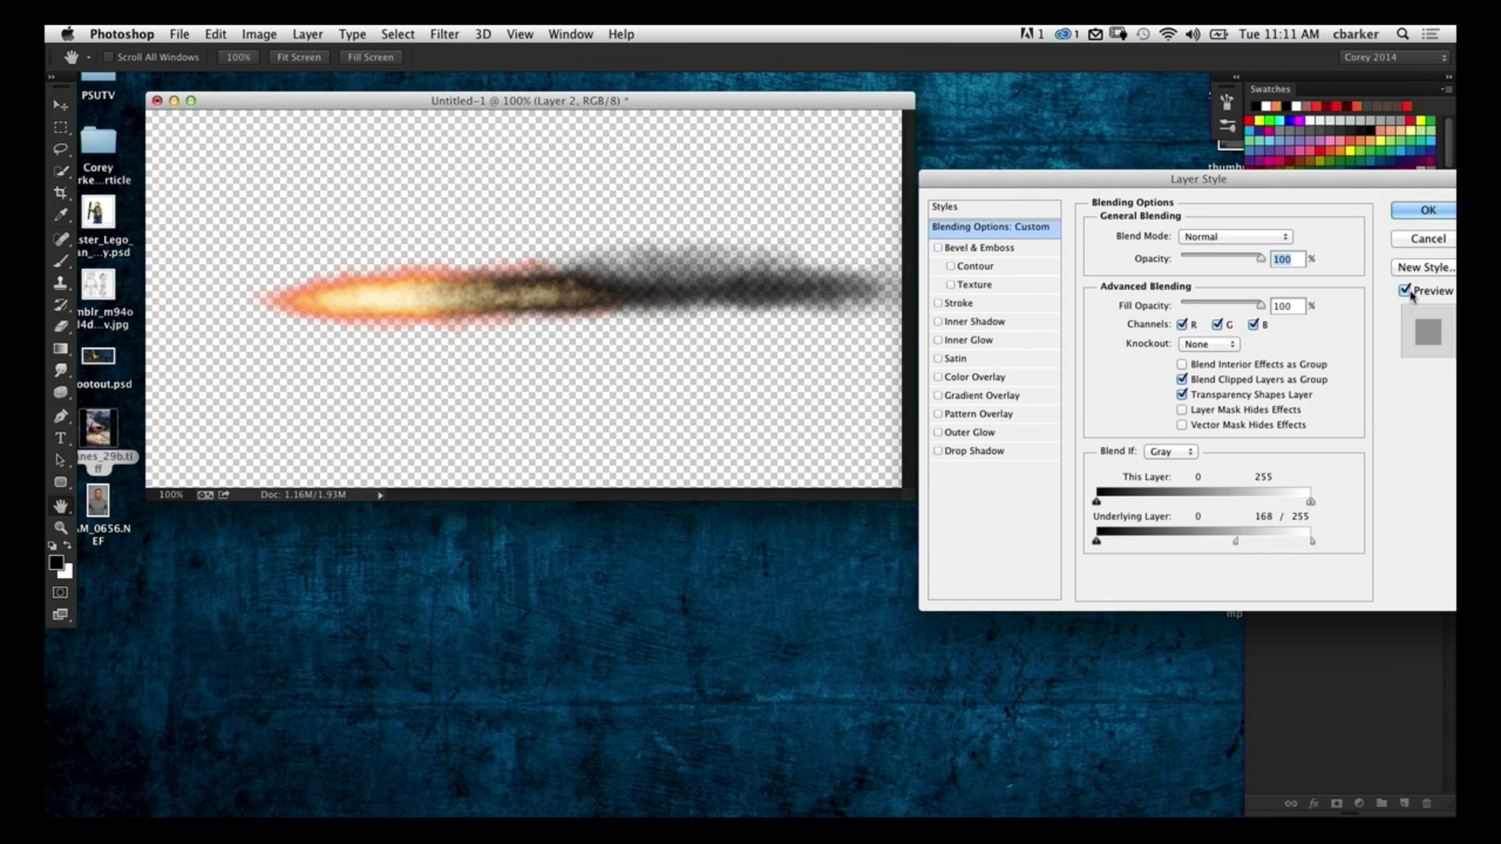
pyautogui.press('Return')
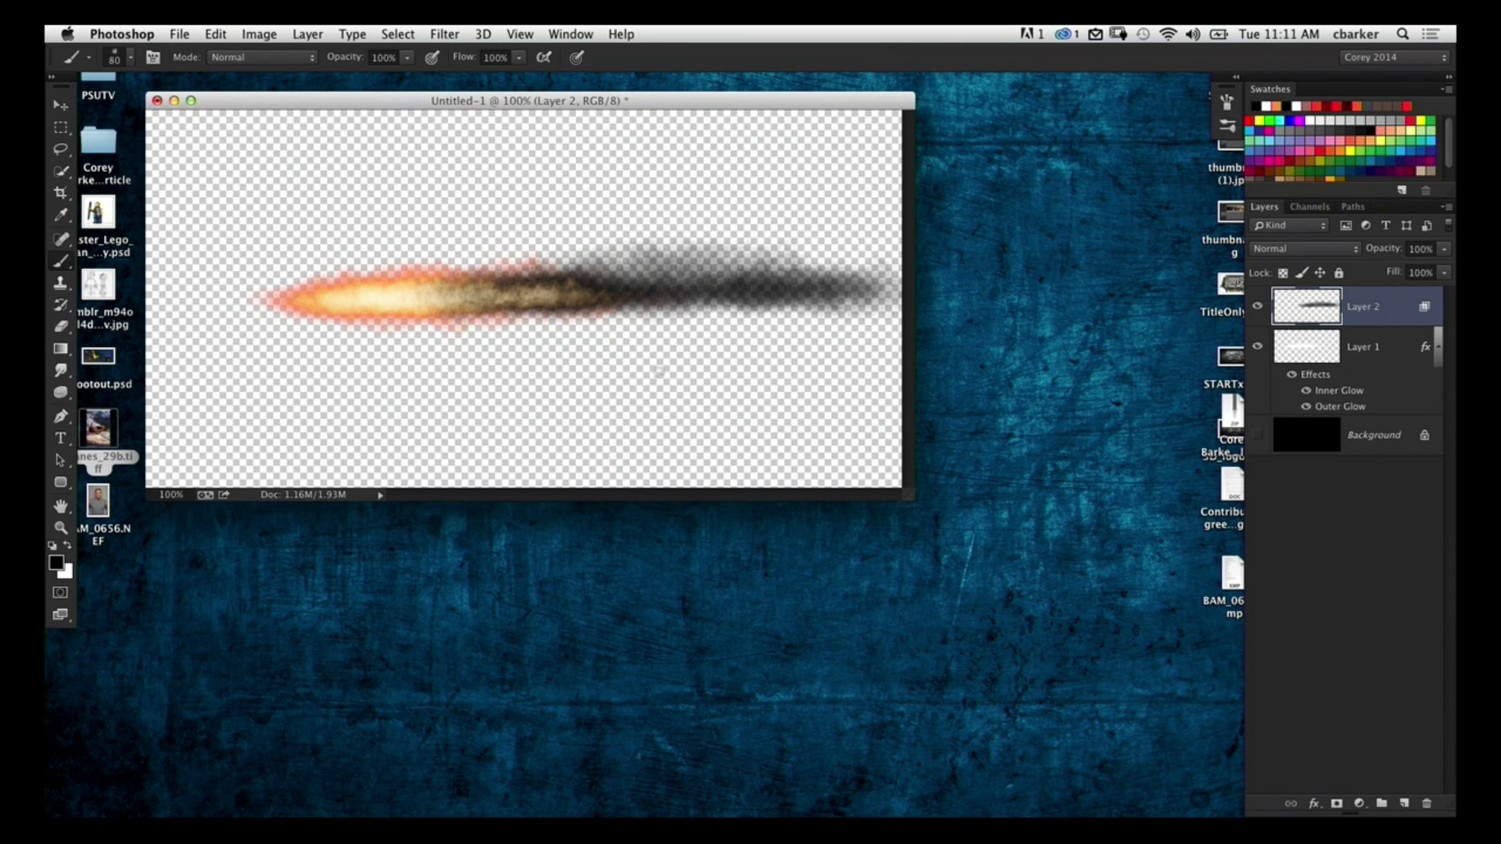
# Step: Move the document window aside, preview planes_29b.tiff in Finder as a finished example of the effect, and return to Photoshop
pyautogui.press('v')
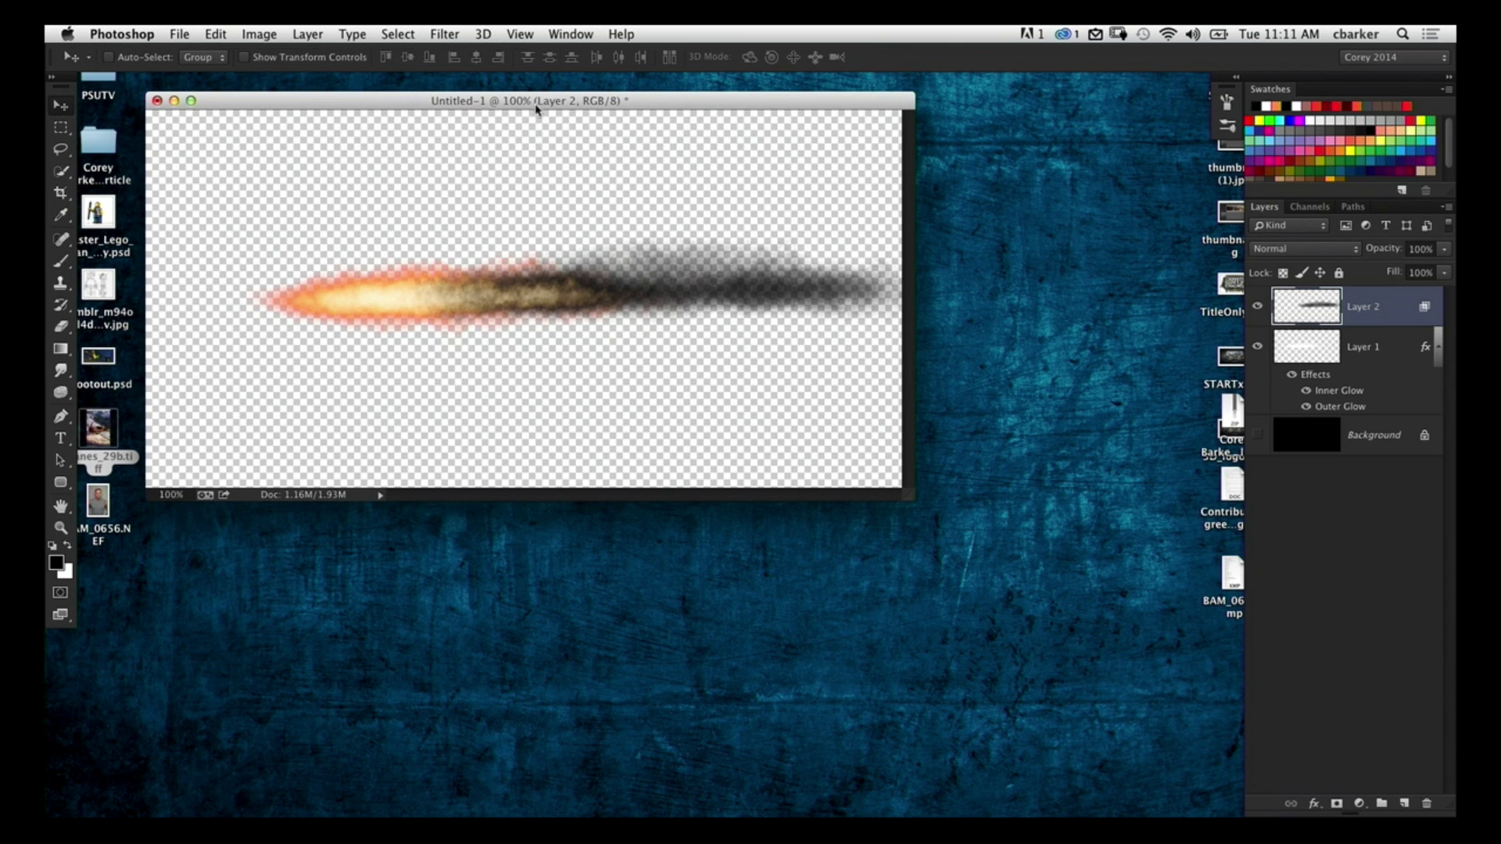
pyautogui.moveTo(536, 110); pyautogui.dragTo(756, 172)
pyautogui.click(98, 429)
pyautogui.press('space')
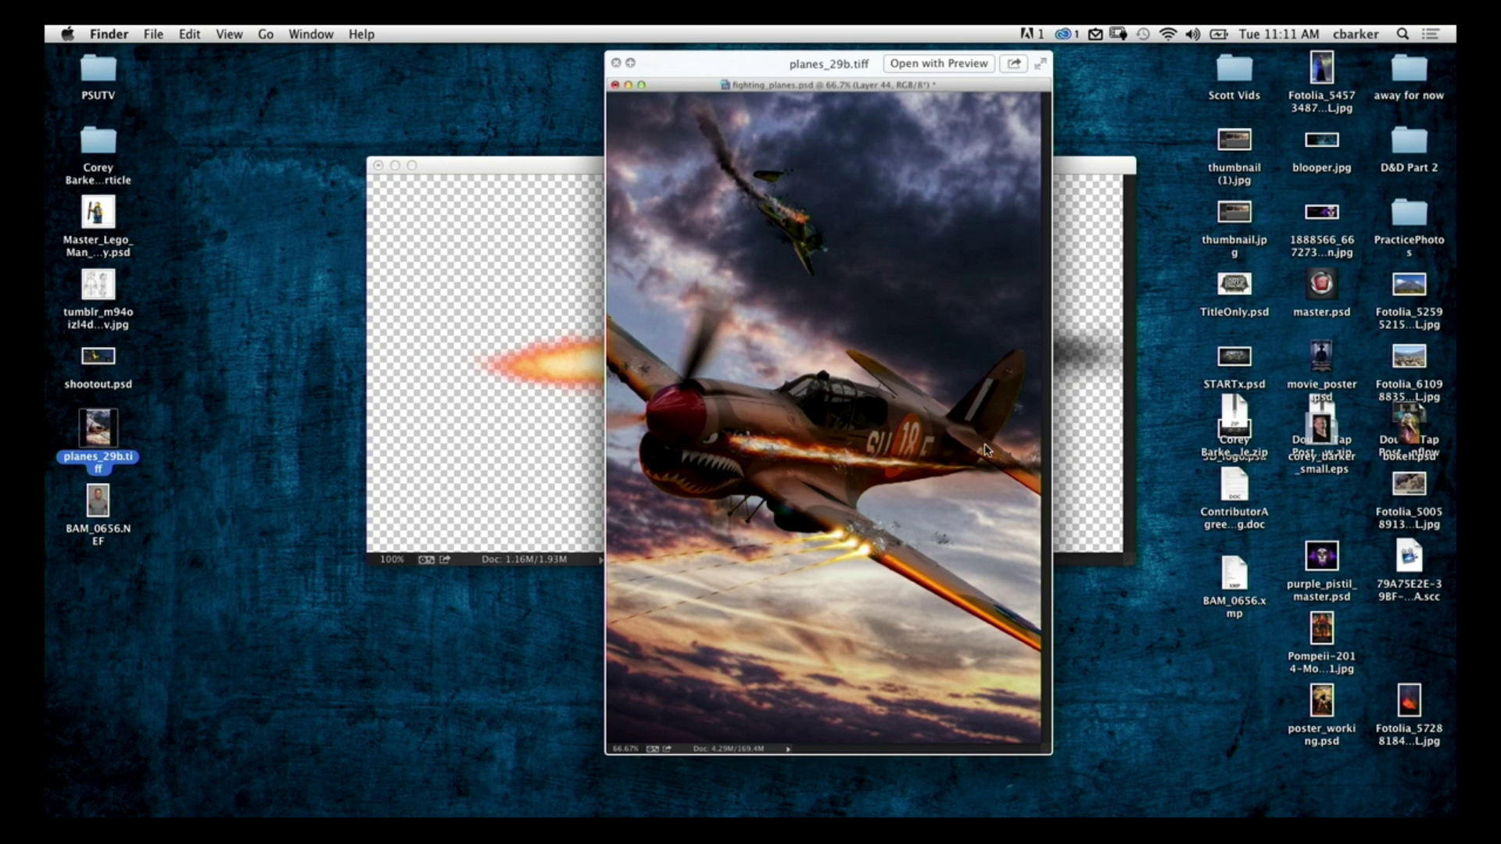
pyautogui.press('space')
pyautogui.click(830, 409)
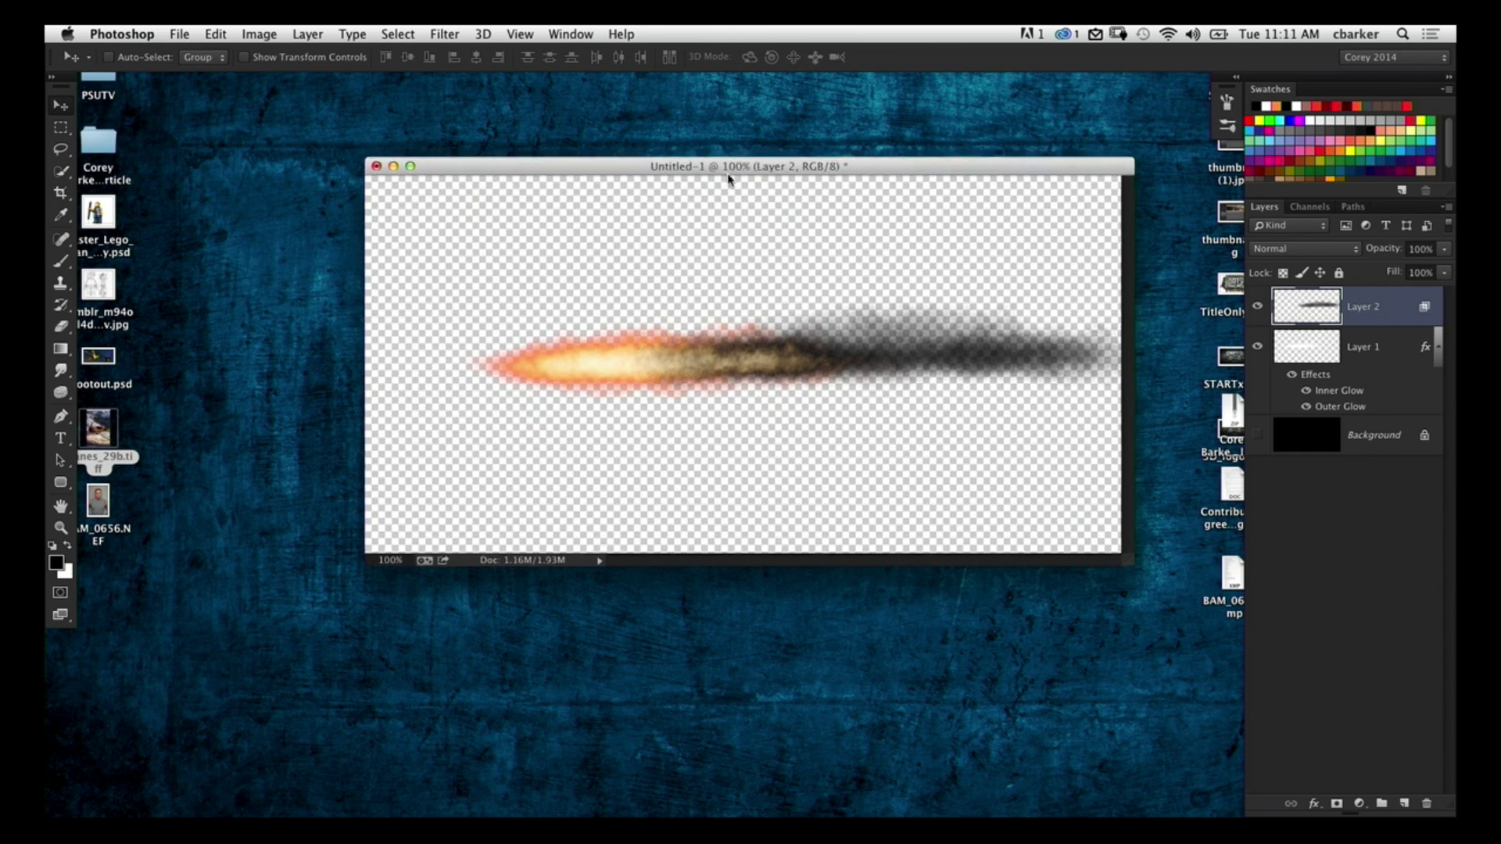
# Step: Minimize the Untitled-1 document window with the flame and smoke
pyautogui.moveTo(724, 166); pyautogui.dragTo(705, 177)
pyautogui.click(377, 176)
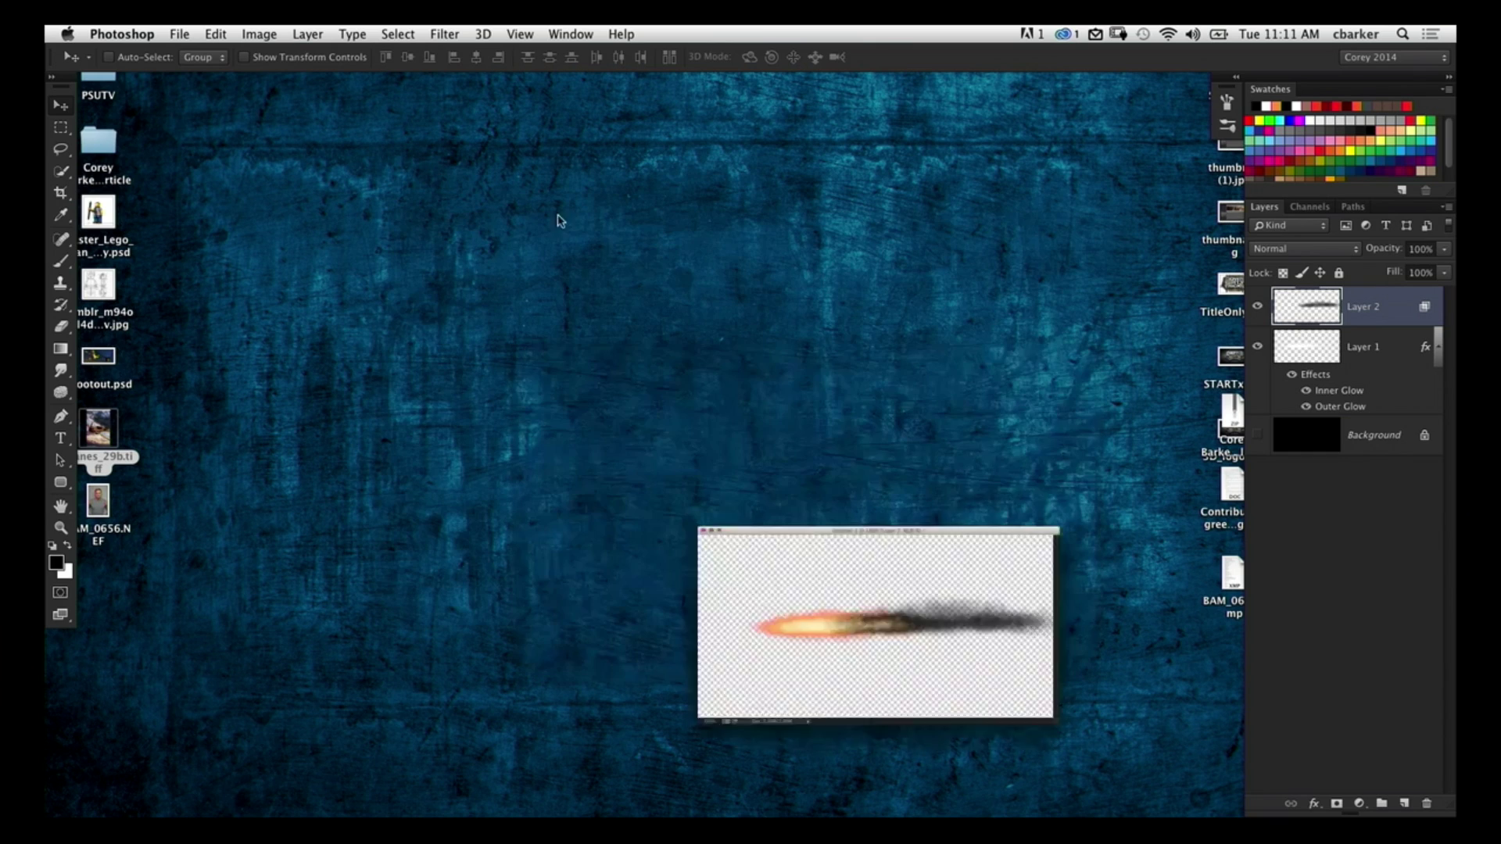
pyautogui.click(637, 305)
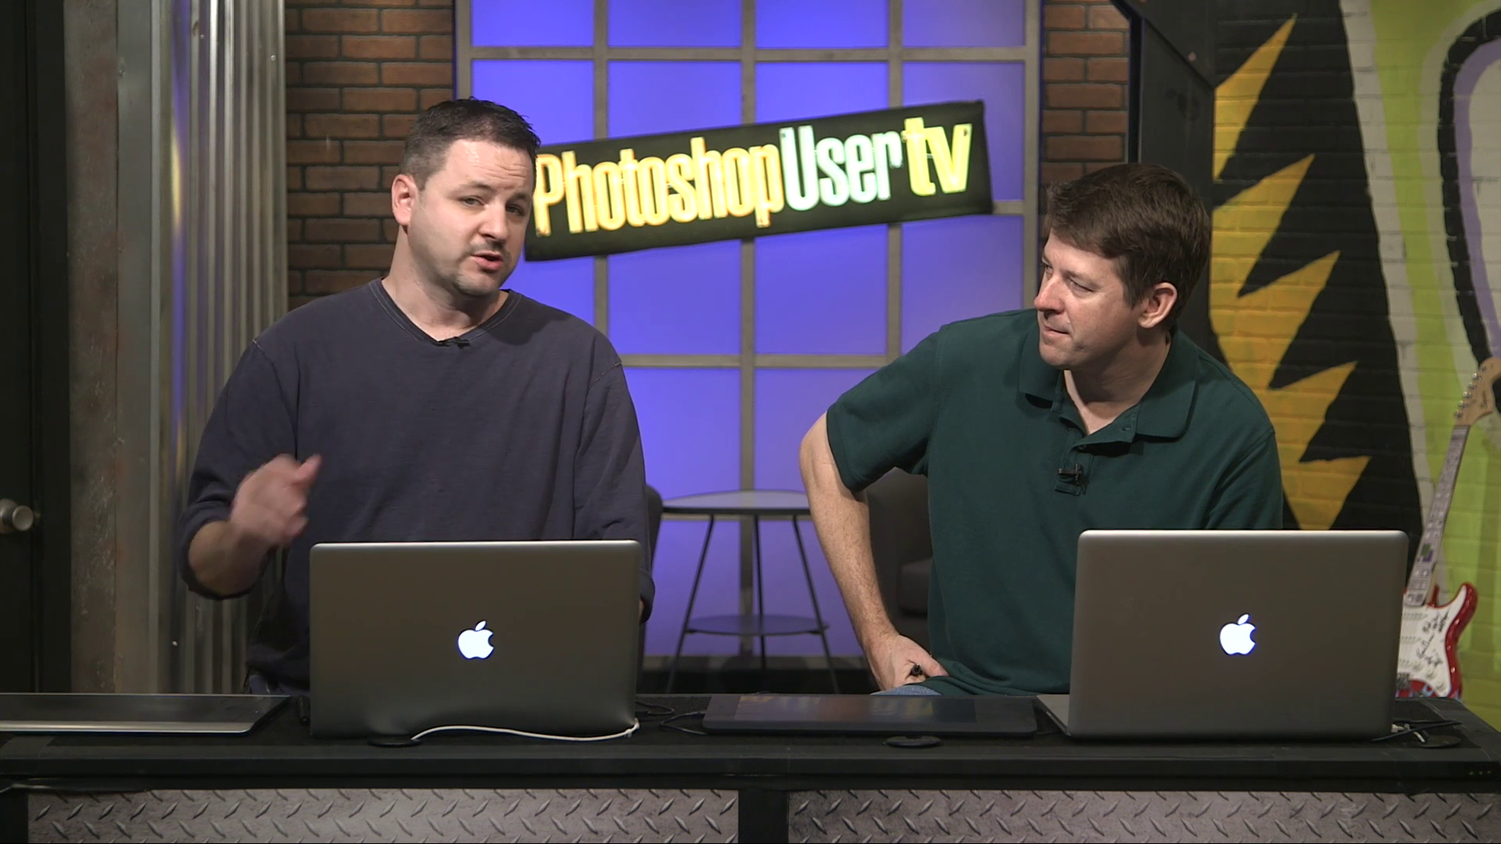
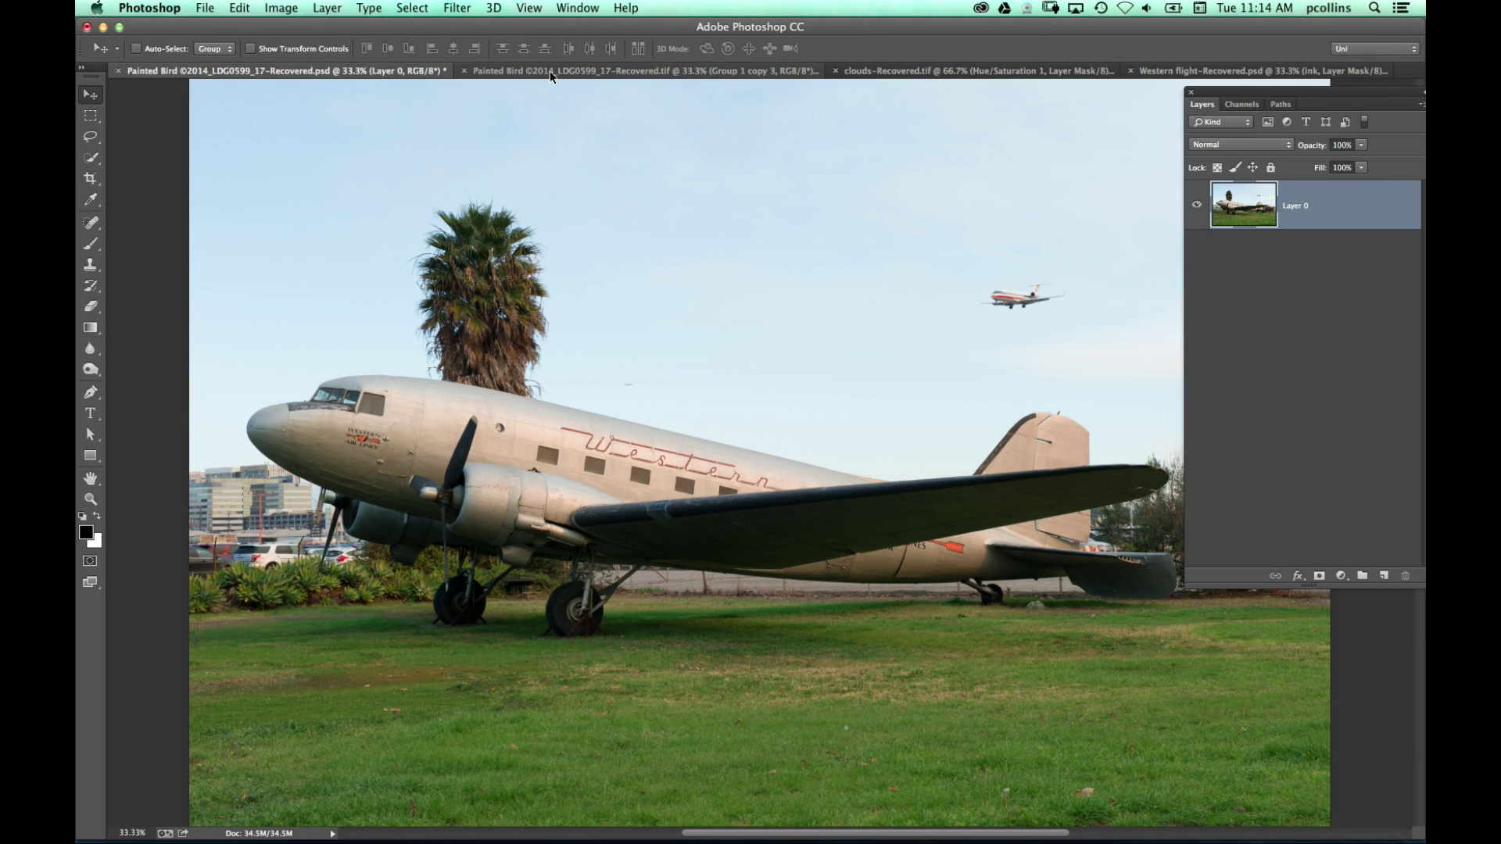
# Step: View the cut-out plane document, switch to clouds-Recovered.tif and hide its Hue/Saturation adjustment layer
pyautogui.click(565, 72)
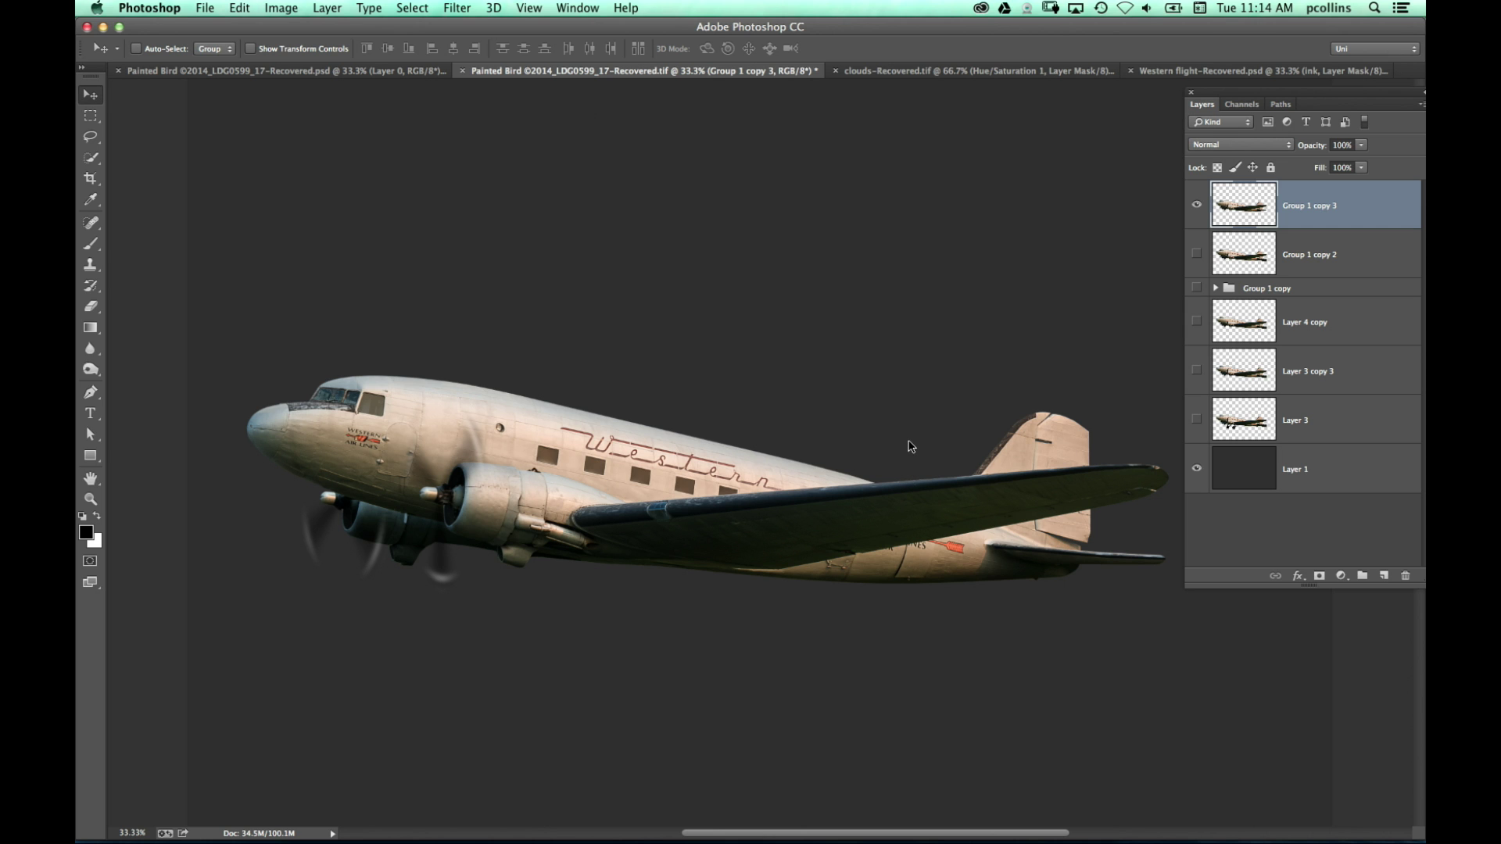
pyautogui.click(907, 74)
pyautogui.click(1197, 277)
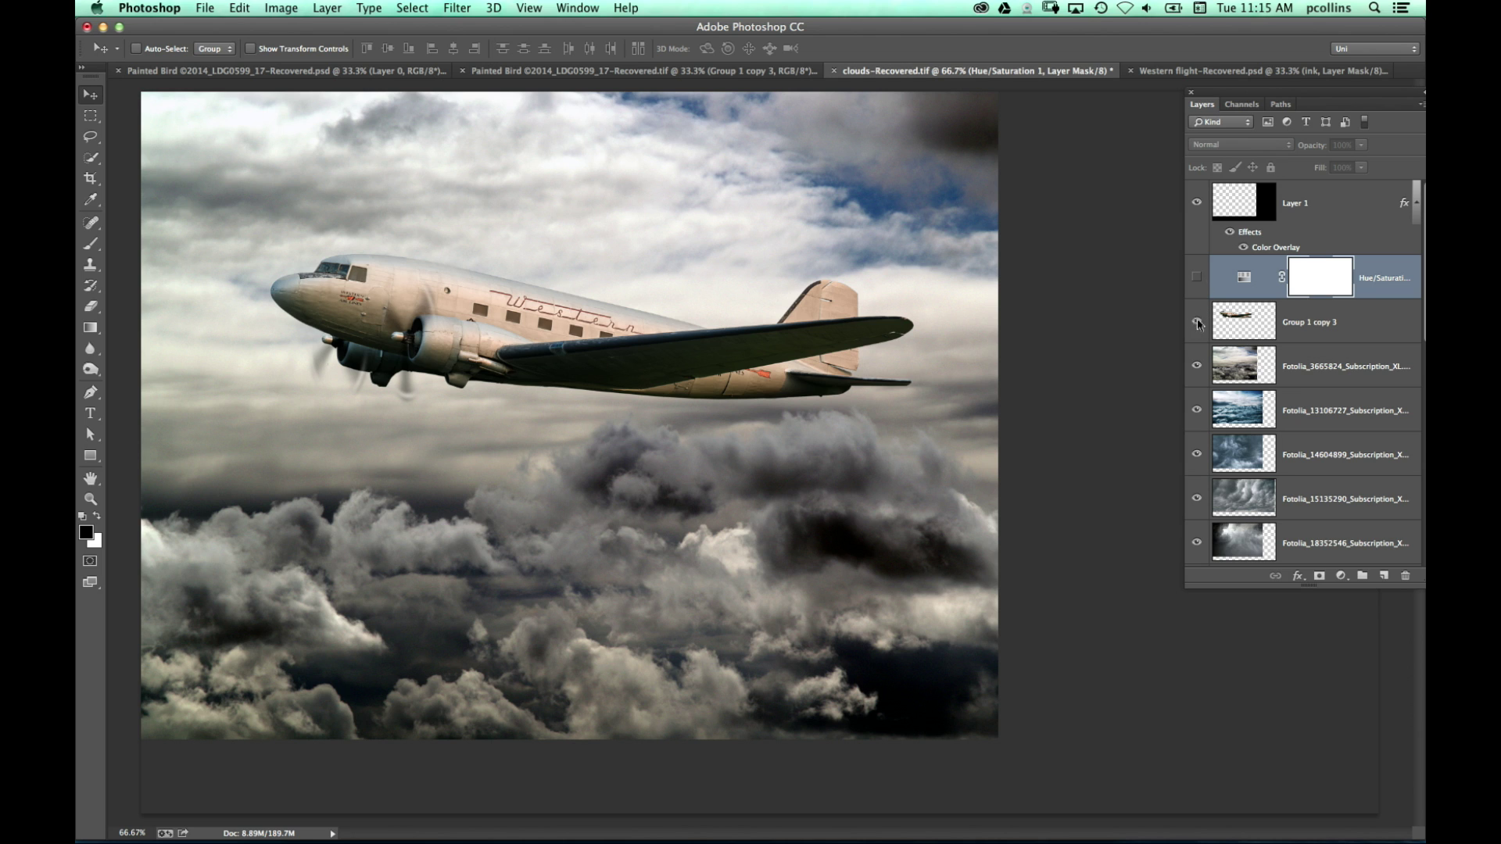
# Step: Toggle the plane layer Group 1 copy 3 off and on, and lengthen the Layers panel to list more cloud layers
pyautogui.click(1197, 320)
pyautogui.click(1197, 320)
pyautogui.moveTo(1310, 588); pyautogui.dragTo(1312, 805)
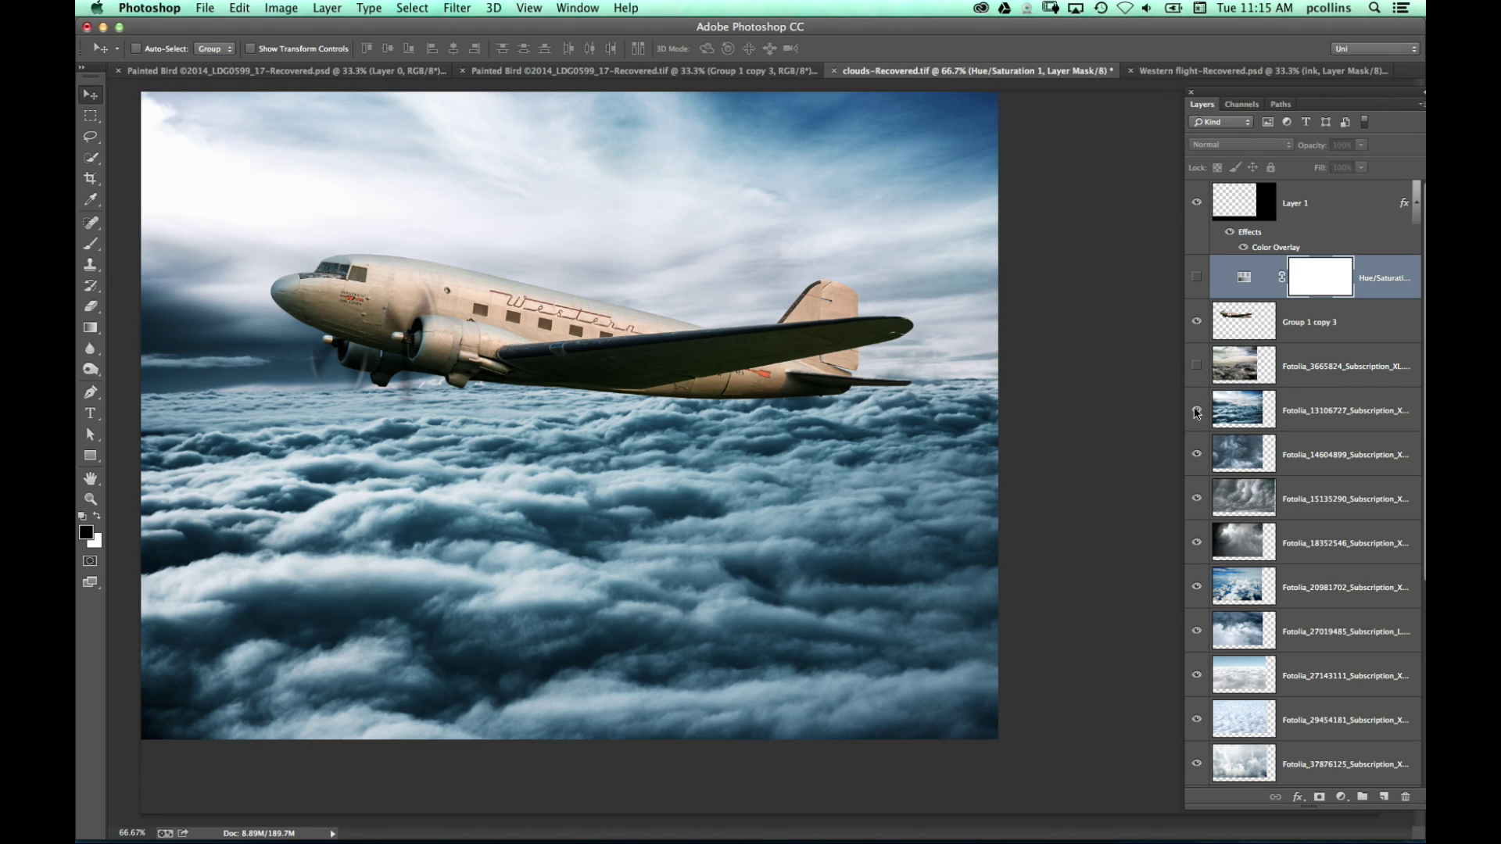
# Step: Preview alternative skies behind the plane by hiding the upper cloud layers down to Fotolia_18352546 one by one, and show them all again
pyautogui.click(1194, 403)
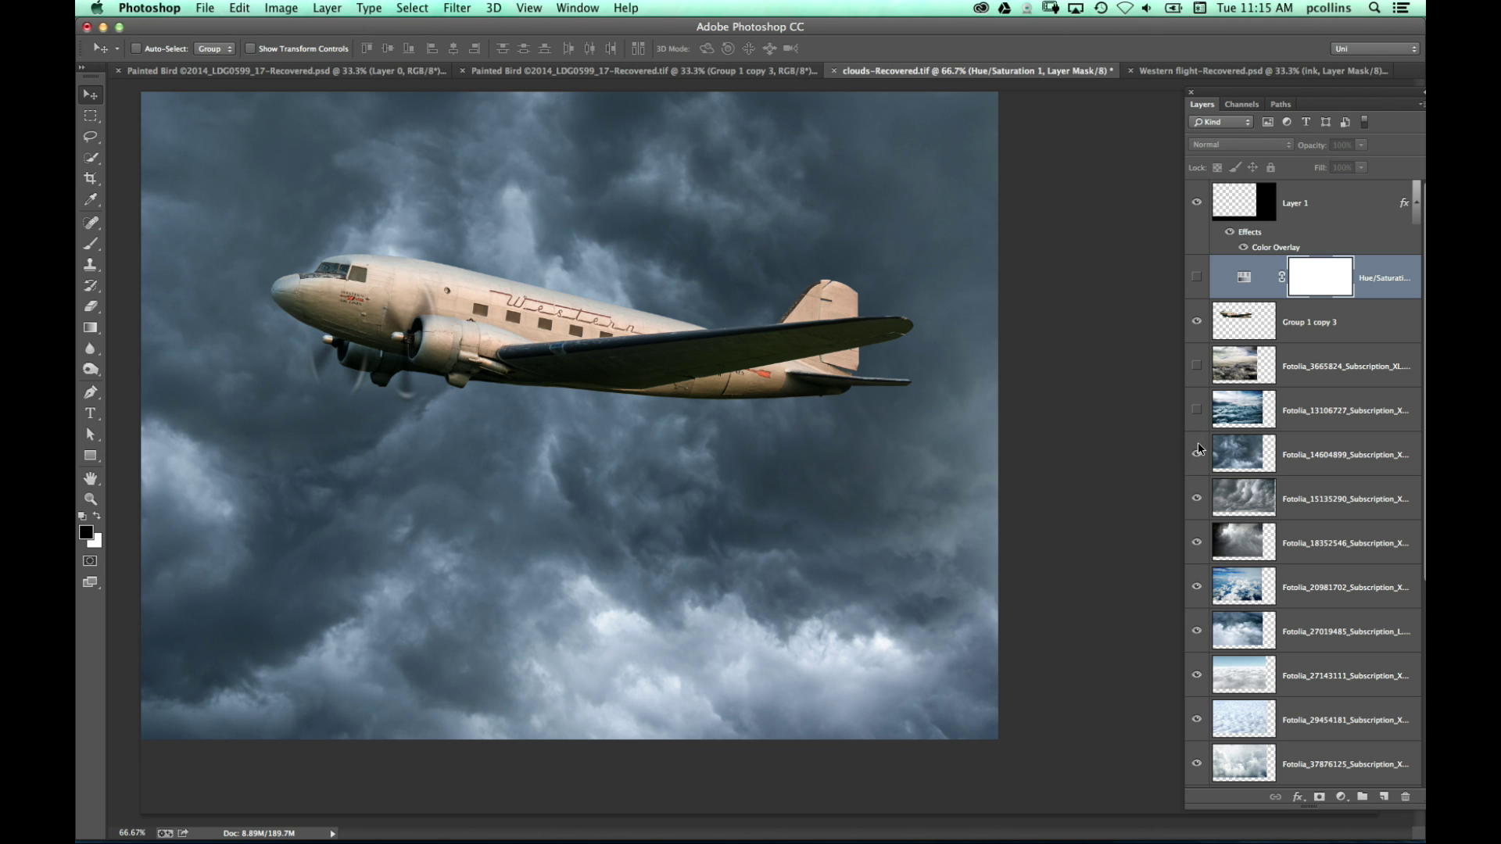
pyautogui.click(1196, 454)
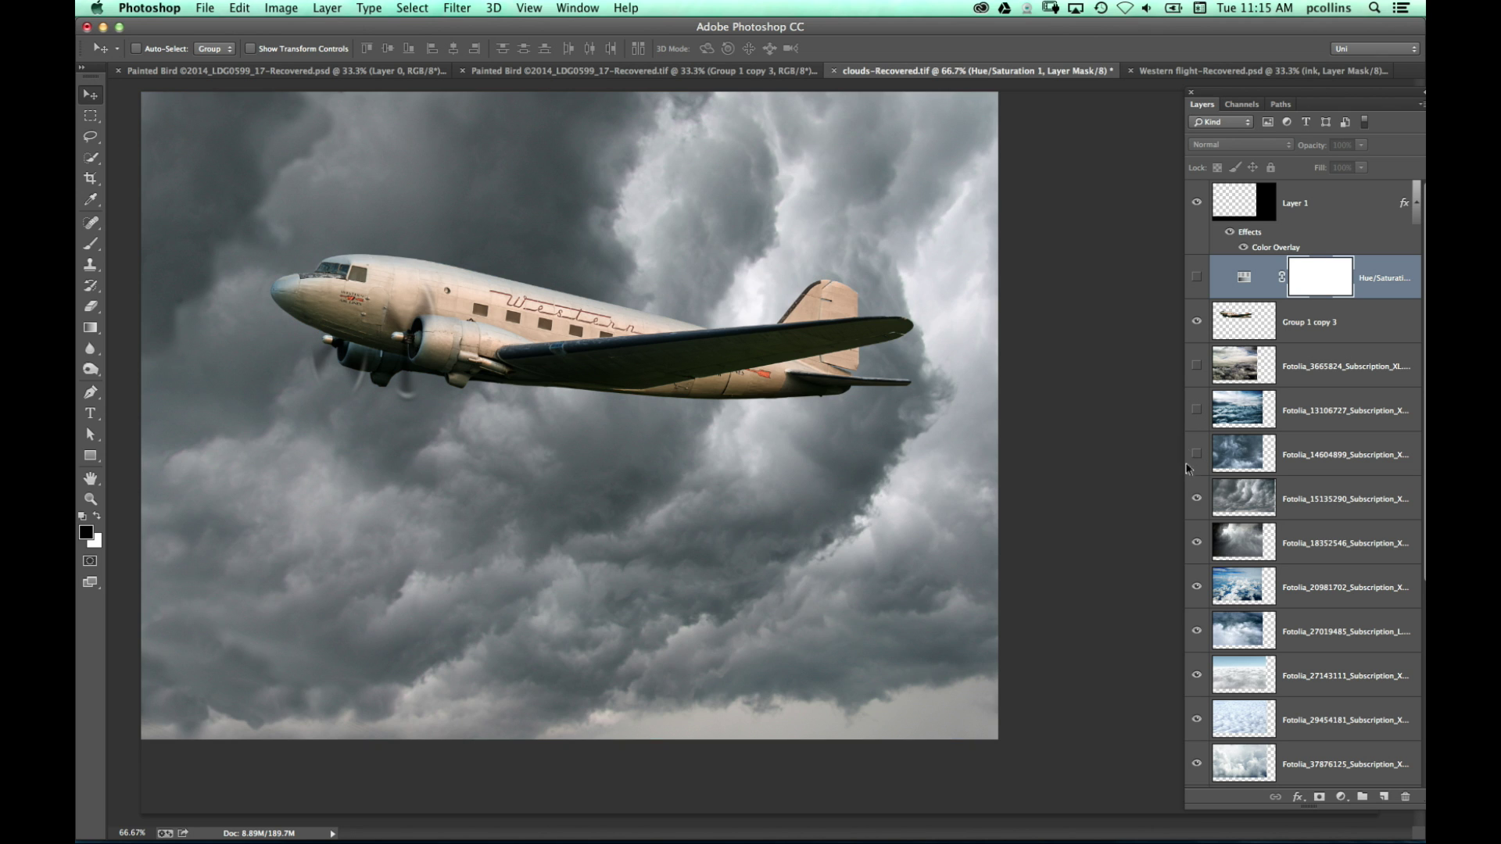
pyautogui.click(1195, 500)
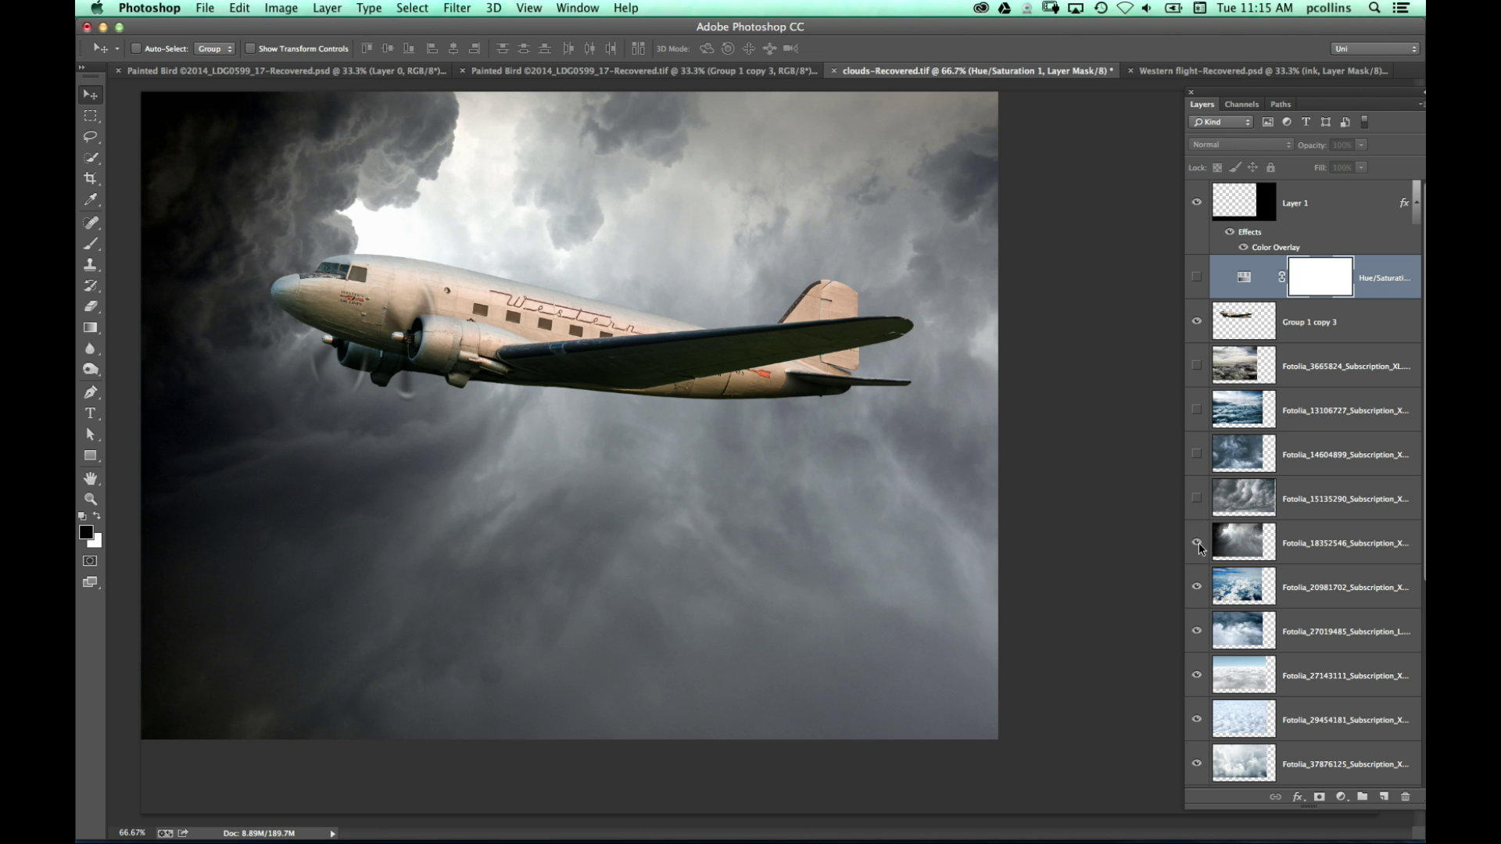
pyautogui.click(1196, 543)
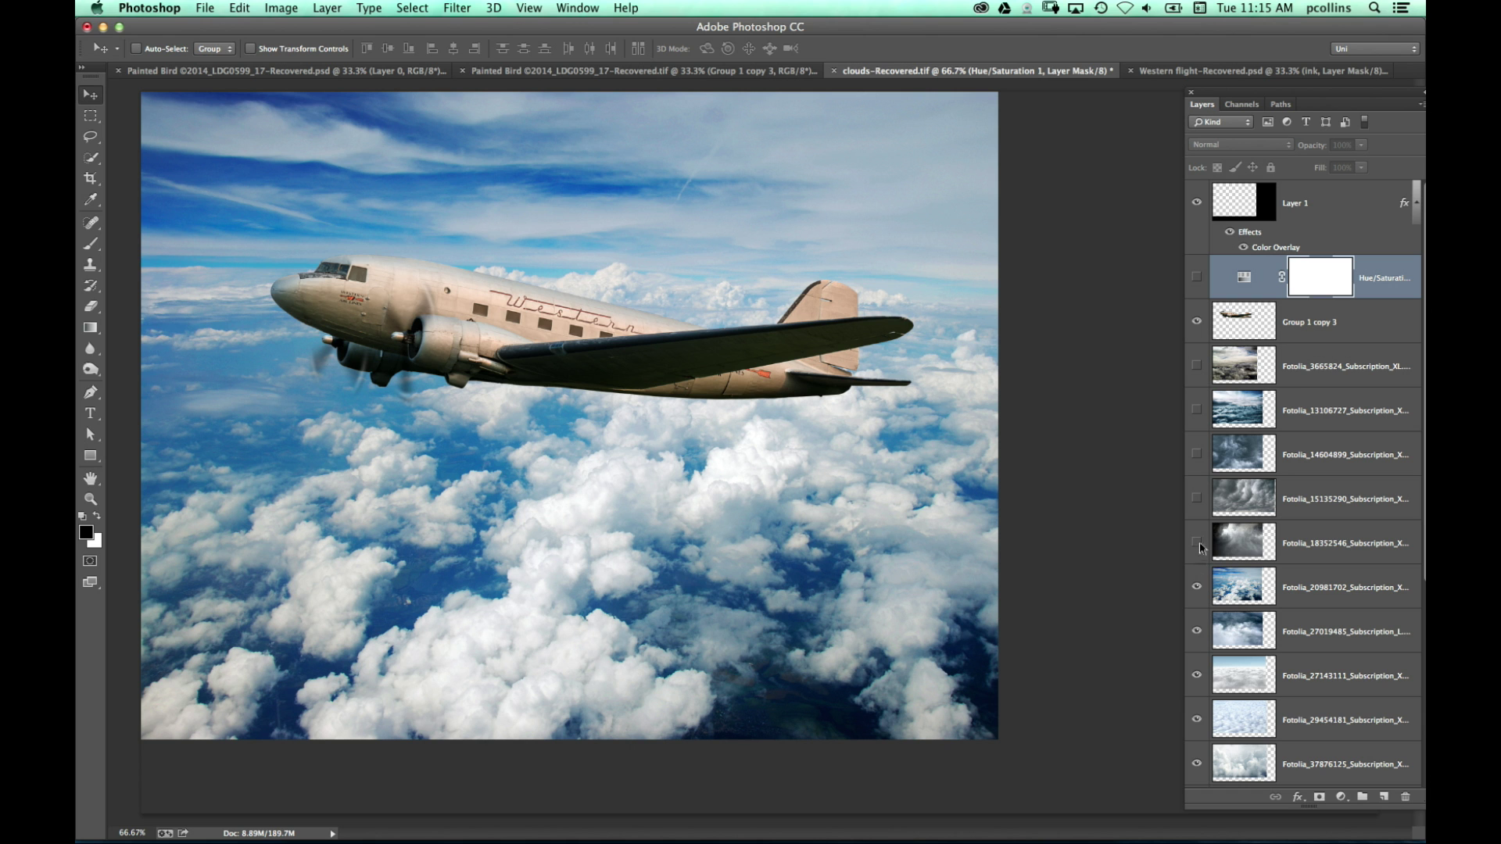
pyautogui.click(1196, 543)
pyautogui.click(1196, 498)
pyautogui.click(1196, 455)
pyautogui.click(1196, 409)
pyautogui.click(1196, 366)
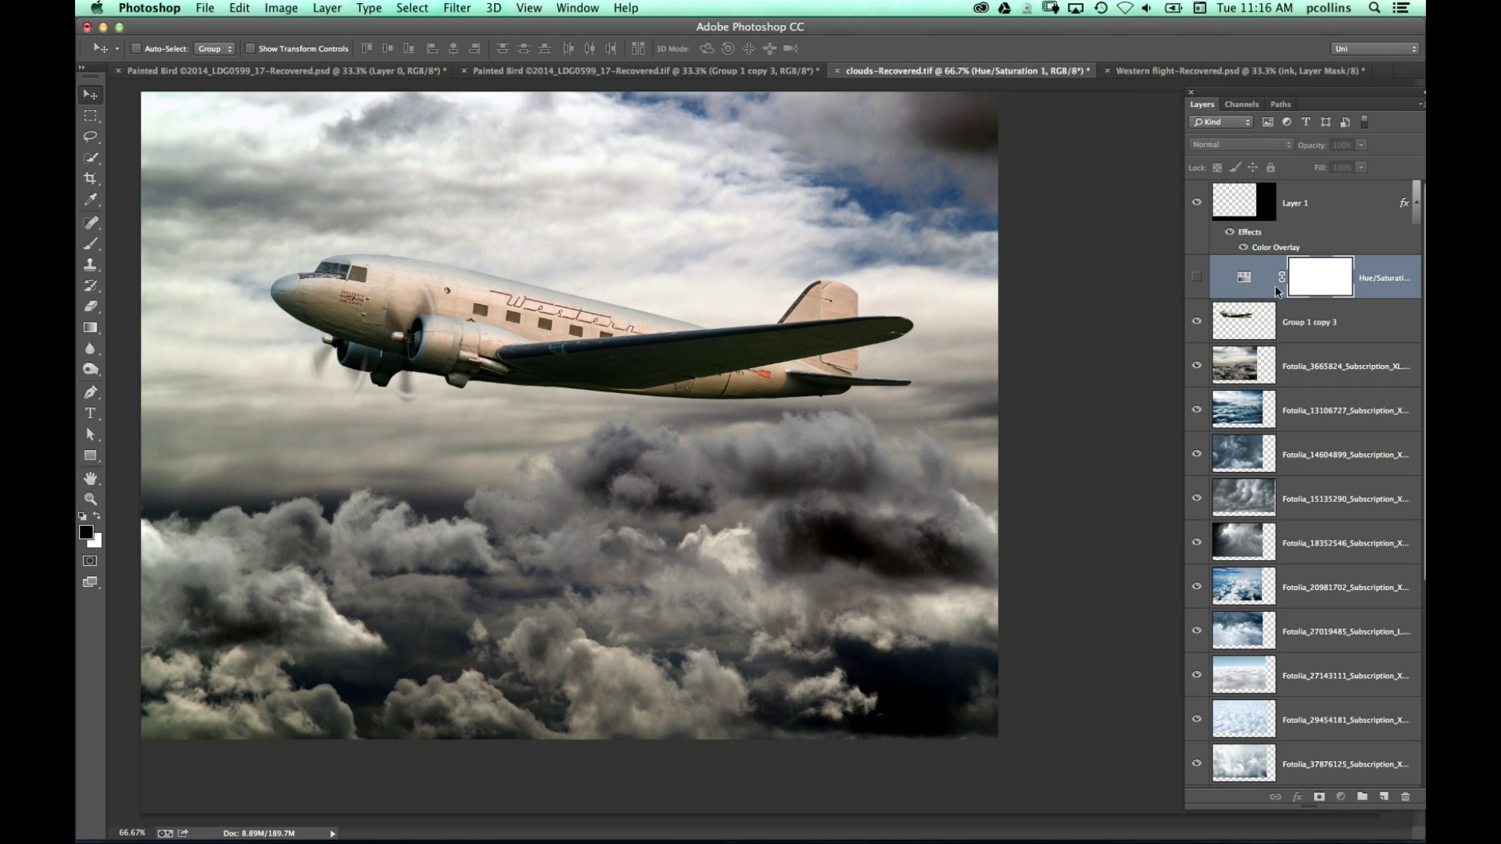
# Step: Compare the top two cloud backgrounds with and without the Hue/Saturation adjustment by toggling its visibility and hiding the Fotolia_3665824 layer
pyautogui.click(1275, 288)
pyautogui.click(1195, 279)
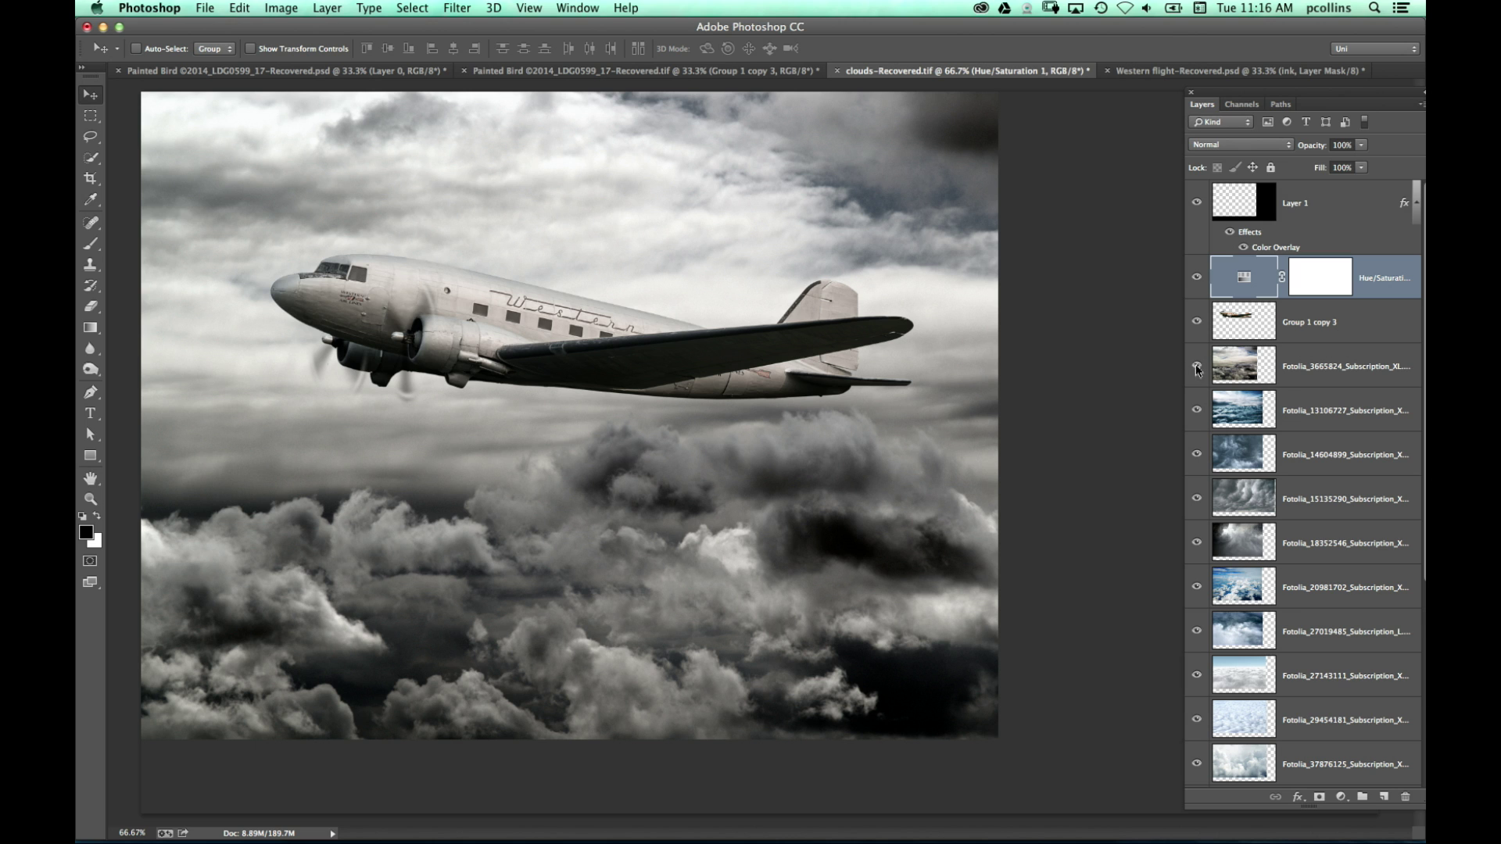
pyautogui.click(1195, 277)
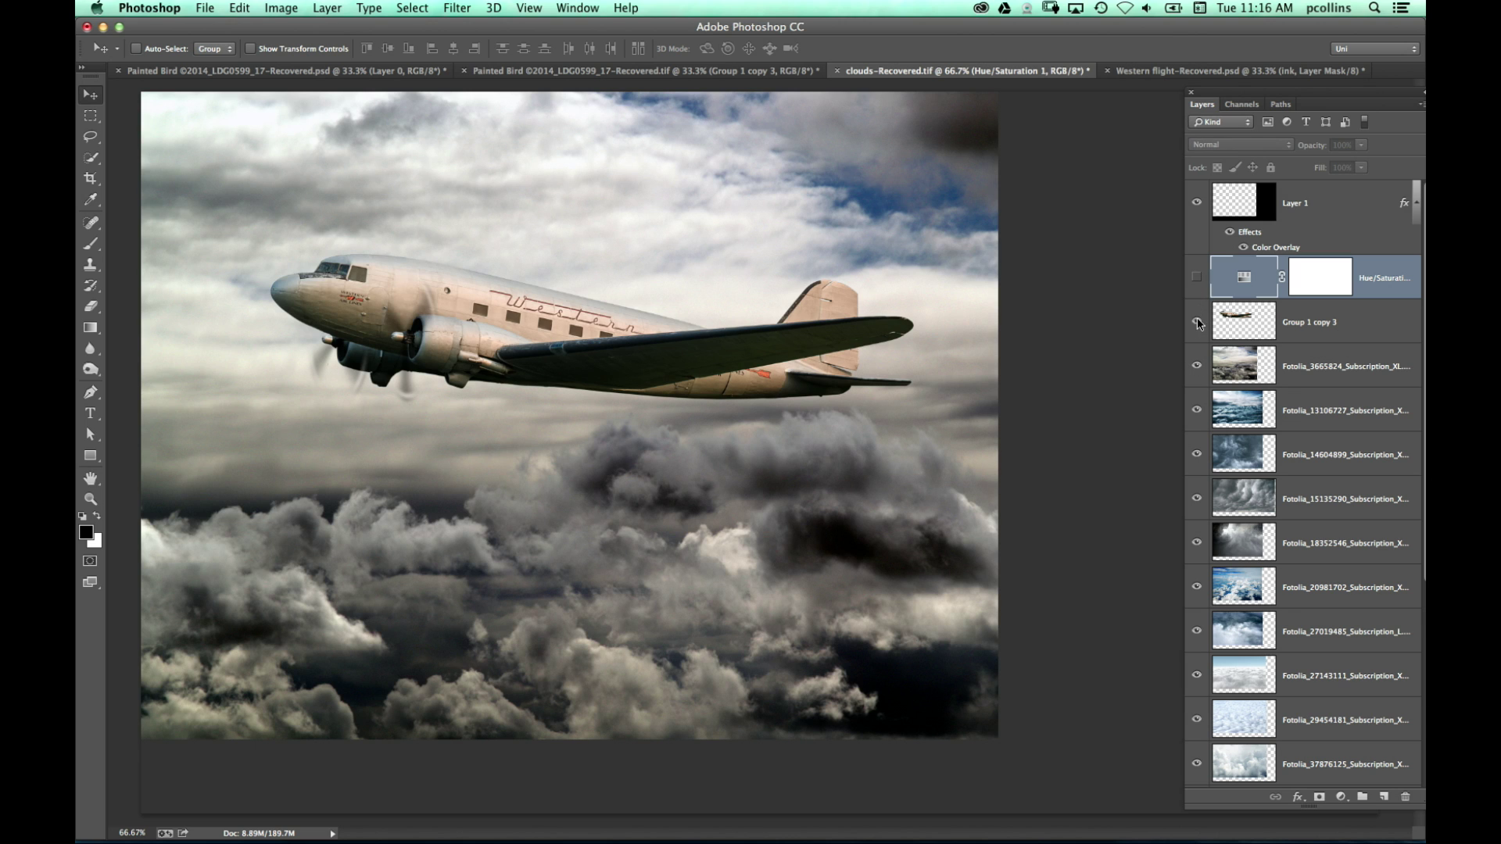
pyautogui.click(1197, 366)
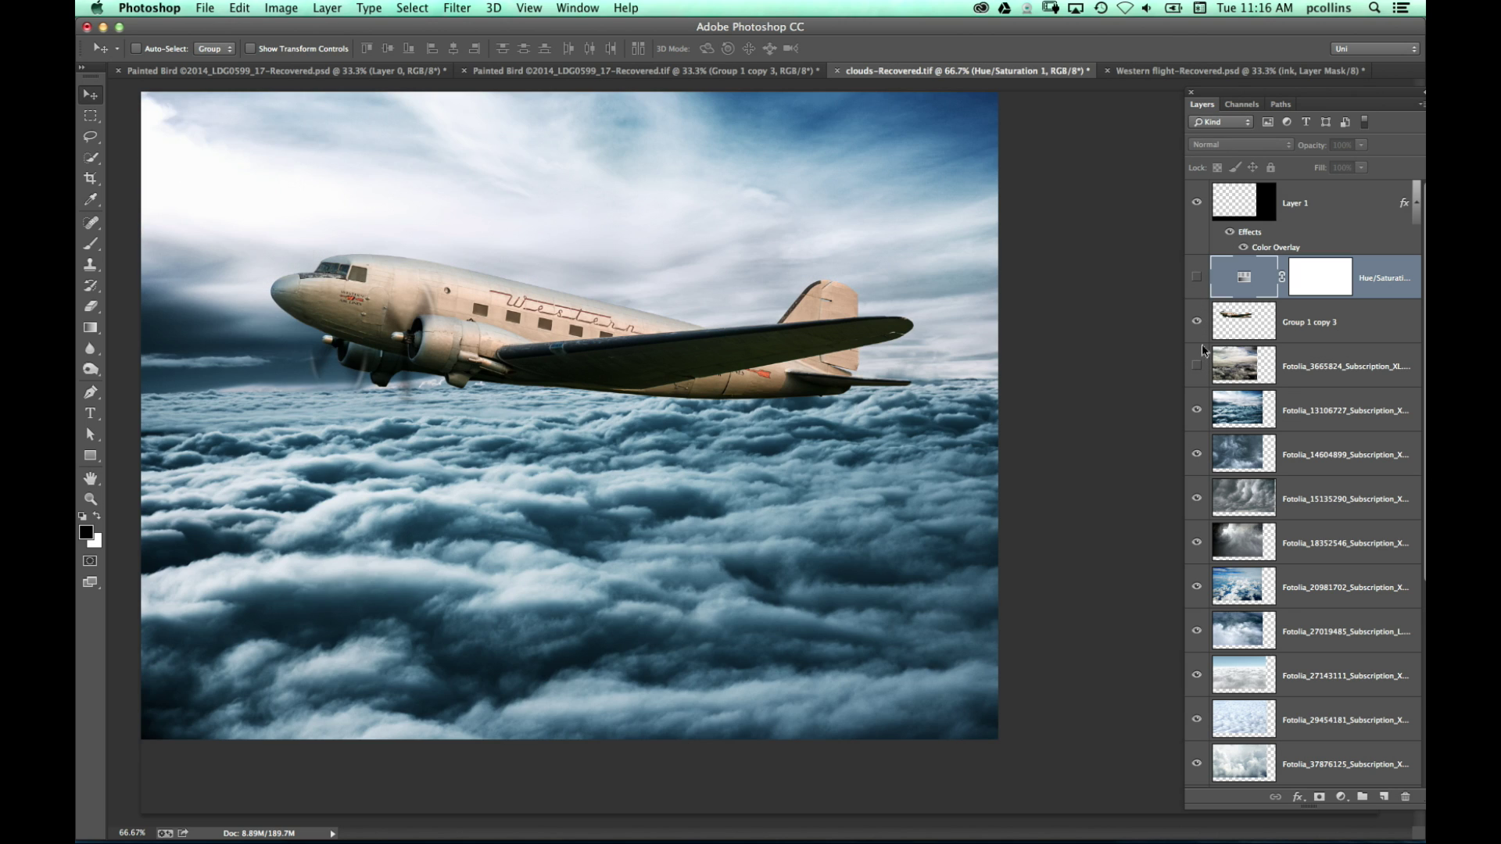
pyautogui.click(1195, 278)
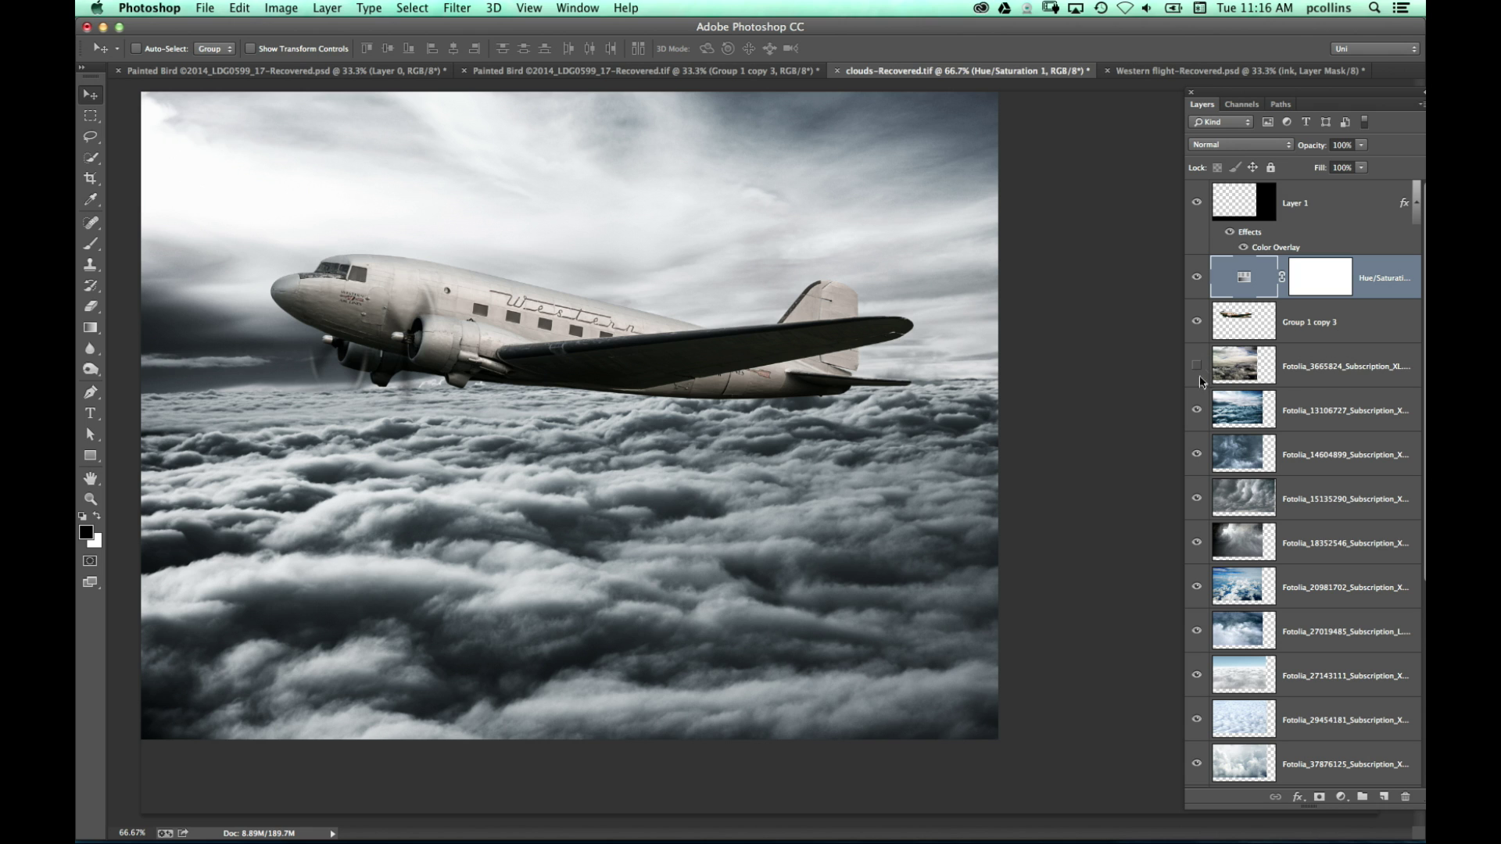
# Step: Hide the cloud layers Fotolia_13106727 through Fotolia_29454181 in sequence to preview each sky with the Hue/Saturation adjustment applied
pyautogui.moveTo(1196, 413); pyautogui.dragTo(1185, 565)
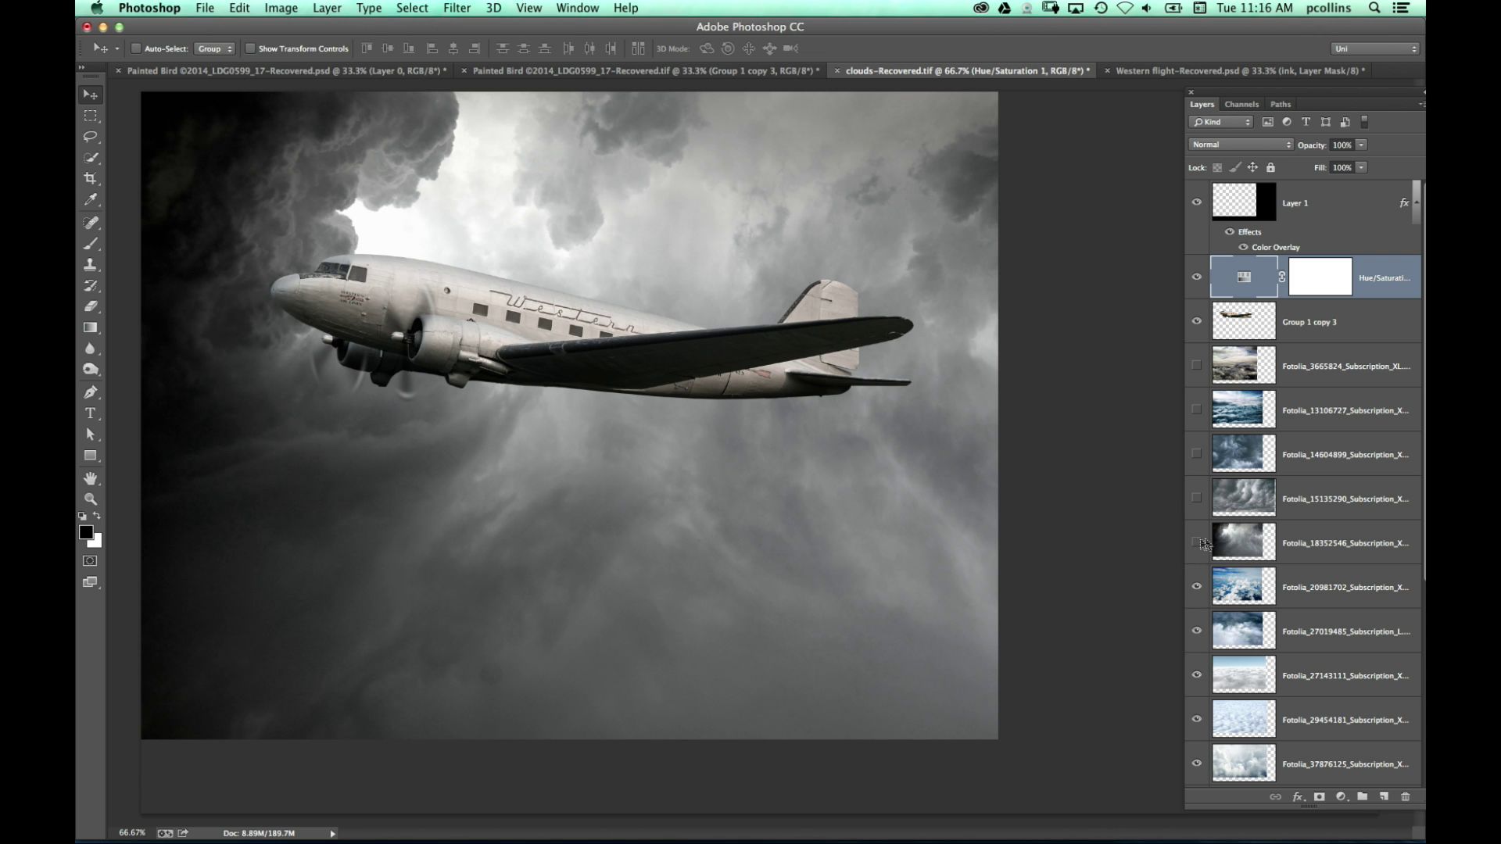
pyautogui.click(1197, 543)
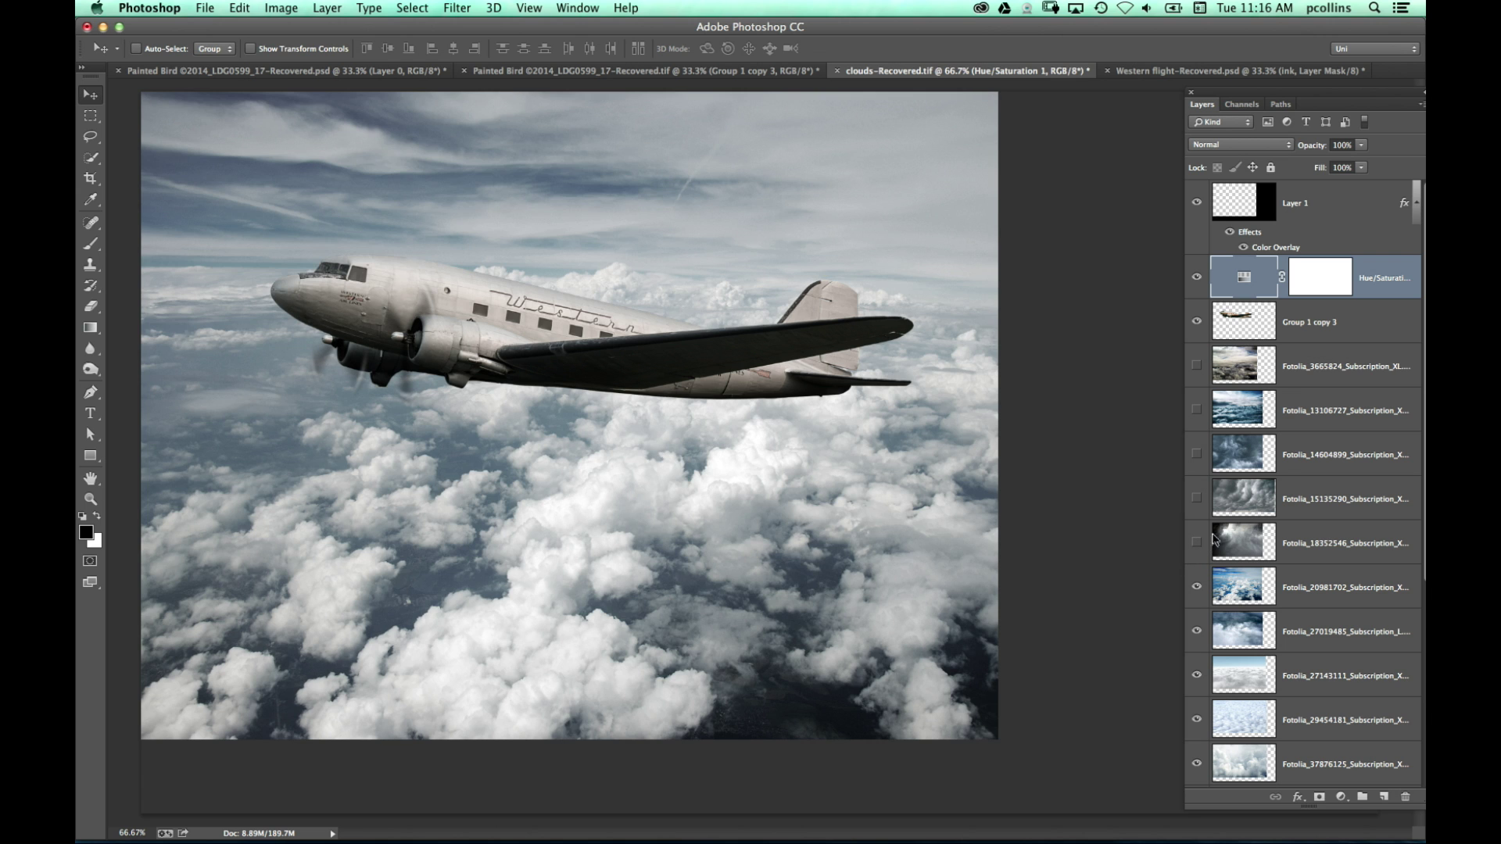
pyautogui.click(1196, 587)
pyautogui.click(1197, 631)
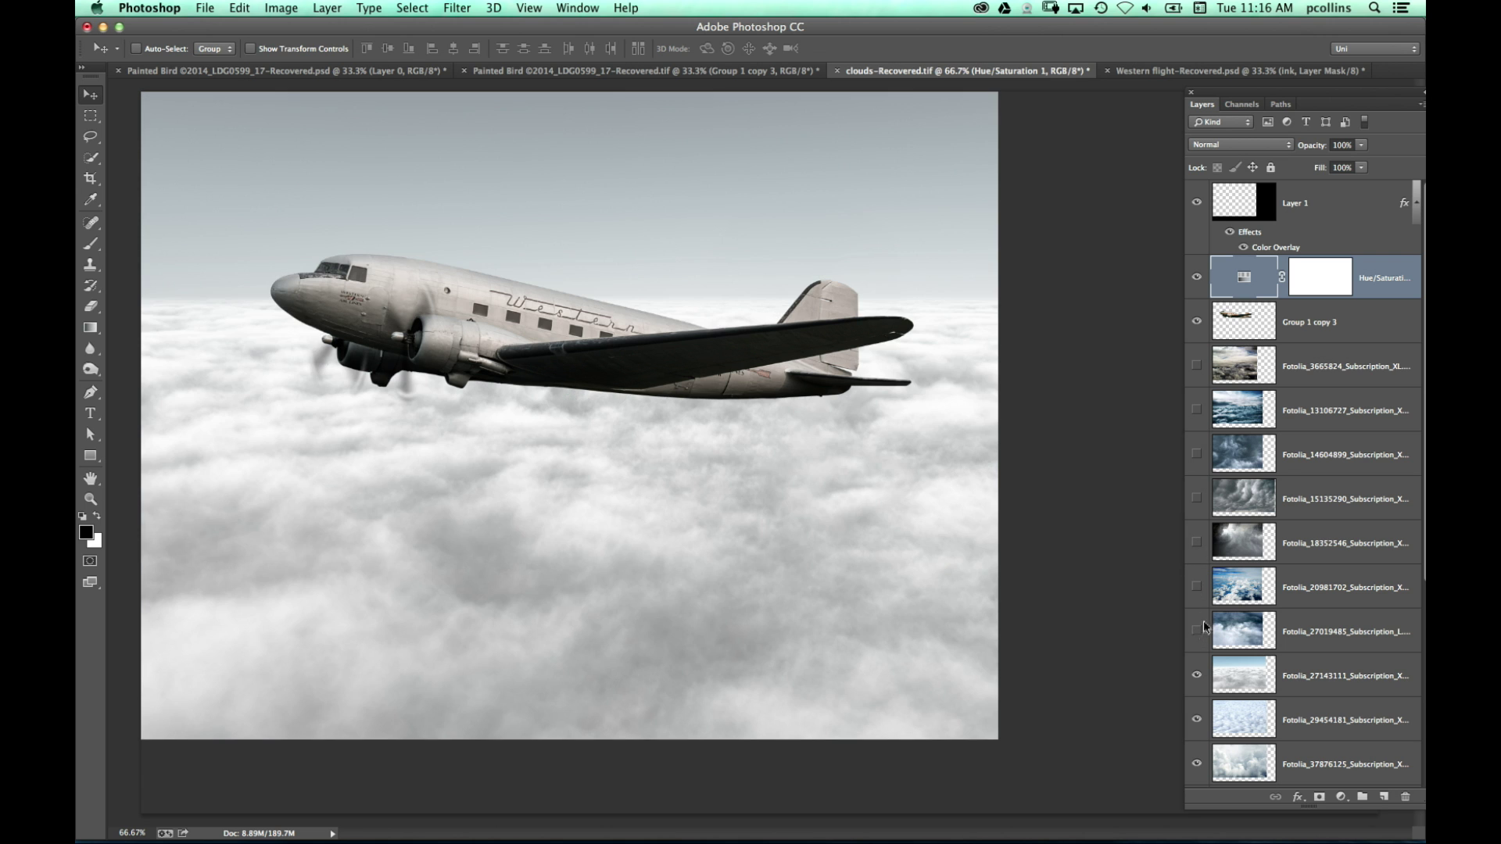
pyautogui.scroll(-4, 1304, 484)
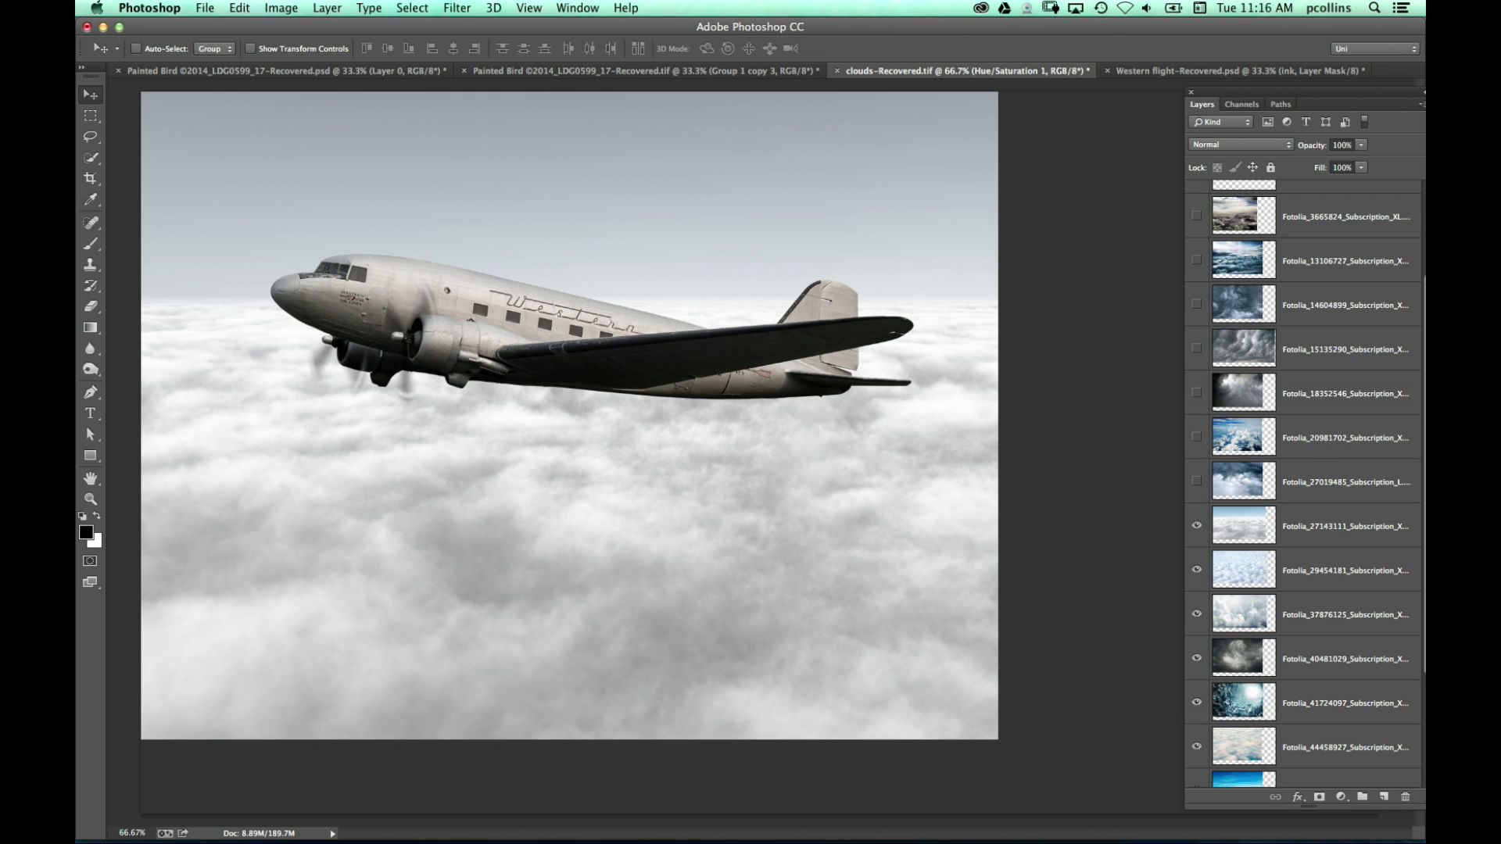
pyautogui.click(1196, 526)
pyautogui.click(1196, 570)
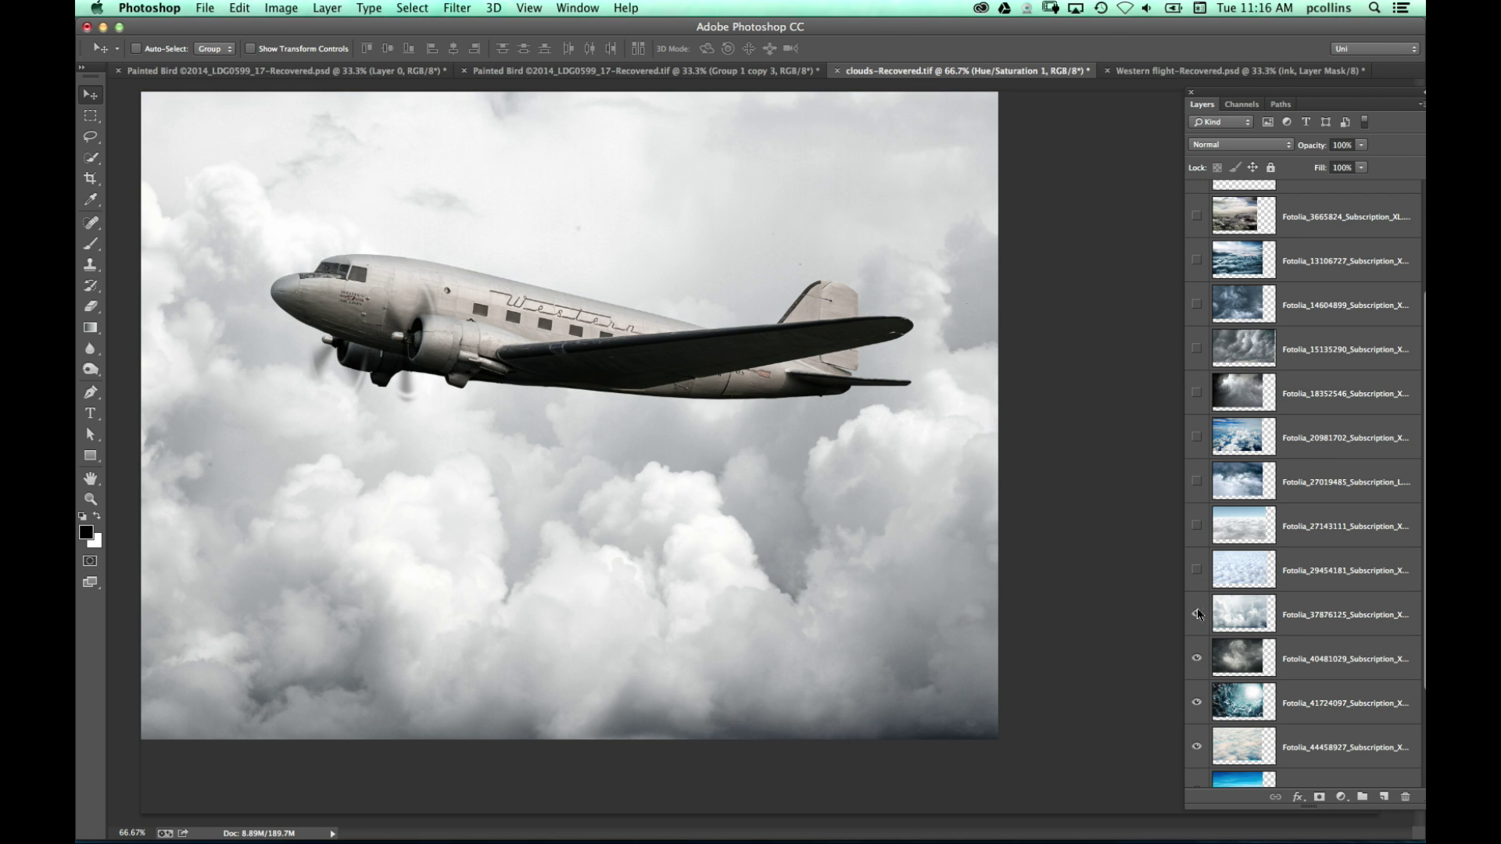
# Step: Hide the cloud layers Fotolia_37876125 through Fotolia_53243098 in sequence to preview the remaining desaturated skies behind the plane
pyautogui.click(1197, 615)
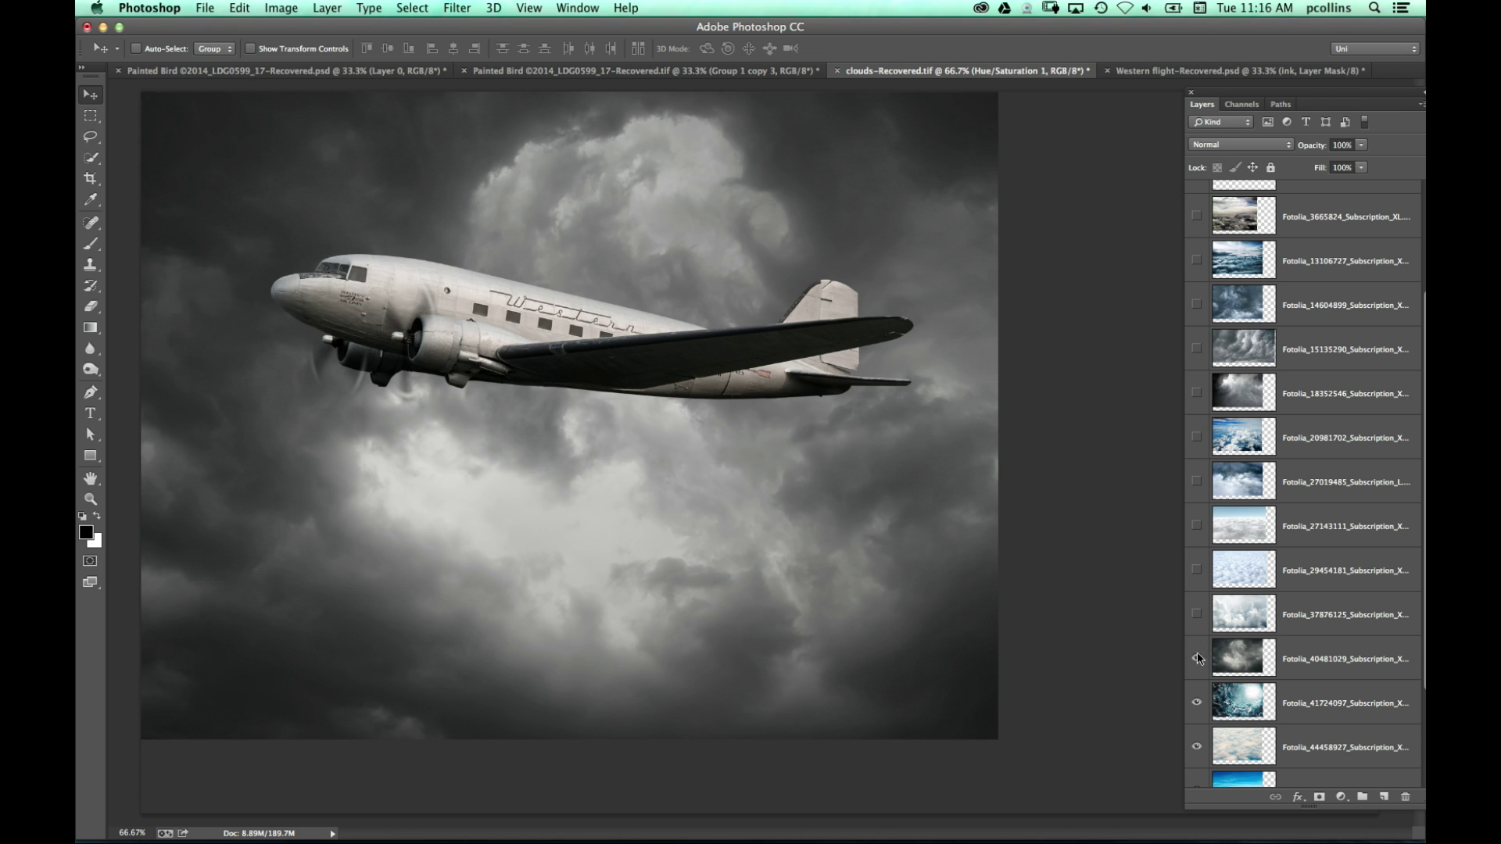
pyautogui.click(1196, 655)
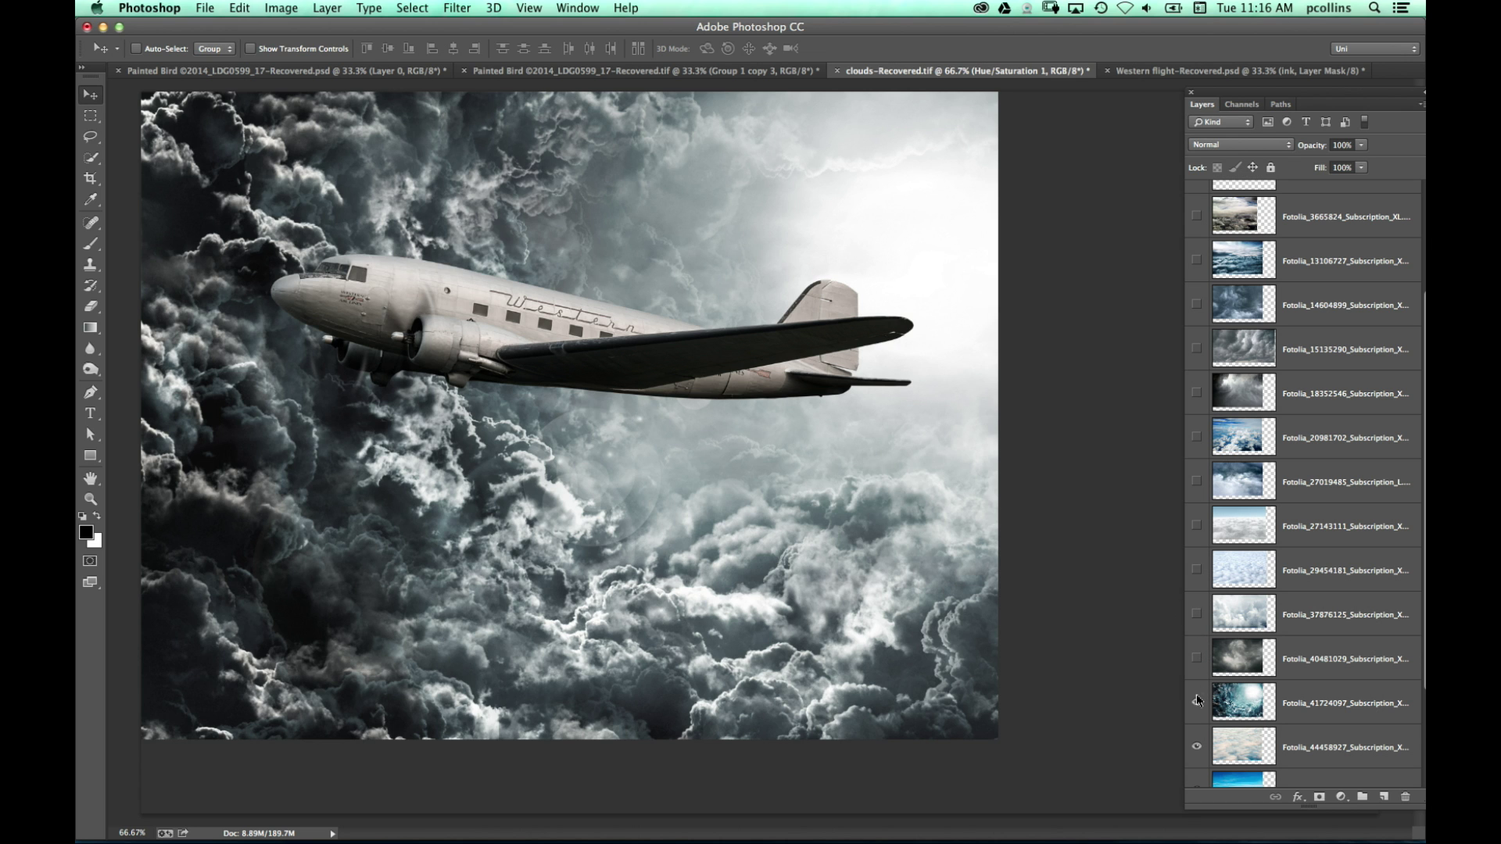
pyautogui.click(1197, 702)
pyautogui.click(1196, 748)
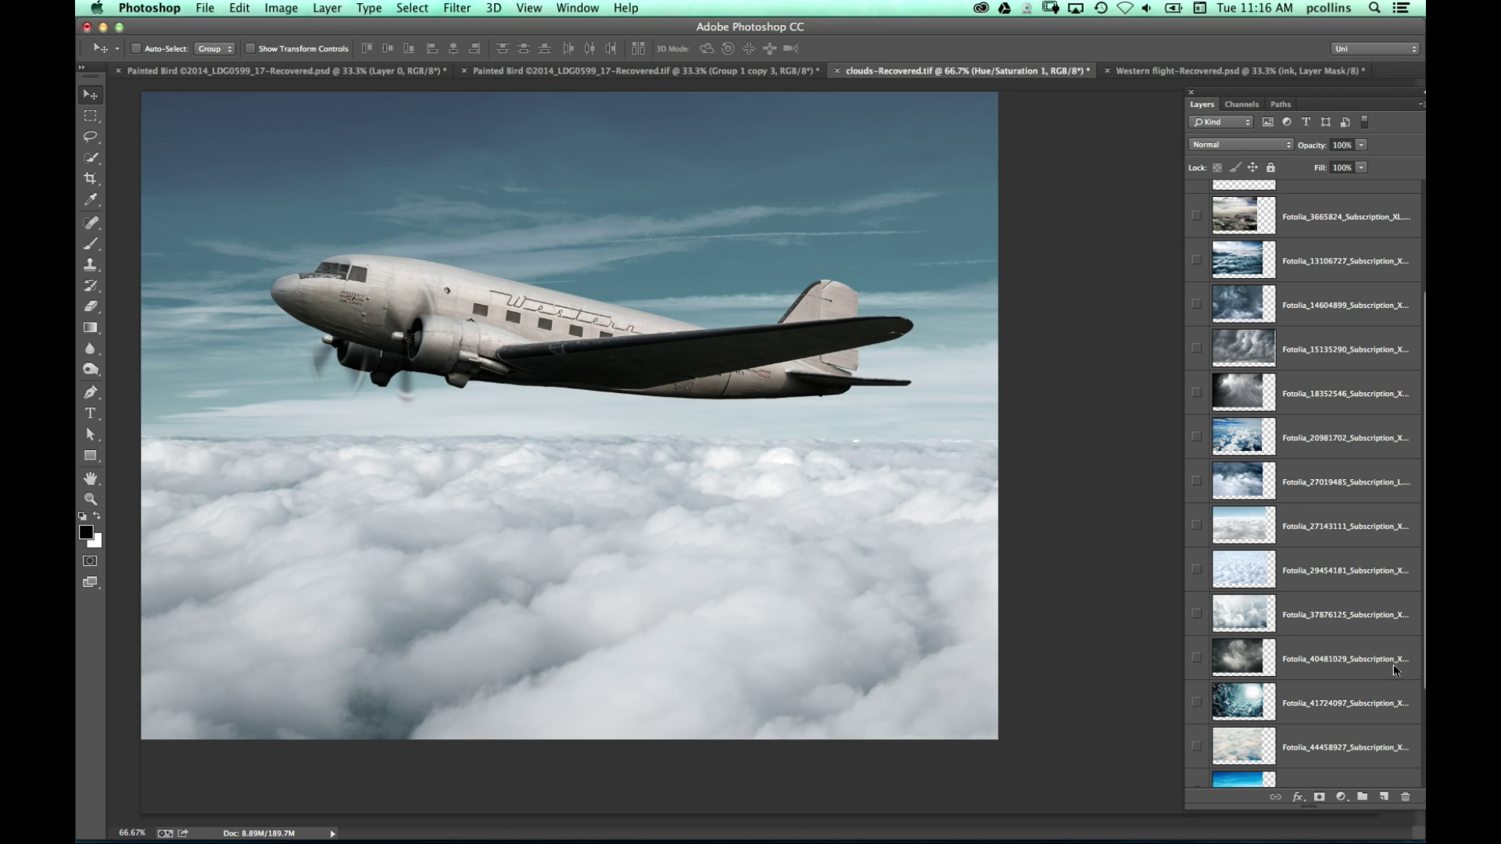
pyautogui.scroll(-3, 1313, 485)
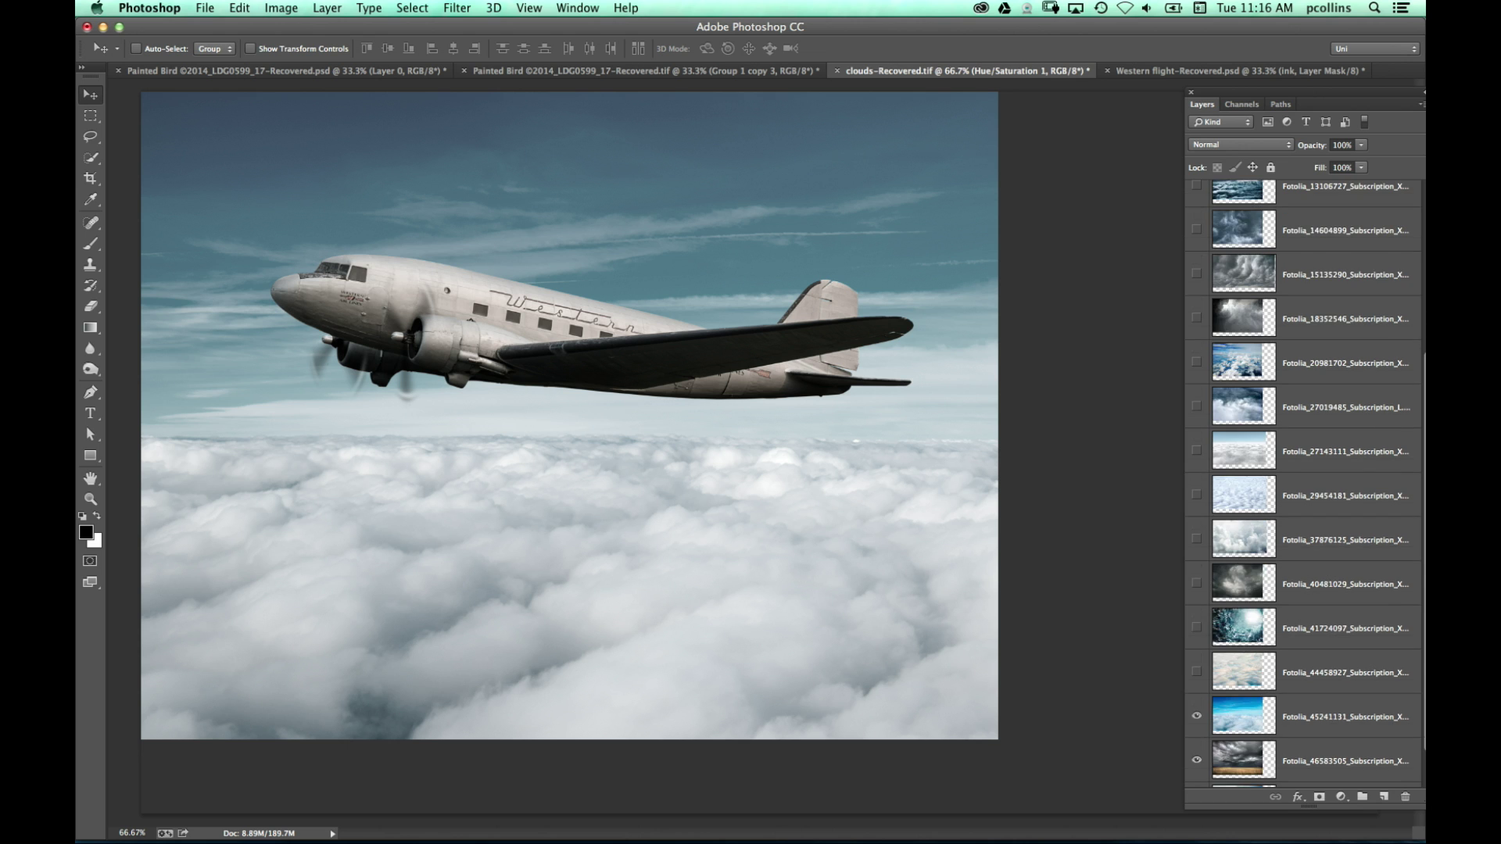
pyautogui.click(1197, 642)
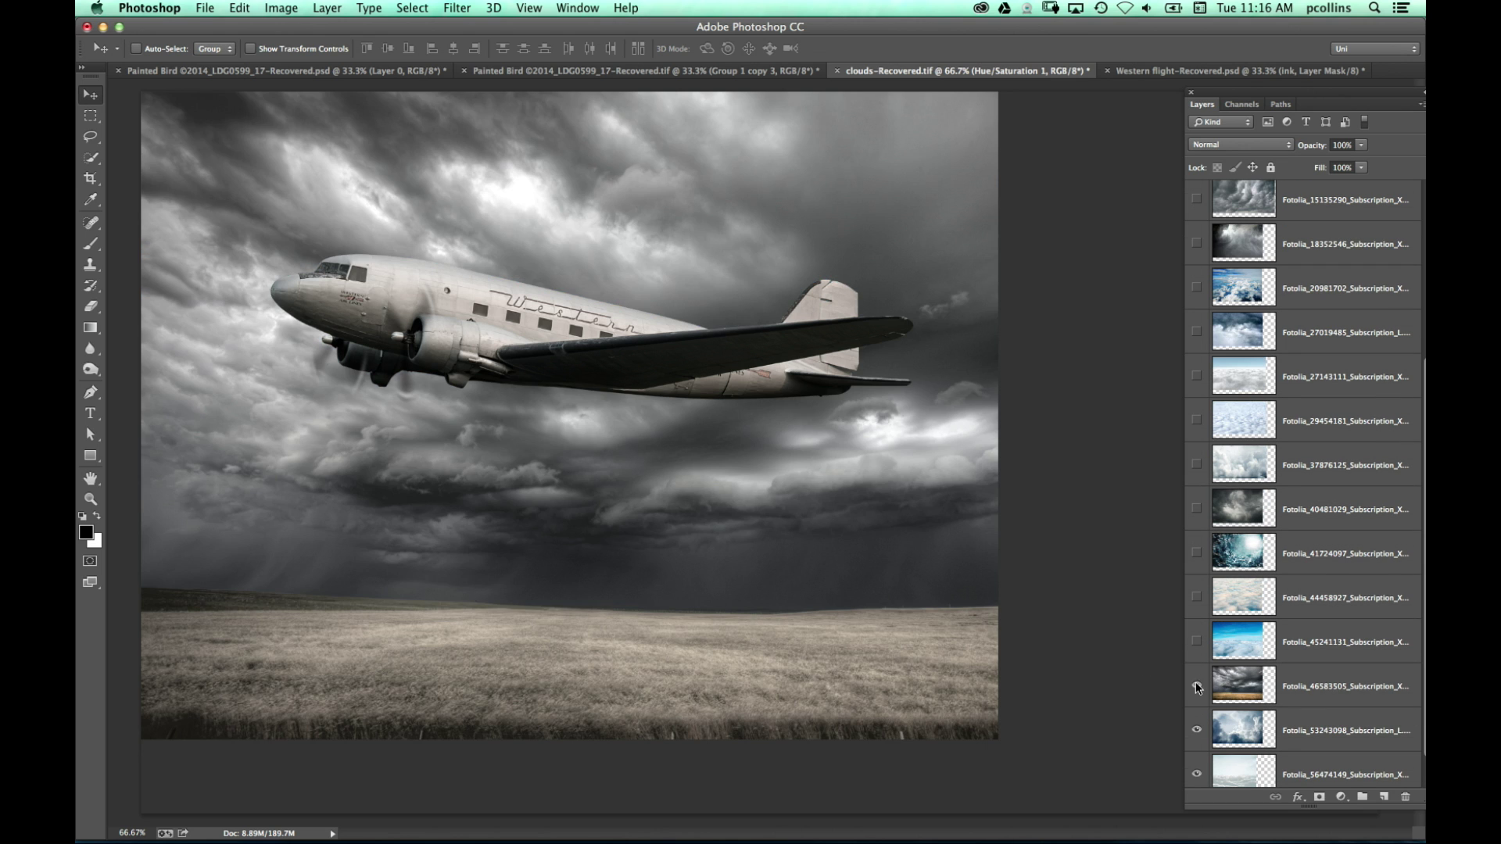
pyautogui.click(1197, 686)
pyautogui.click(1197, 729)
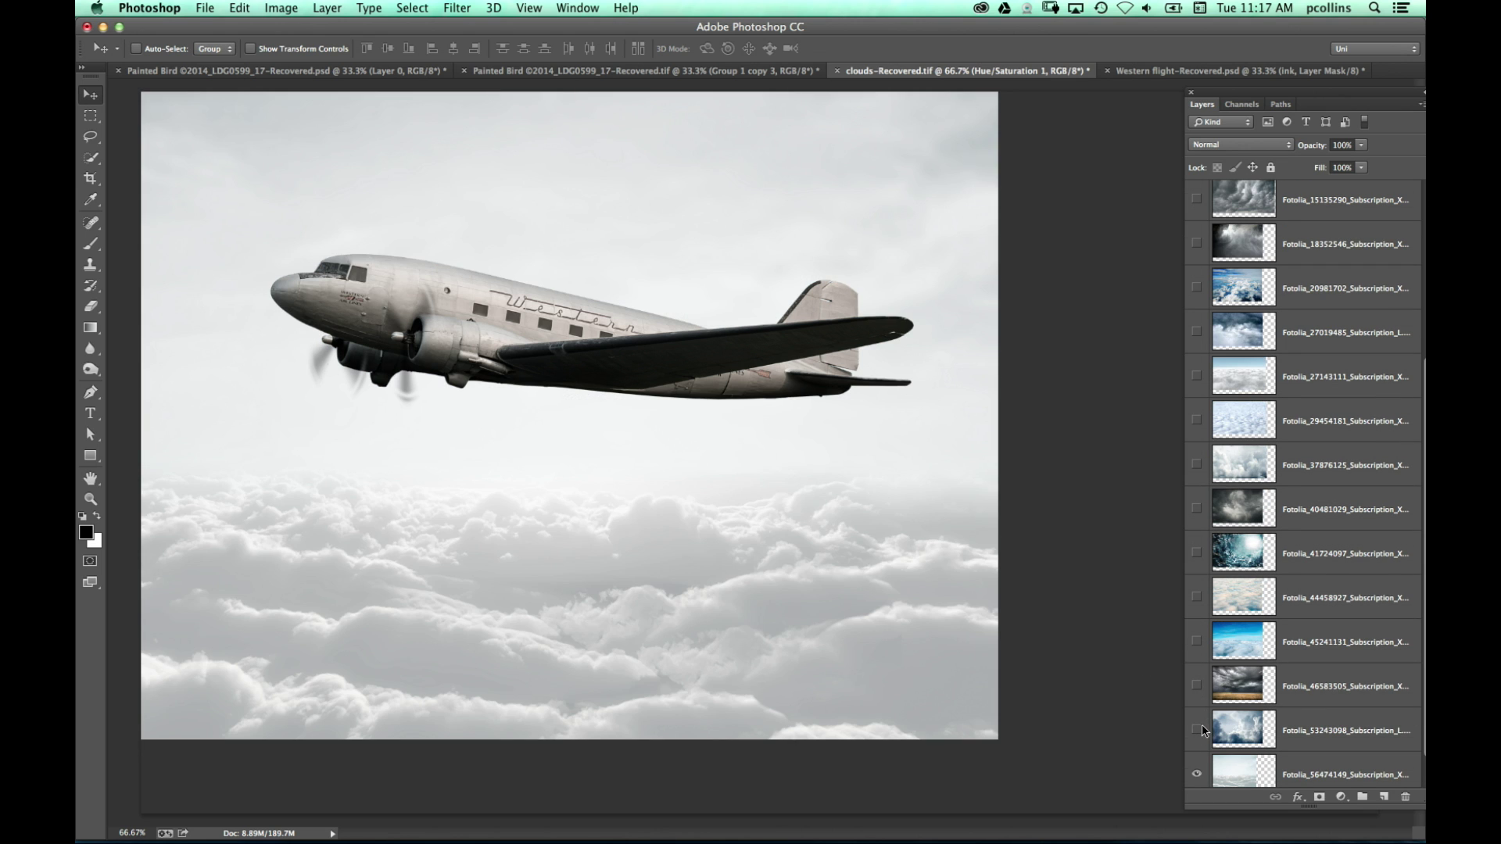
# Step: Show the Fotolia_3665824 cloud layer behind the plane again and hide the Hue/Saturation adjustment layer
pyautogui.scroll(7, 1313, 485)
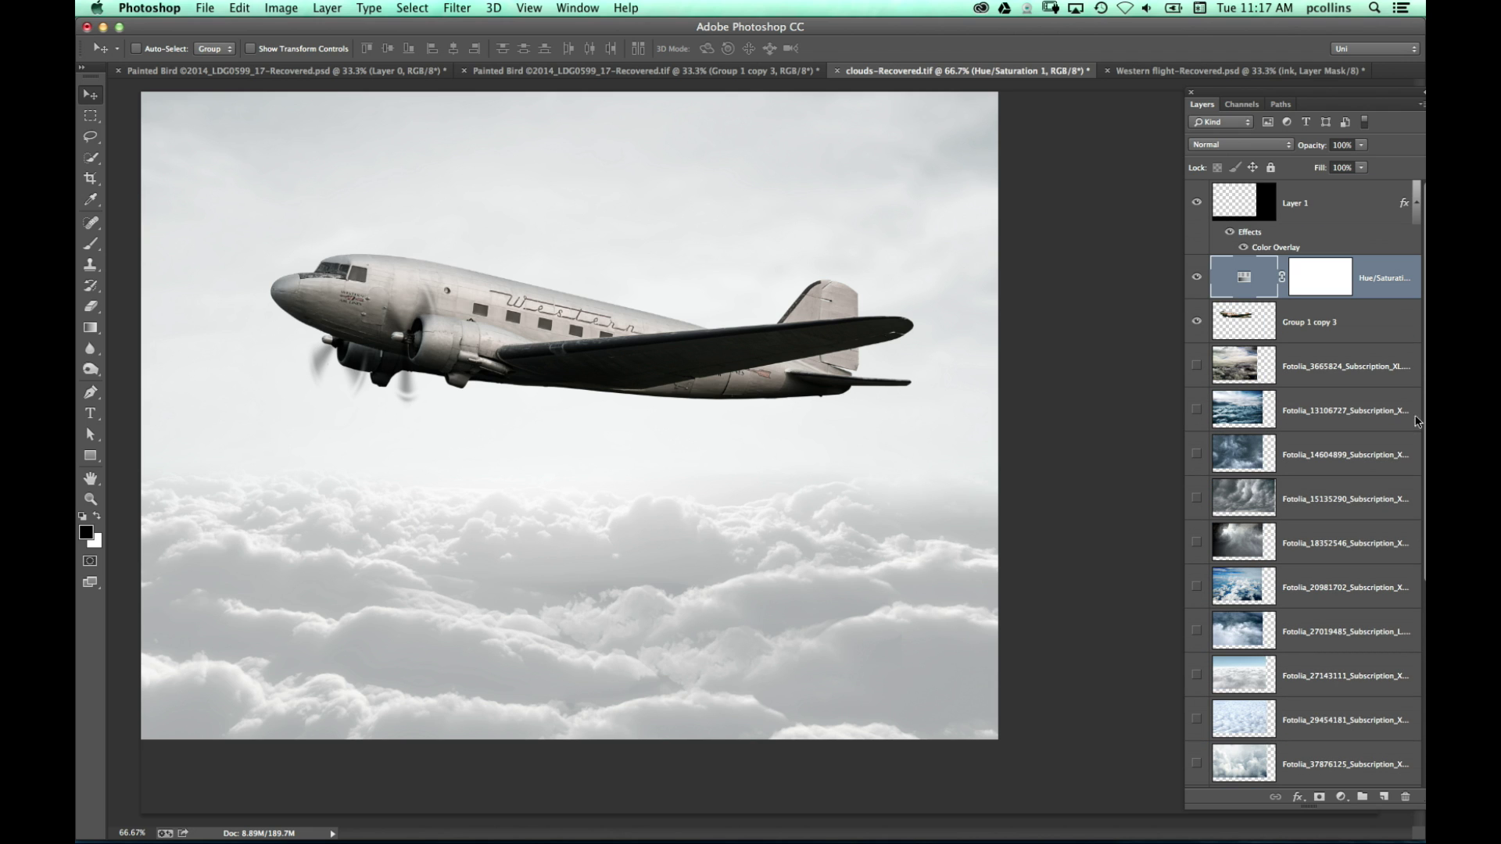
pyautogui.click(1196, 365)
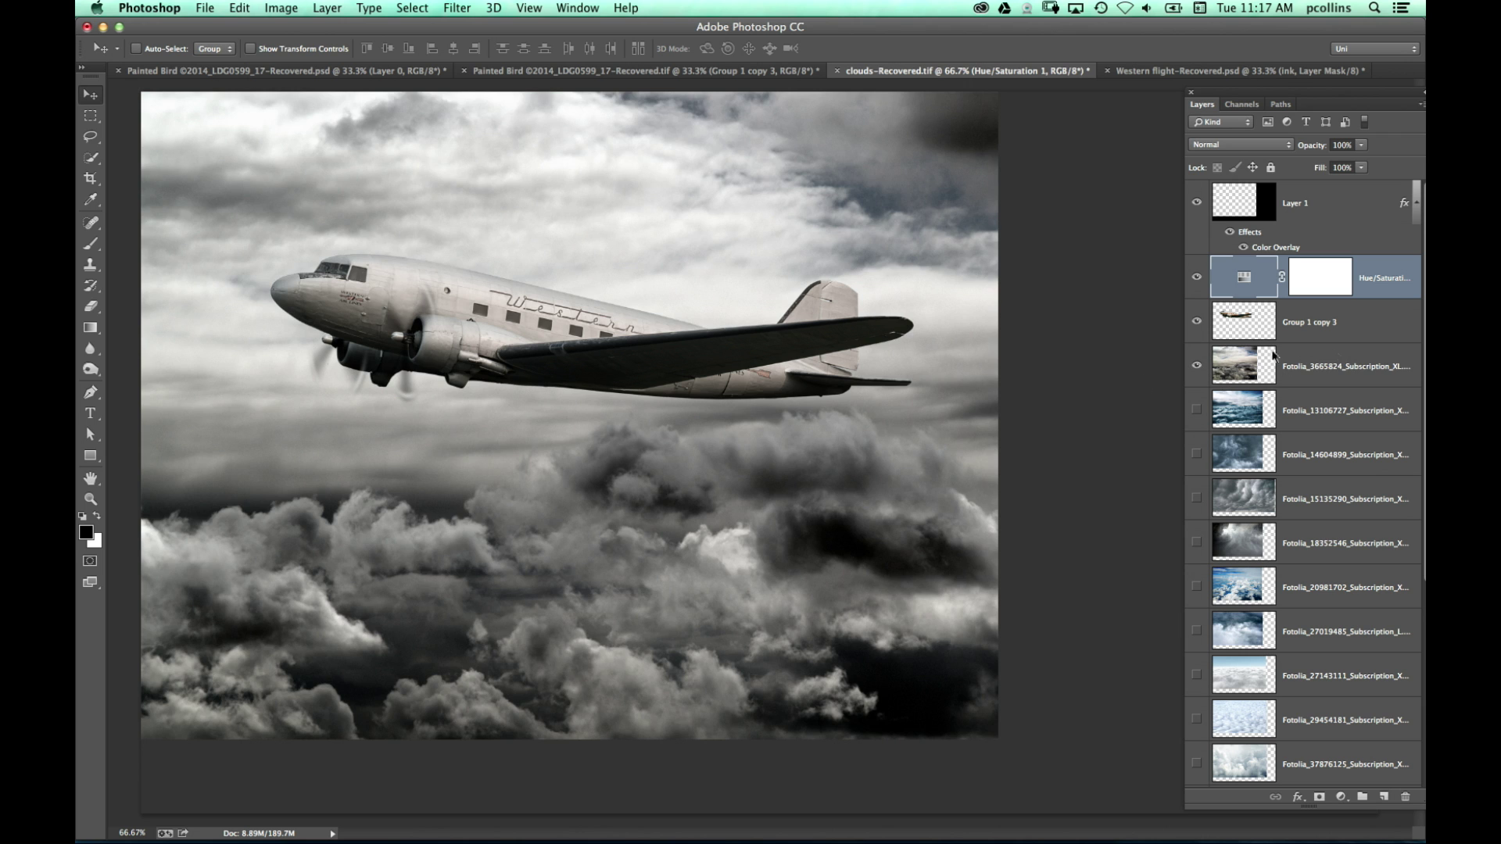
pyautogui.click(1197, 276)
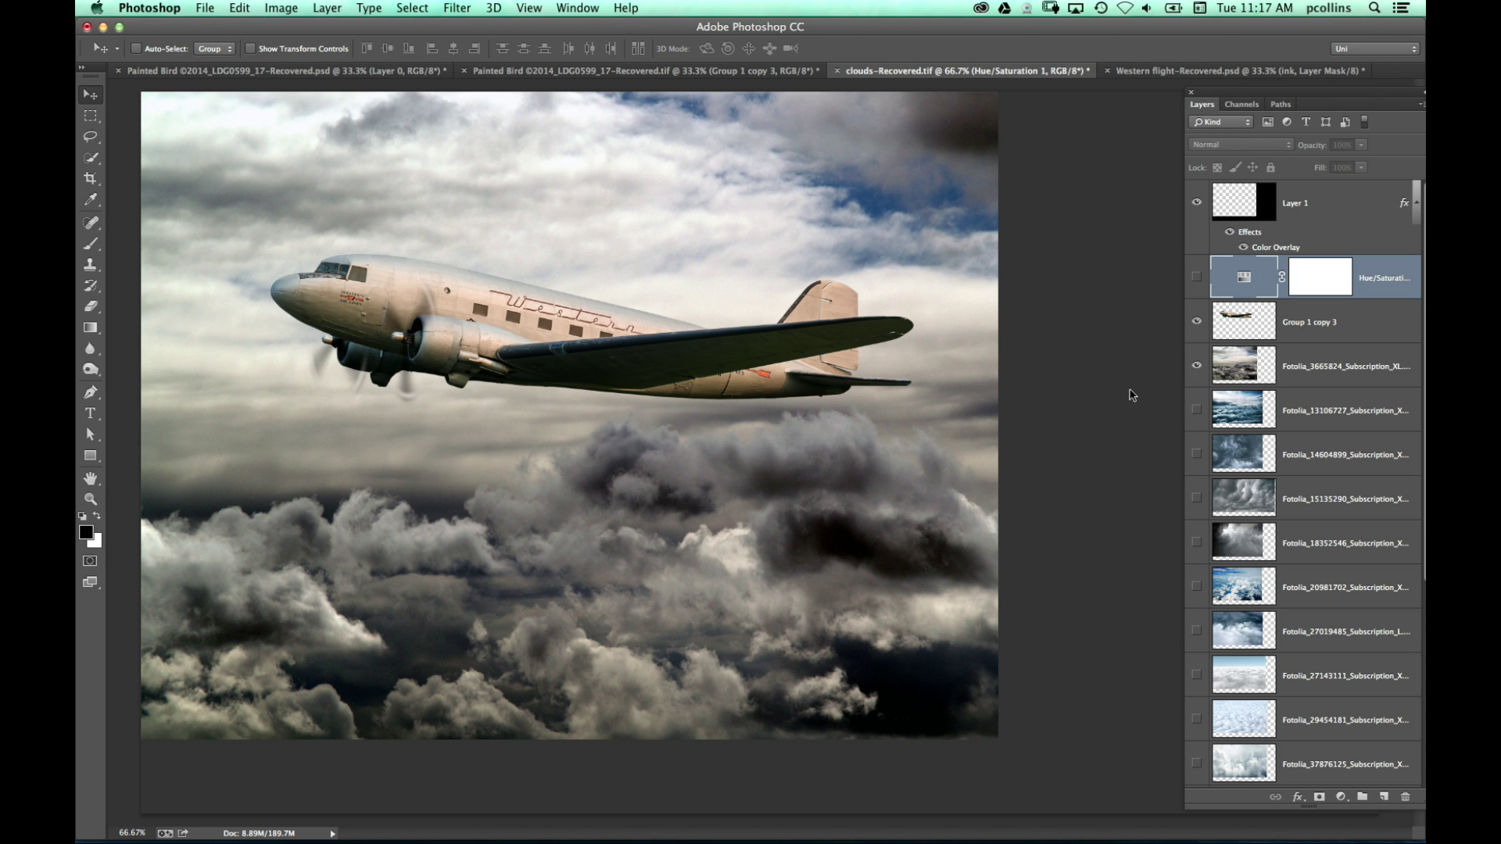
# Step: Stamp all visible layers into a new merged layer directly above Group 1 copy 3
pyautogui.click(1327, 328)
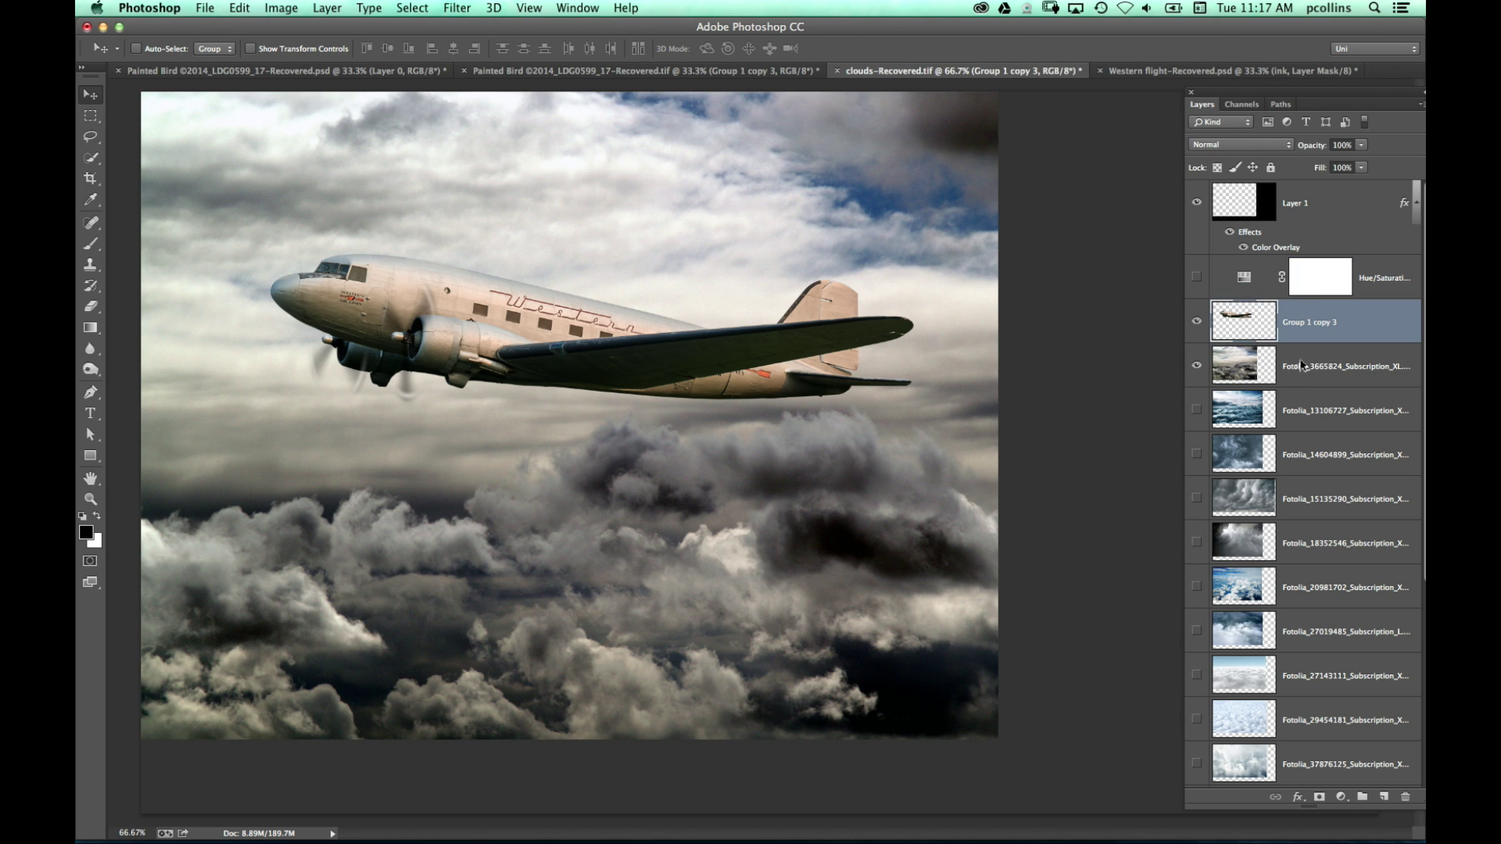
pyautogui.press('super+alt+shift+e')
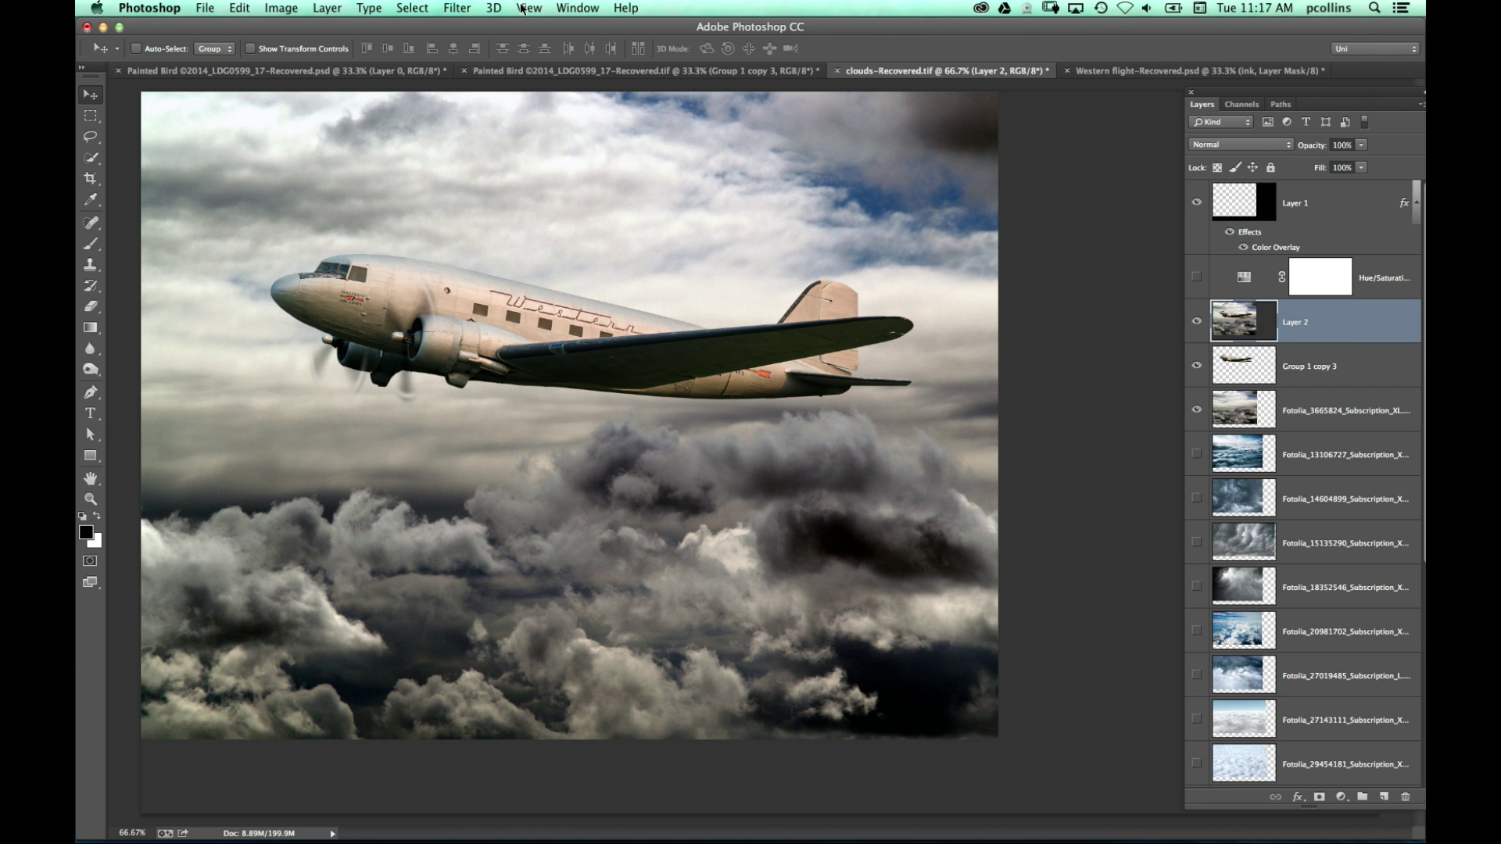
# Step: Open the merged layer in the Camera Raw Filter, warm the Temperature slightly and raise the Clarity
pyautogui.click(459, 11)
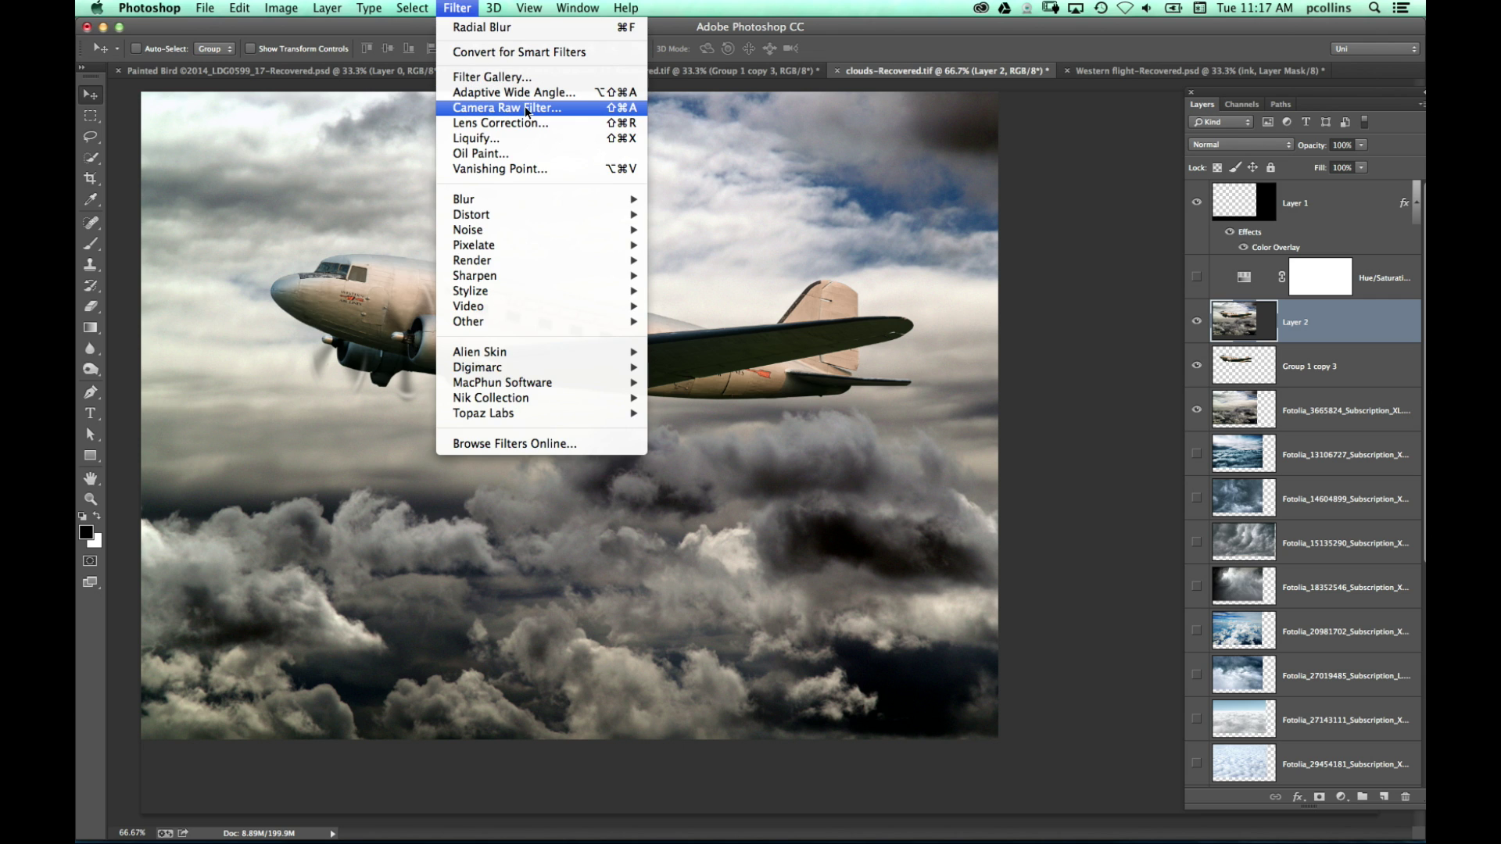
pyautogui.click(573, 112)
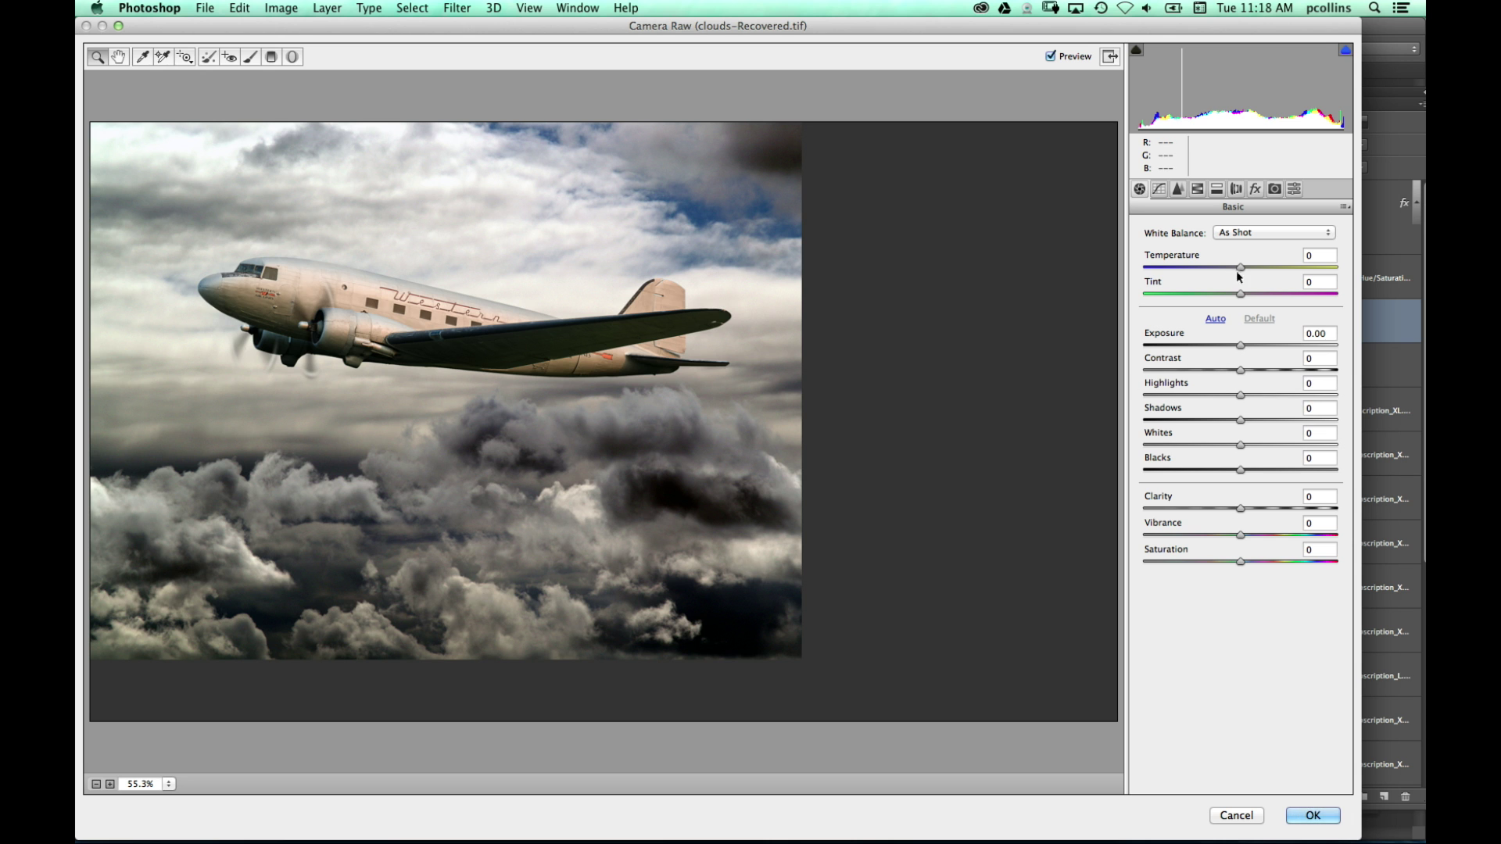
pyautogui.moveTo(1245, 273); pyautogui.dragTo(1255, 273)
pyautogui.moveTo(1240, 509); pyautogui.dragTo(1265, 512)
# Step: Add film grain with an Amount of 14 in the Camera Raw effects and apply the filter
pyautogui.click(1254, 189)
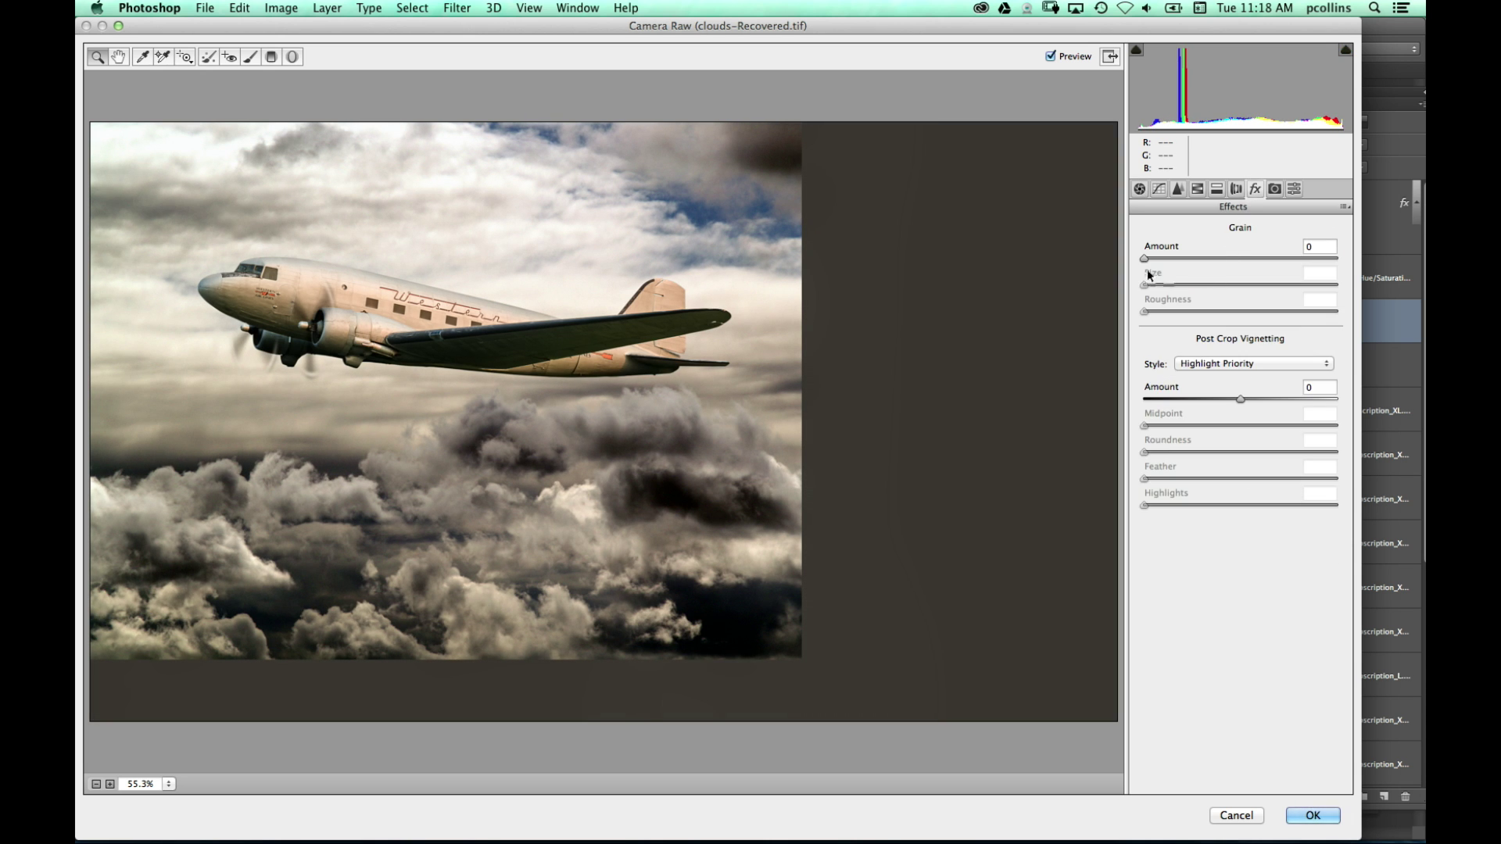
pyautogui.moveTo(1144, 258); pyautogui.dragTo(1164, 259)
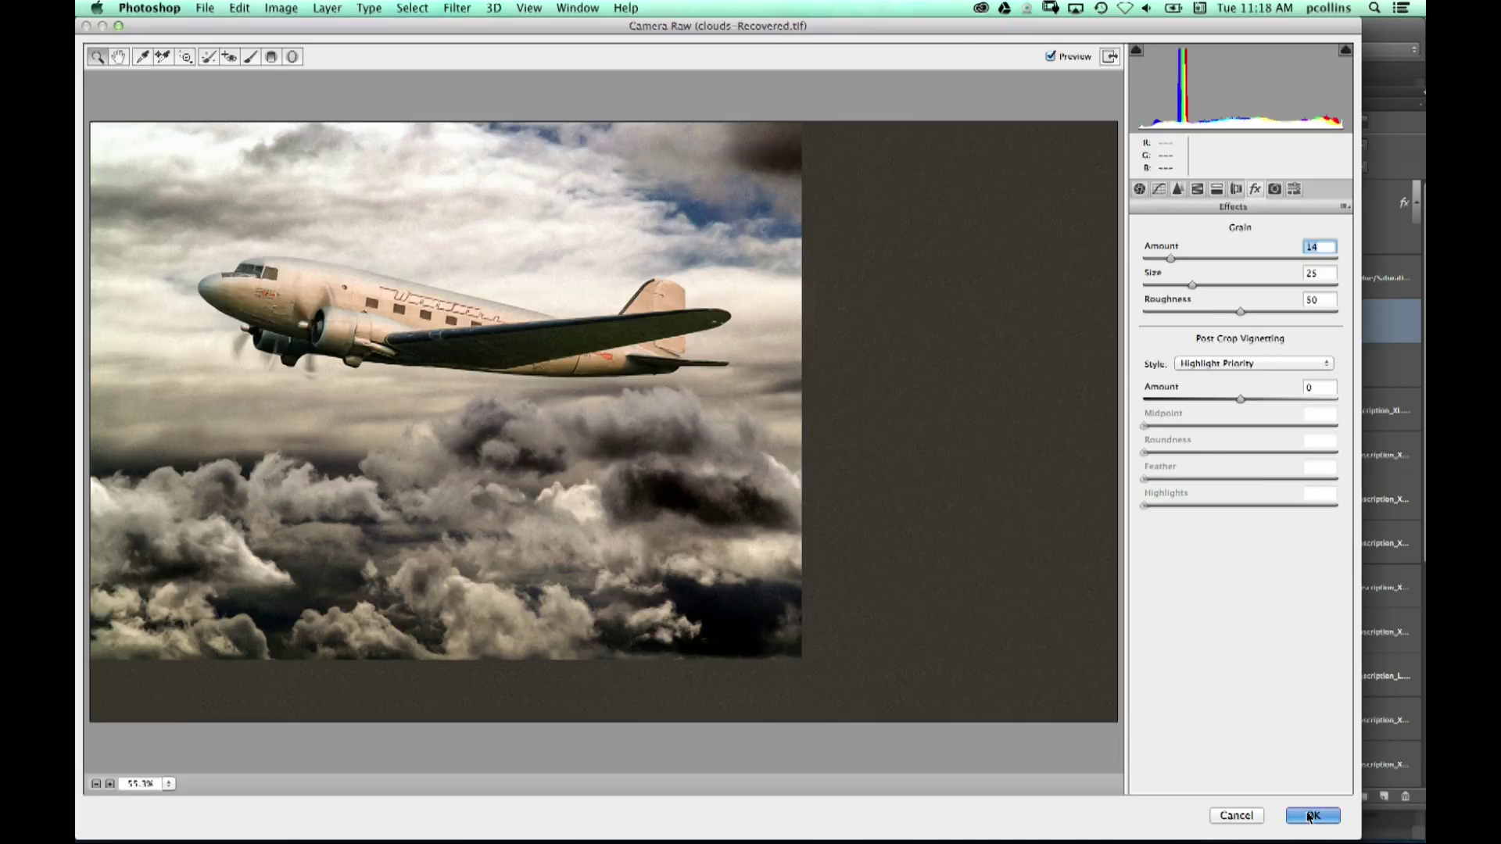
pyautogui.click(1310, 815)
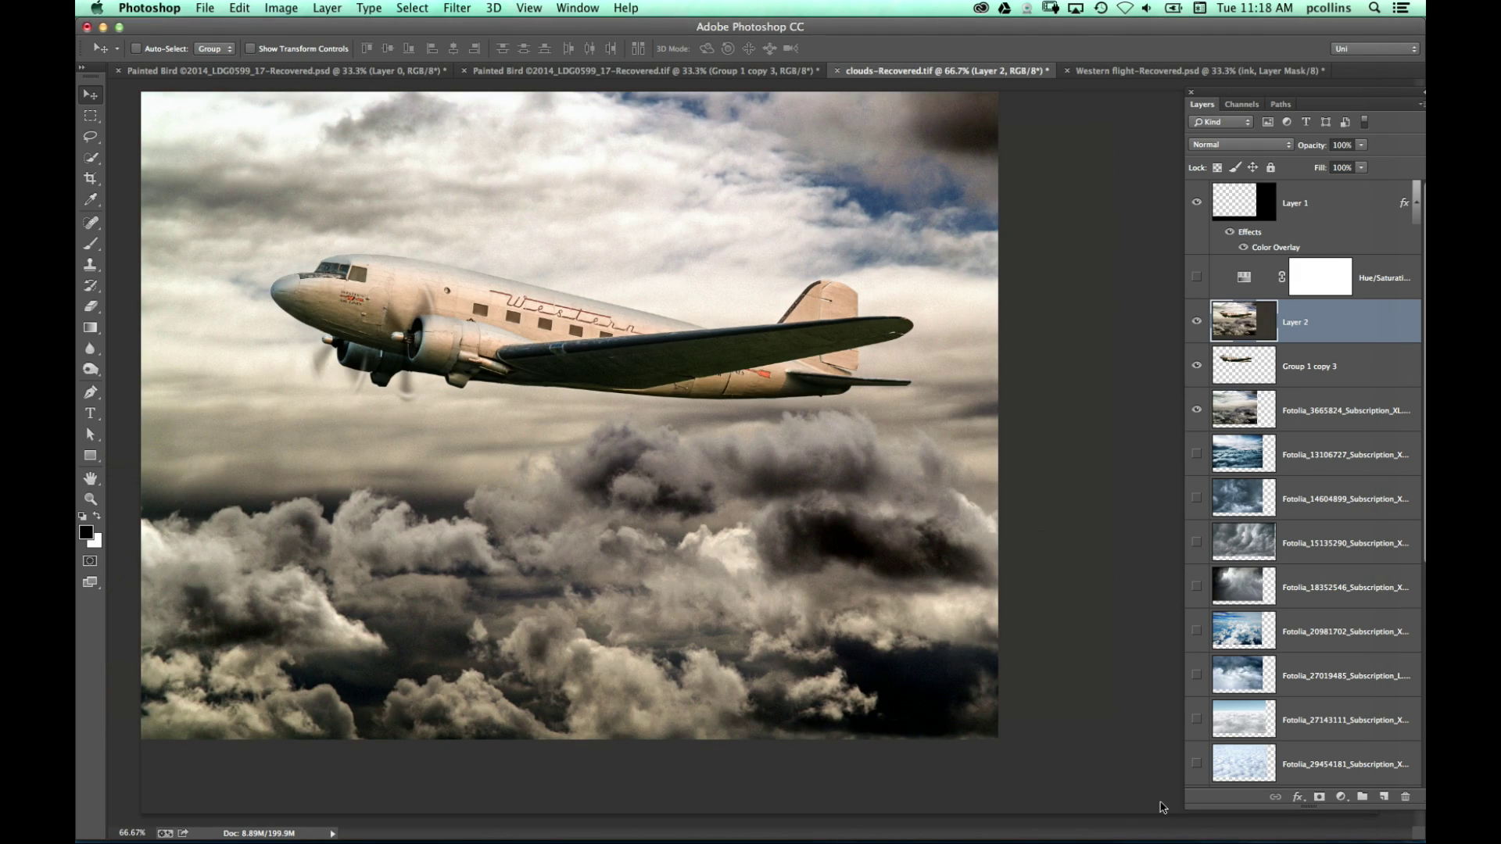